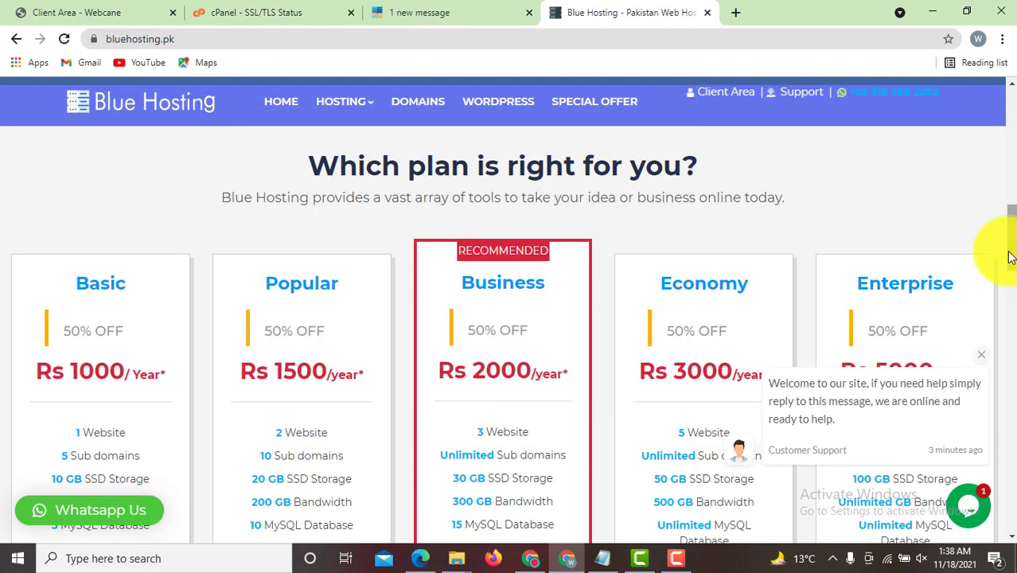
- Switch to the webcane.com tab, showing 'Start with Fast & Cost Effective Web Hosting'
left_click(493, 12)
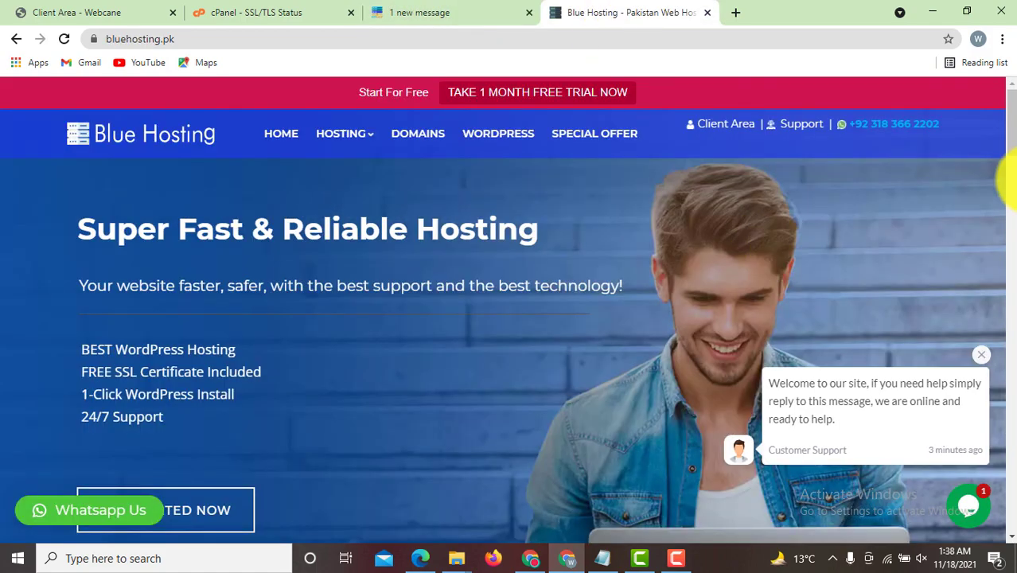
left_click_drag(1002, 141, 1009, 269)
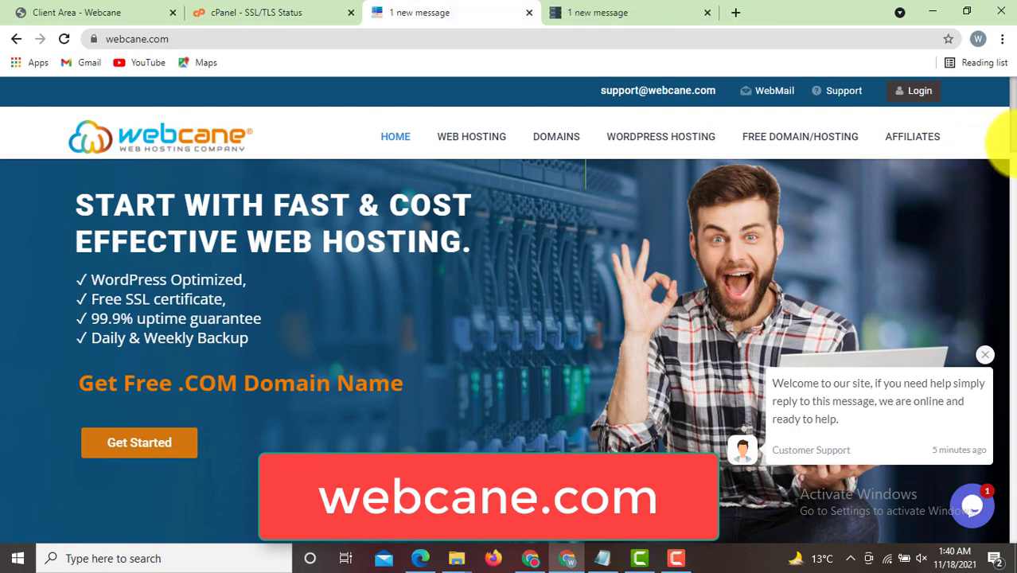
- Scroll down to the hosting plans and sign up for the $15-per-year Starter plan
scroll(1007, 188, "down", 4)
scroll(1007, 188, "down", 1)
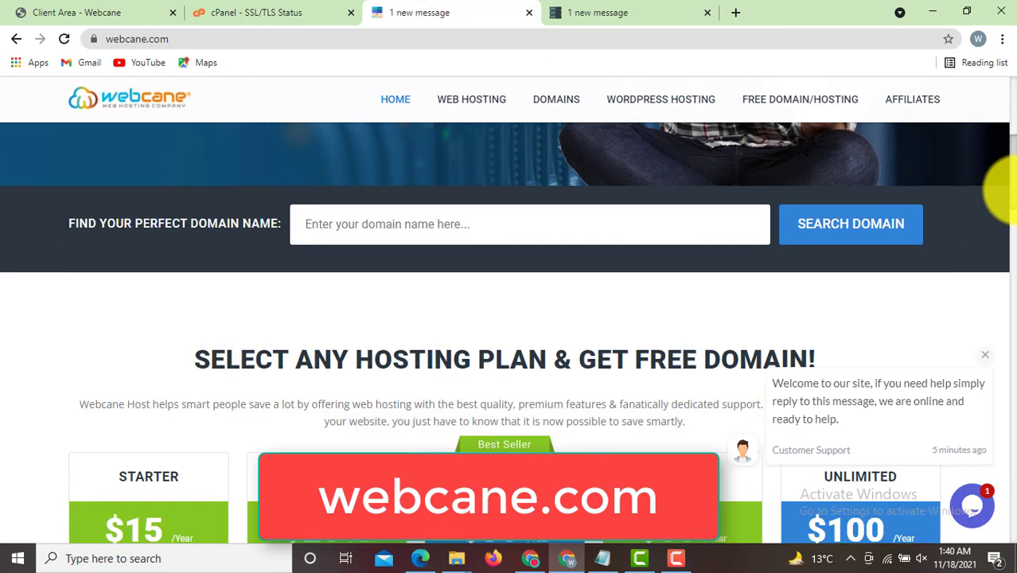
left_click_drag(1004, 182, 1013, 87)
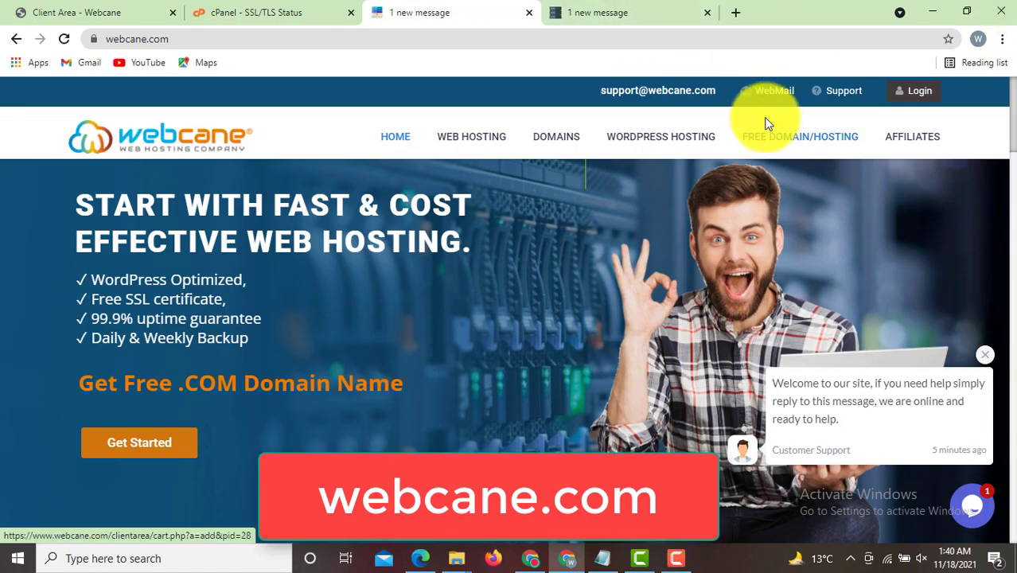
left_click_drag(1009, 152, 1011, 203)
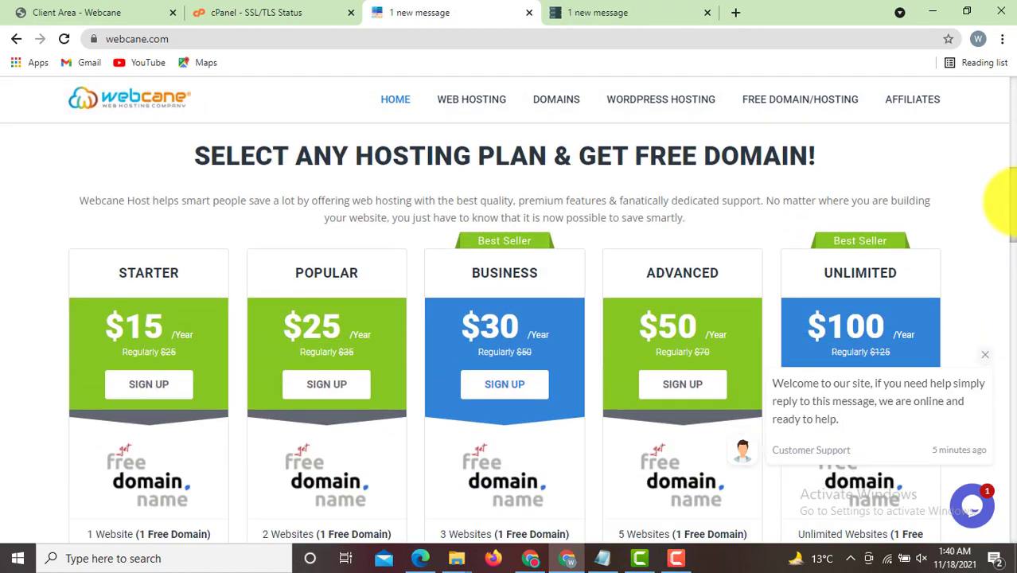
left_click(195, 37)
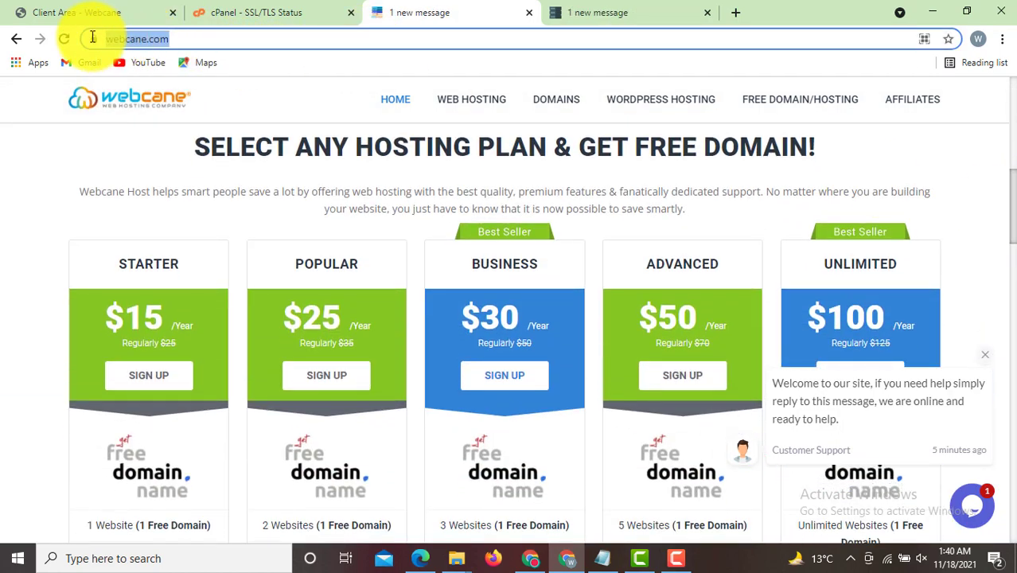
left_click(21, 239)
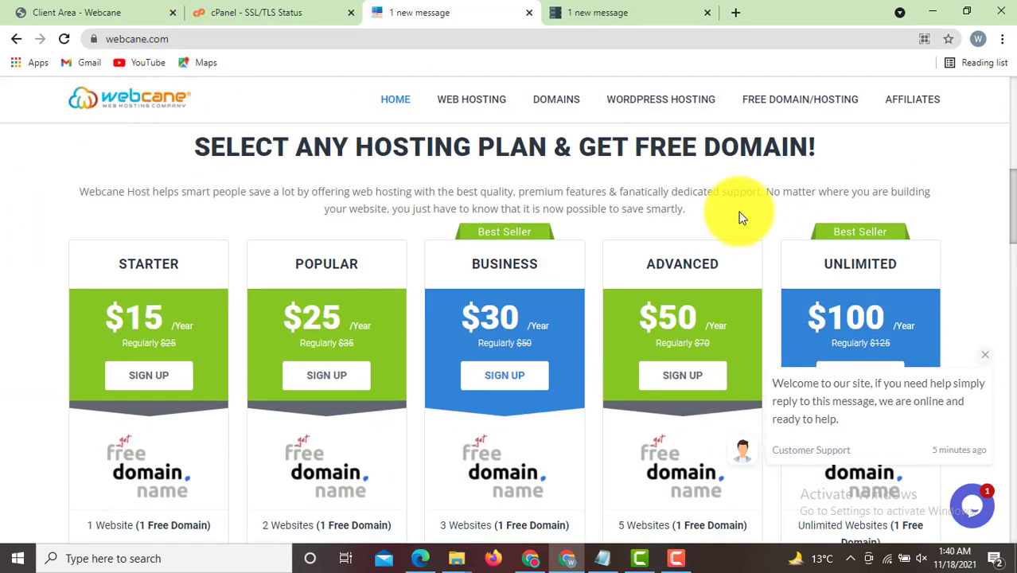
scroll(1002, 209, "down", 1)
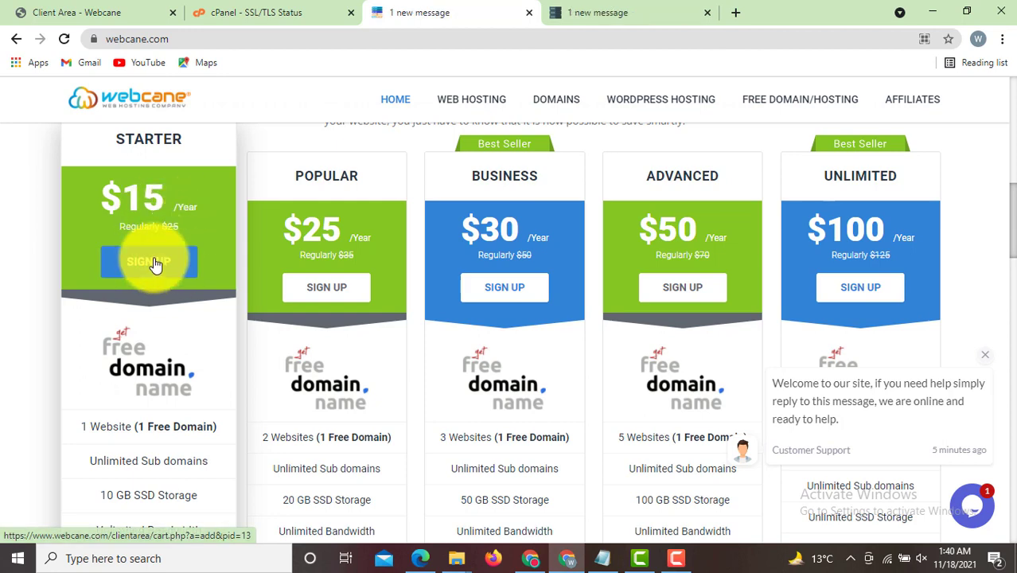
left_click(172, 266)
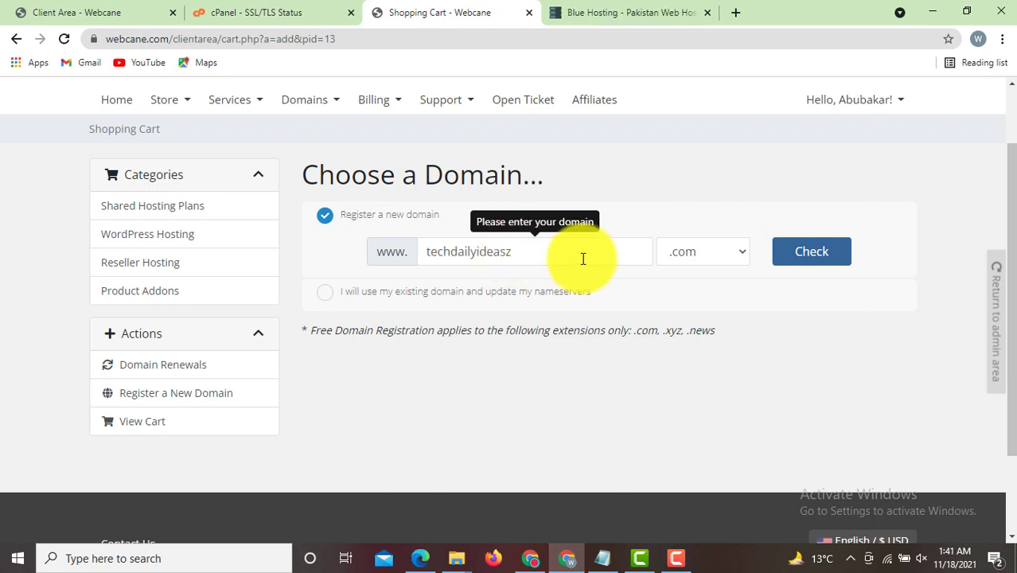
- Confirm techdailyideasz.com is available and continue with that domain
left_click(823, 255)
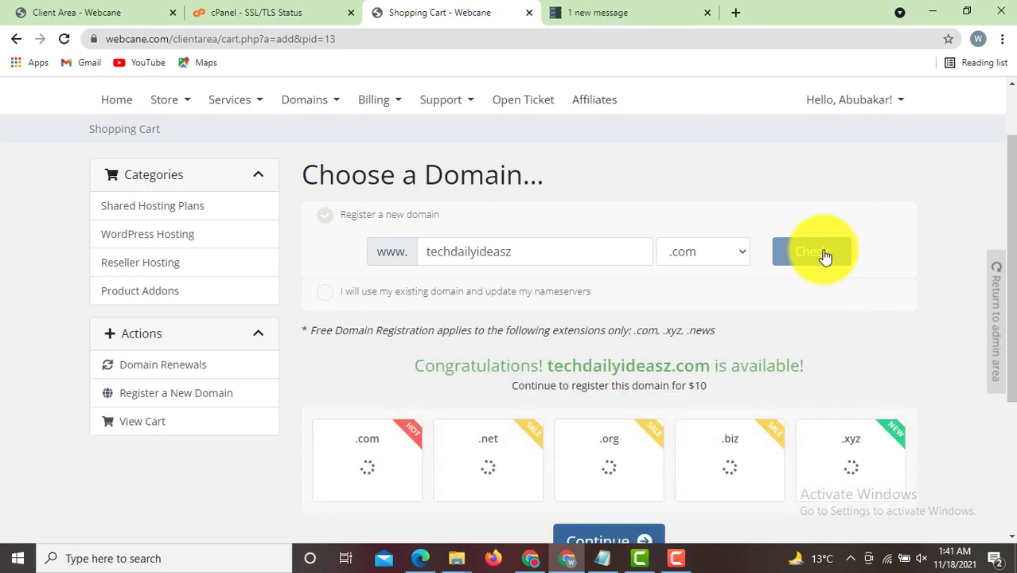
left_click_drag(805, 366, 386, 363)
left_click(386, 363)
scroll(999, 278, "down", 2)
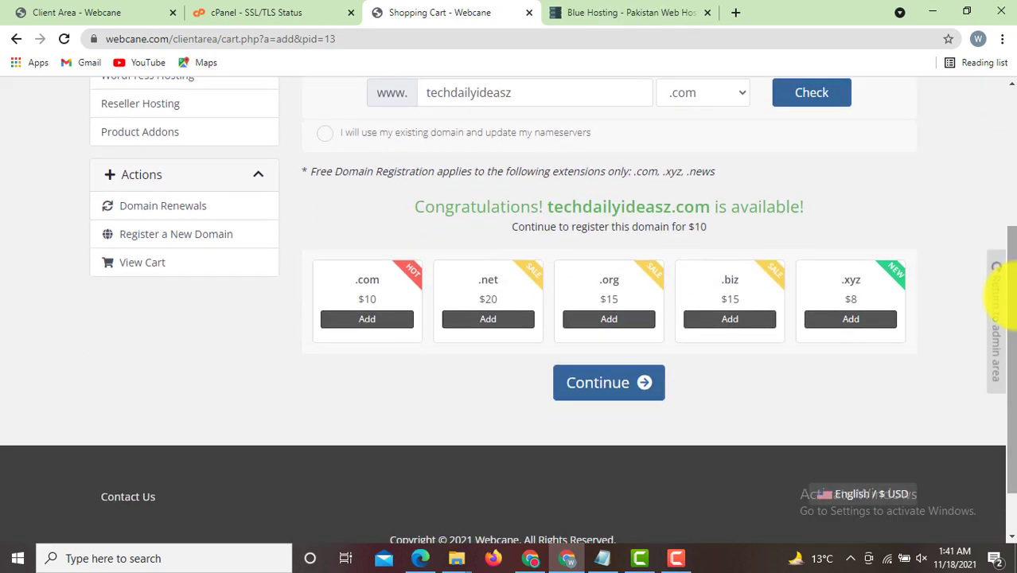
left_click(629, 386)
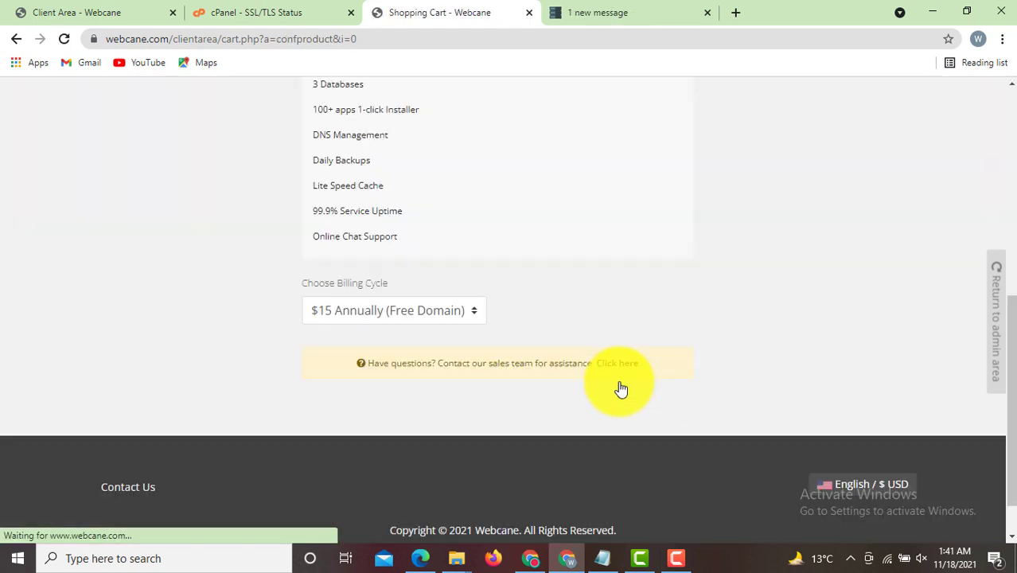
- Accept the plan configuration and move on to Review & Checkout, totalling $17
scroll(1002, 274, "up", 3)
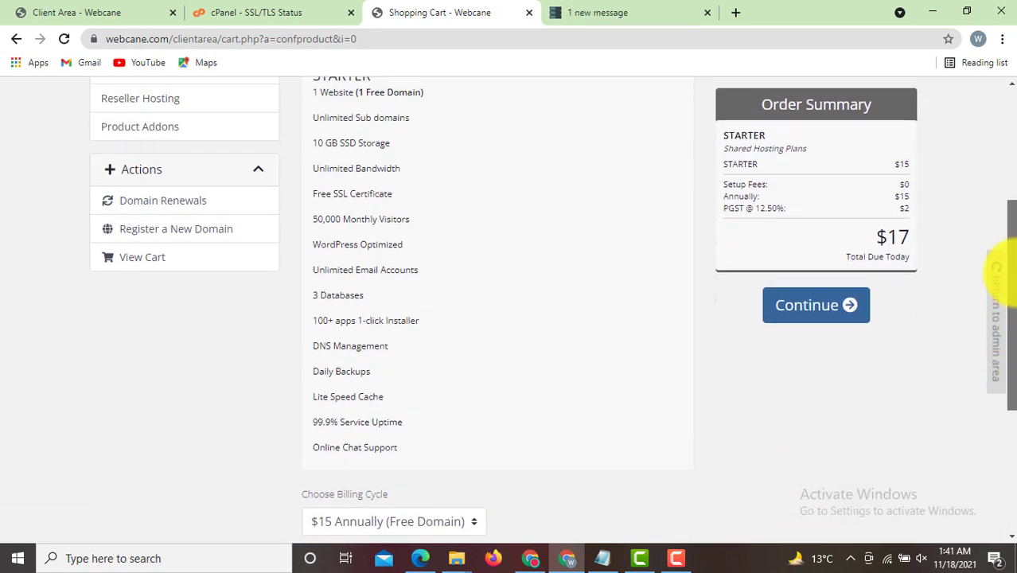
left_click_drag(1014, 275, 1014, 223)
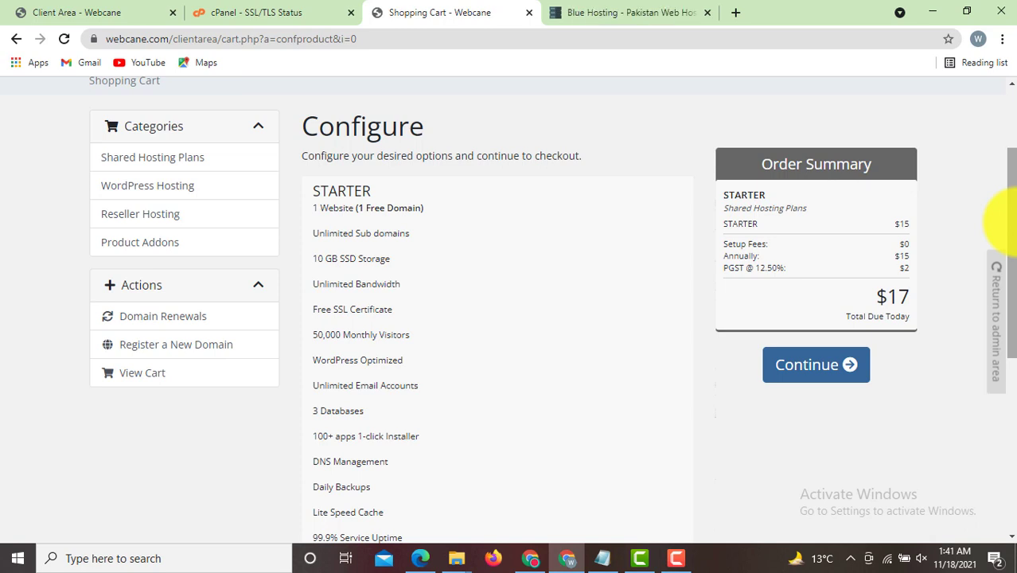
scroll(824, 351, "down", 1)
left_click(824, 351)
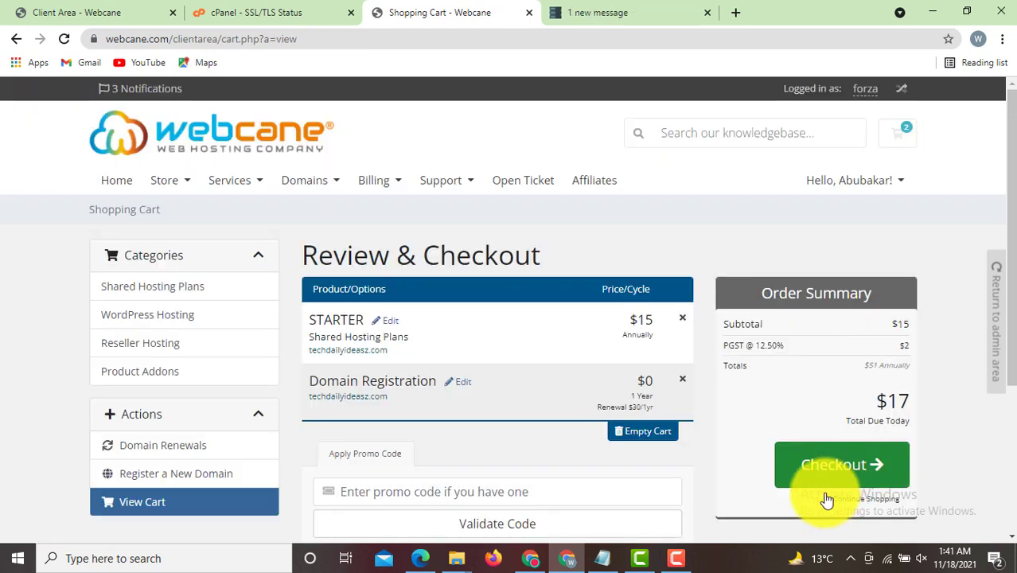
- Go to checkout, choose 'Create a New Account', and scroll through the personal and billing fields
scroll(999, 217, "down", 1)
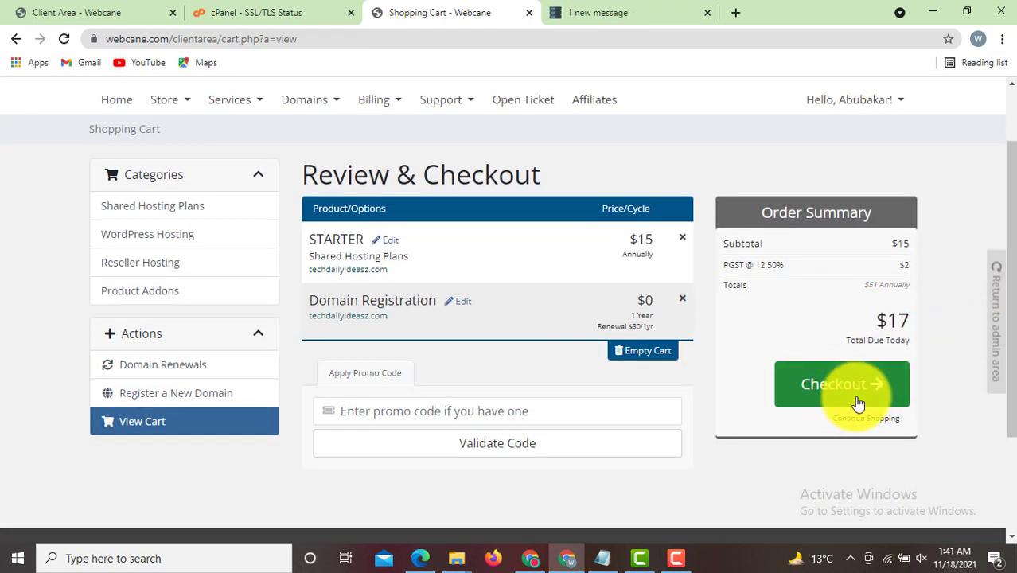
left_click(841, 389)
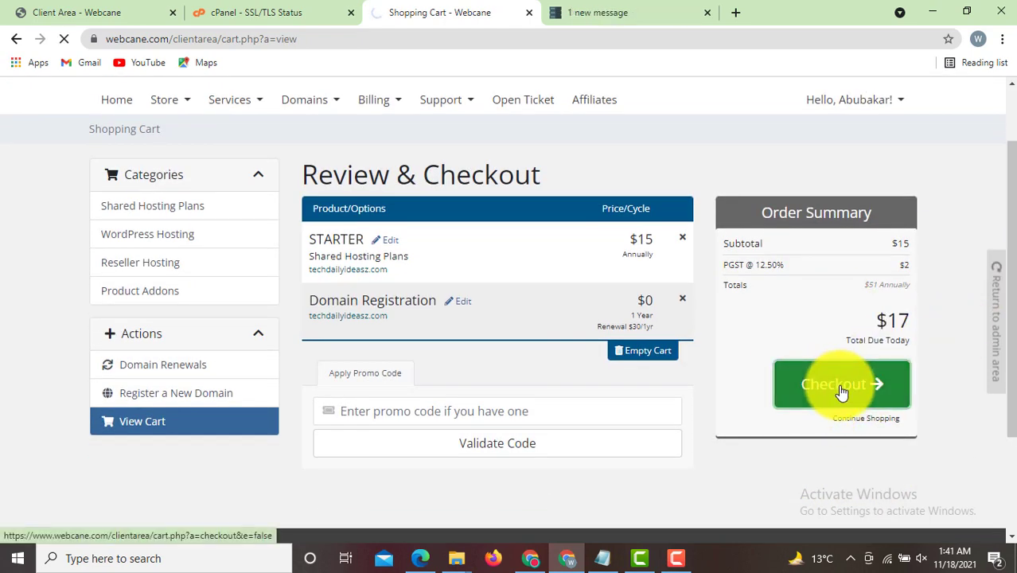
scroll(1001, 255, "down", 4)
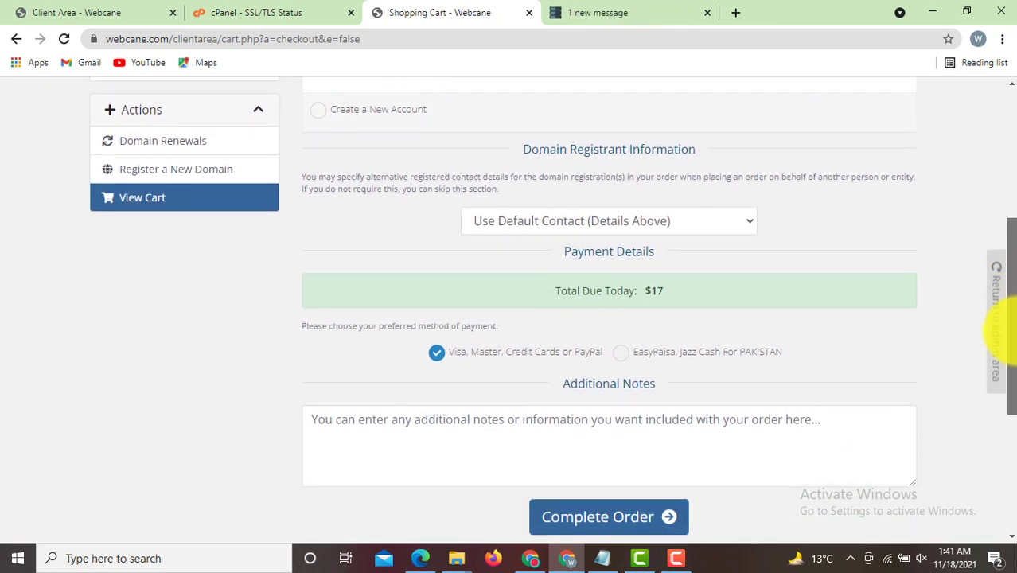
scroll(999, 318, "up", 2)
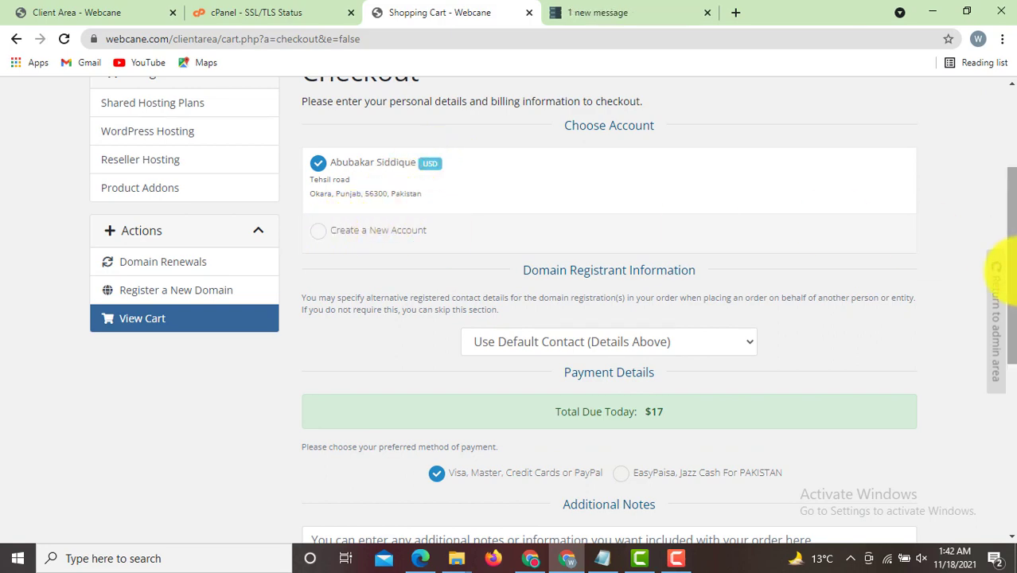
left_click_drag(1010, 257, 1013, 342)
left_click(442, 280)
scroll(448, 273, "down", 1)
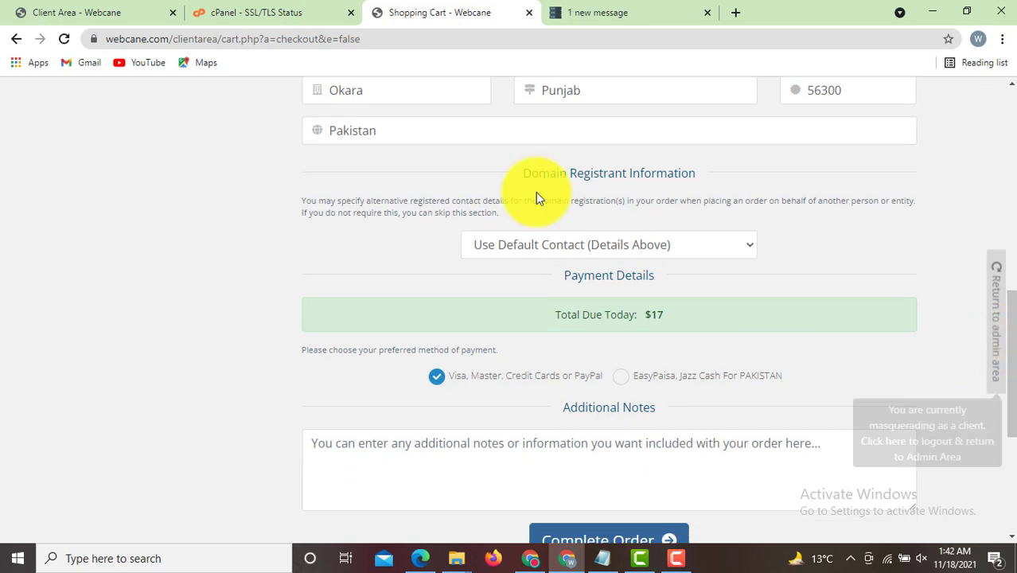
left_click_drag(1011, 402, 1003, 170)
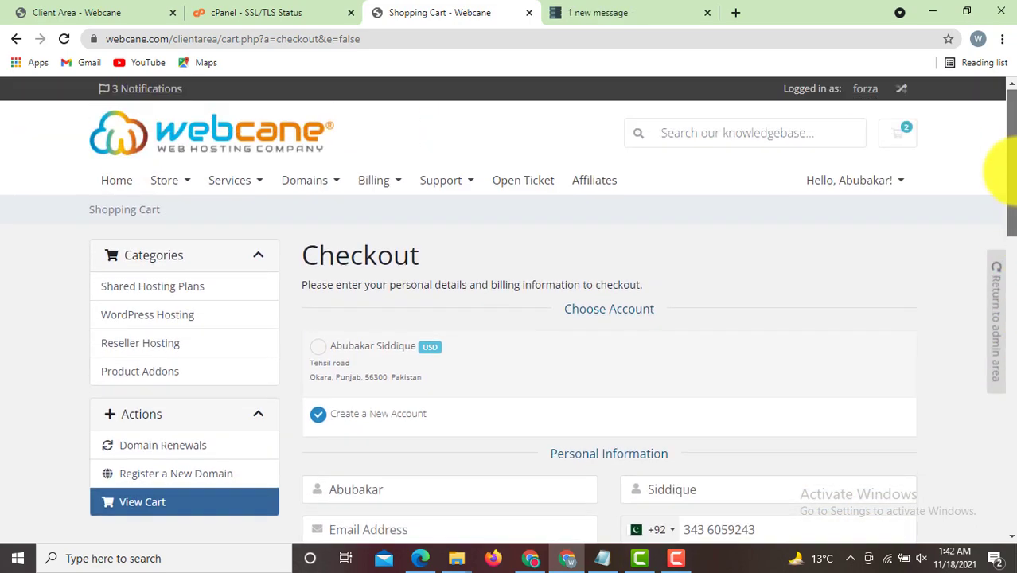
- Compare the Blue Hosting tab, then return to Webcane and scroll through the account's services and $17 invoice
left_click(635, 7)
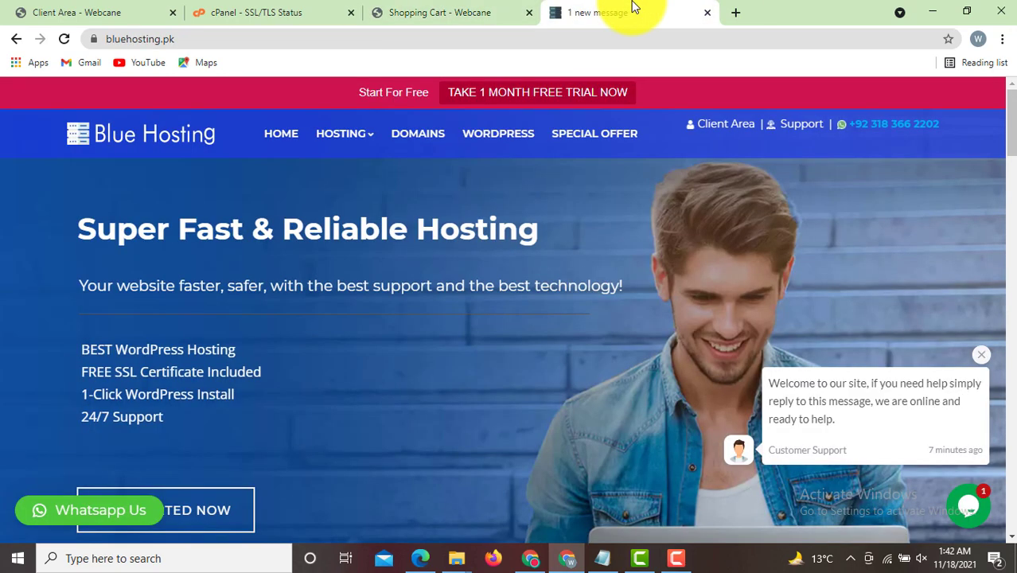
left_click(456, 7)
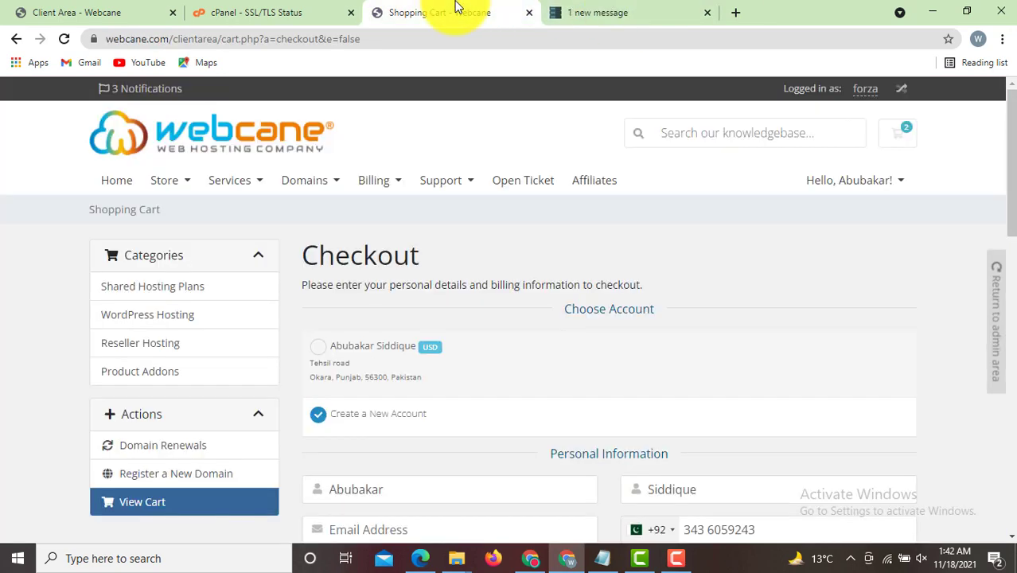
left_click(572, 10)
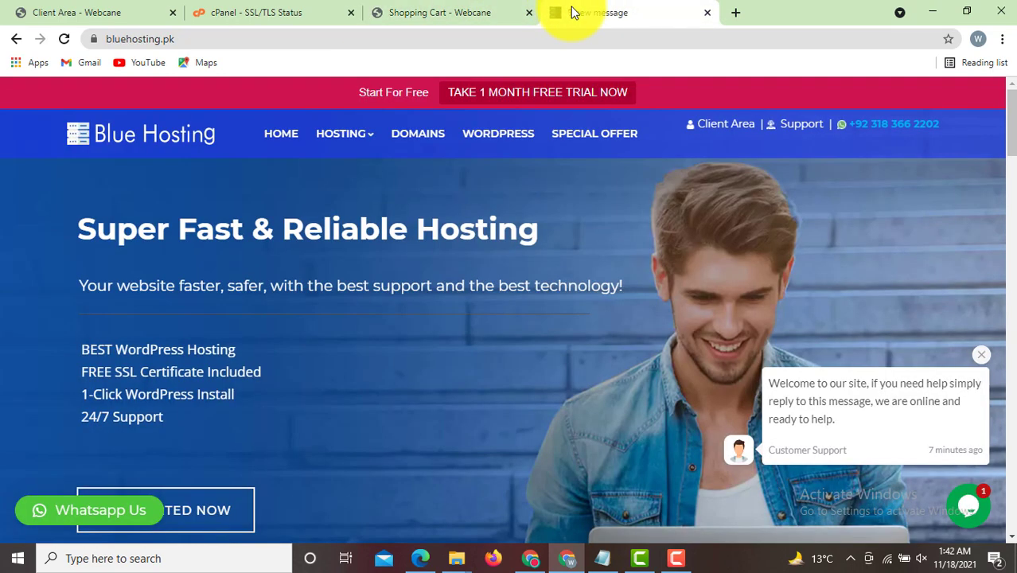
left_click(470, 6)
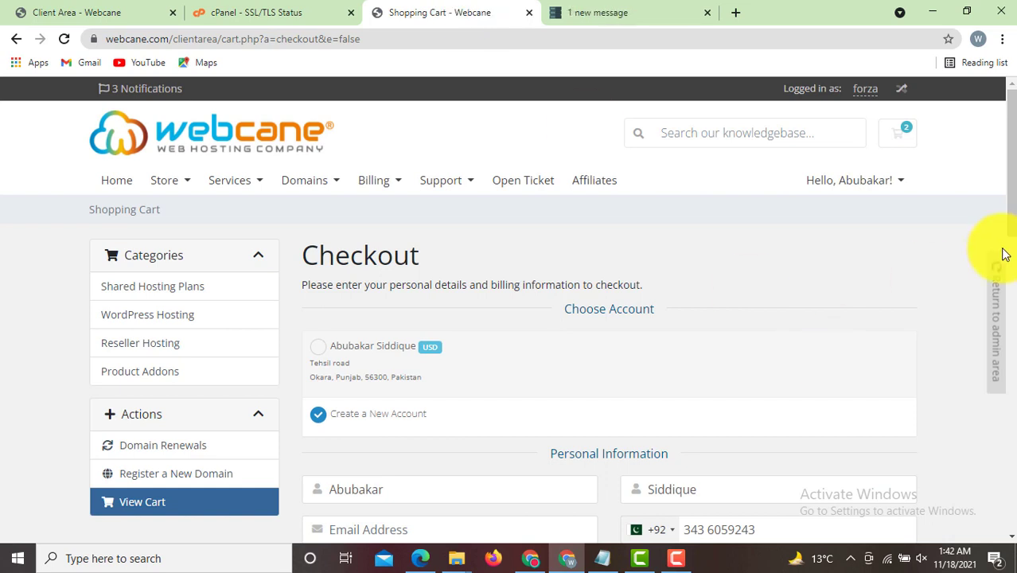
left_click_drag(1009, 222, 1009, 238)
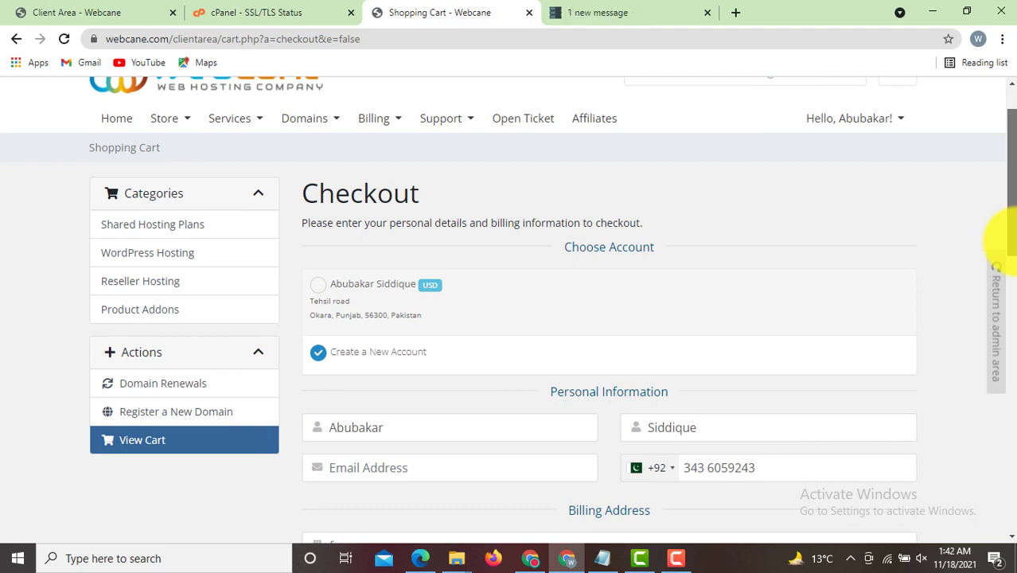
left_click_drag(1009, 238, 1013, 170)
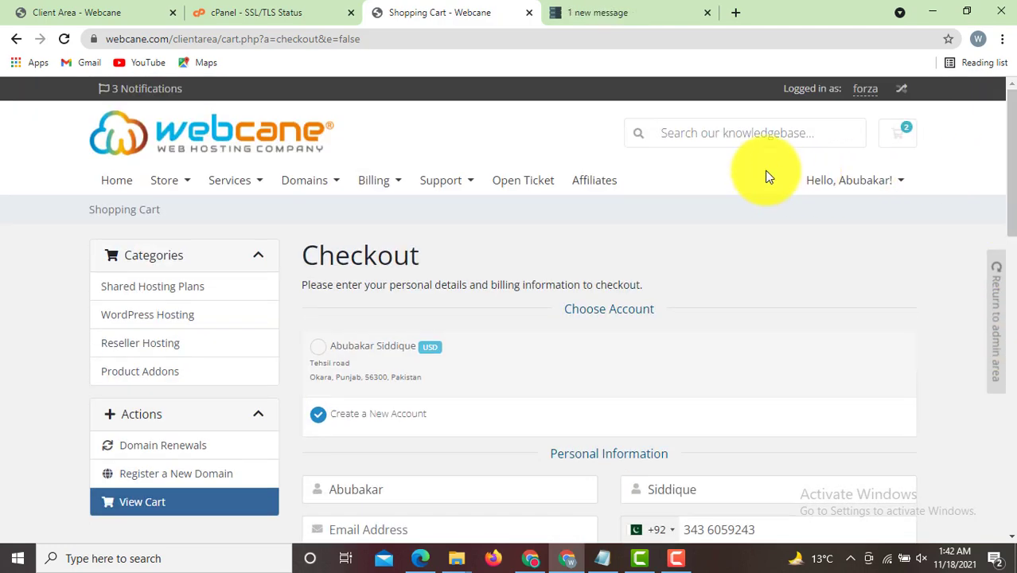
left_click_drag(1004, 169, 1004, 134)
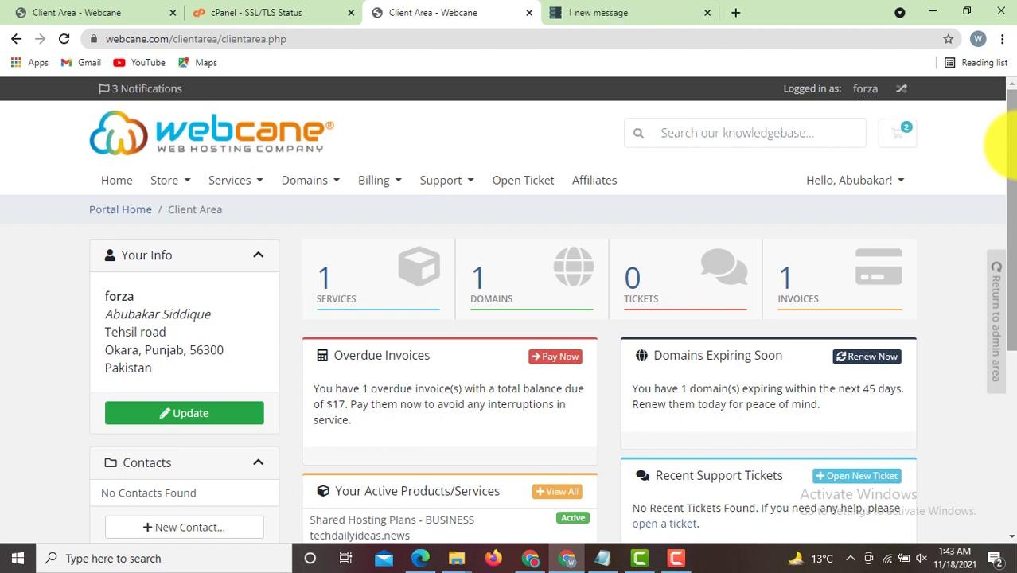
- Glance at the Blue Hosting tab, then return to the Webcane client area dashboard
left_click(673, 15)
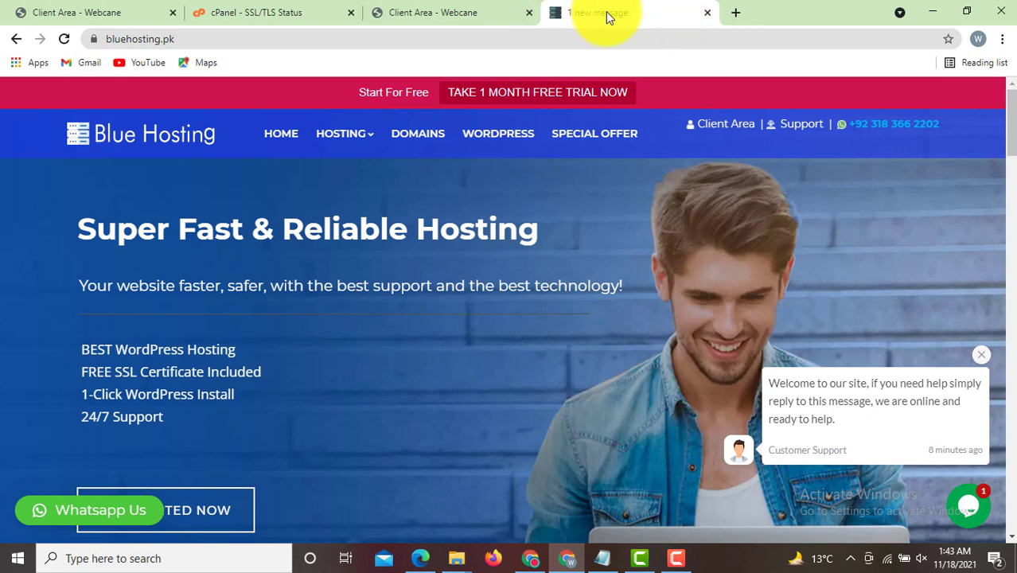
left_click(488, 10)
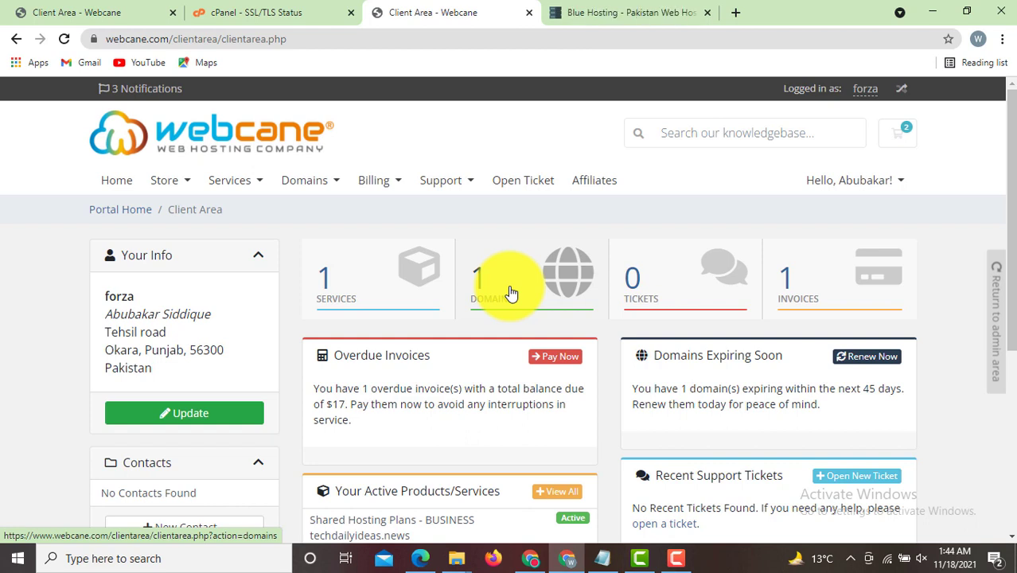
- Open the BUSINESS techdailyideas.news service under Services and log in to its cPanel
left_click(511, 294)
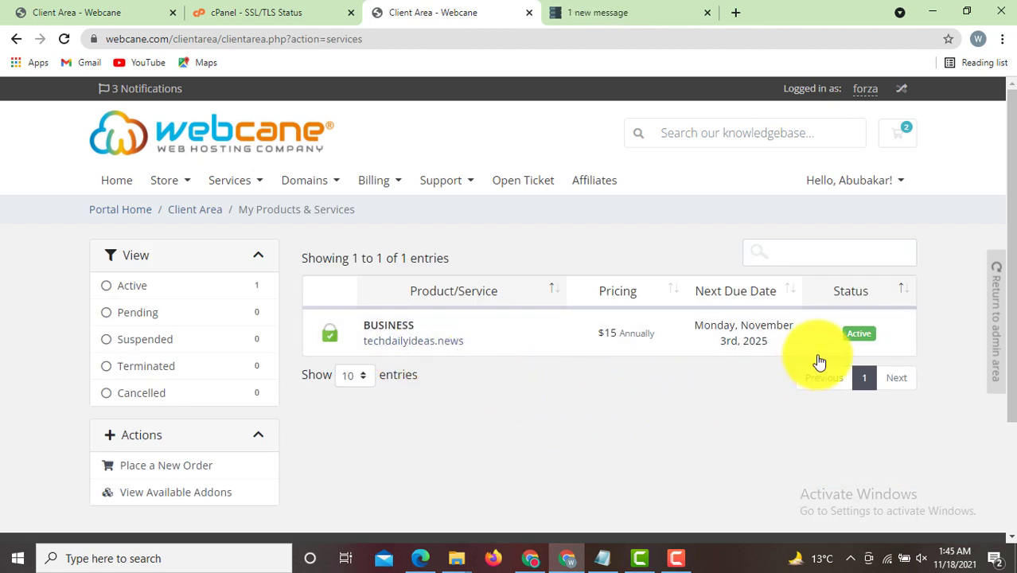
left_click(396, 326)
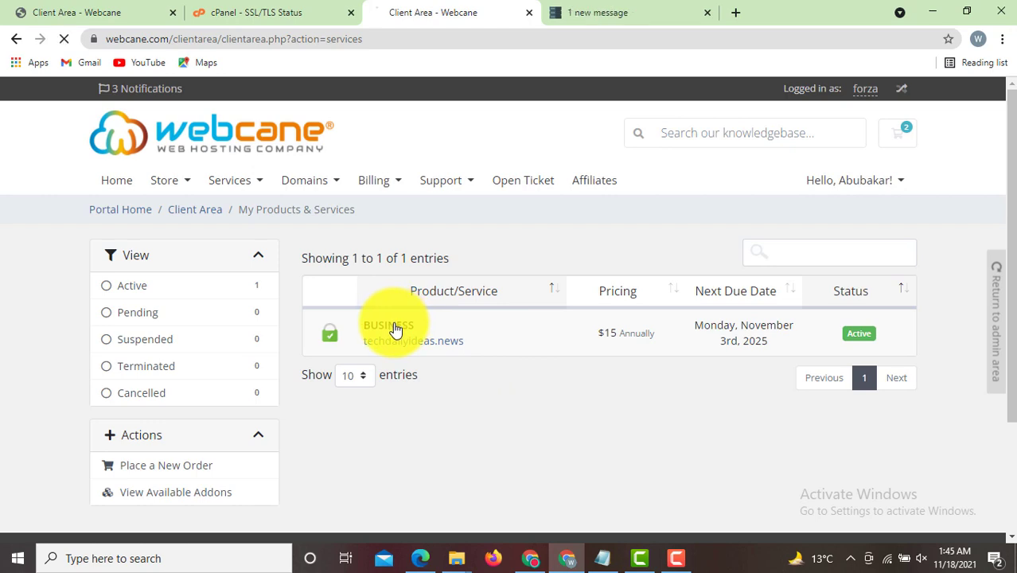
mouse_move(331, 334)
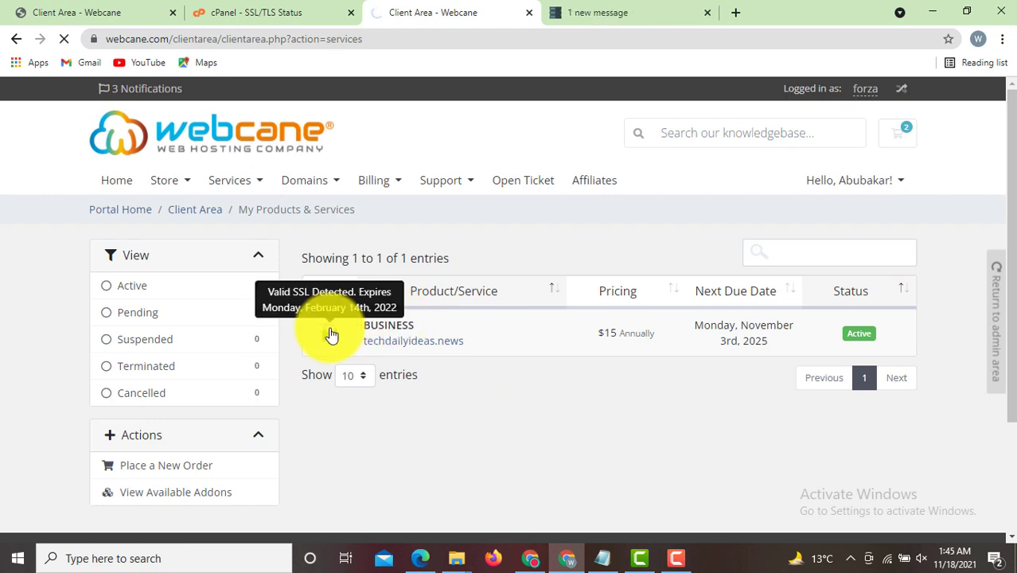
left_click_drag(1013, 249, 1013, 315)
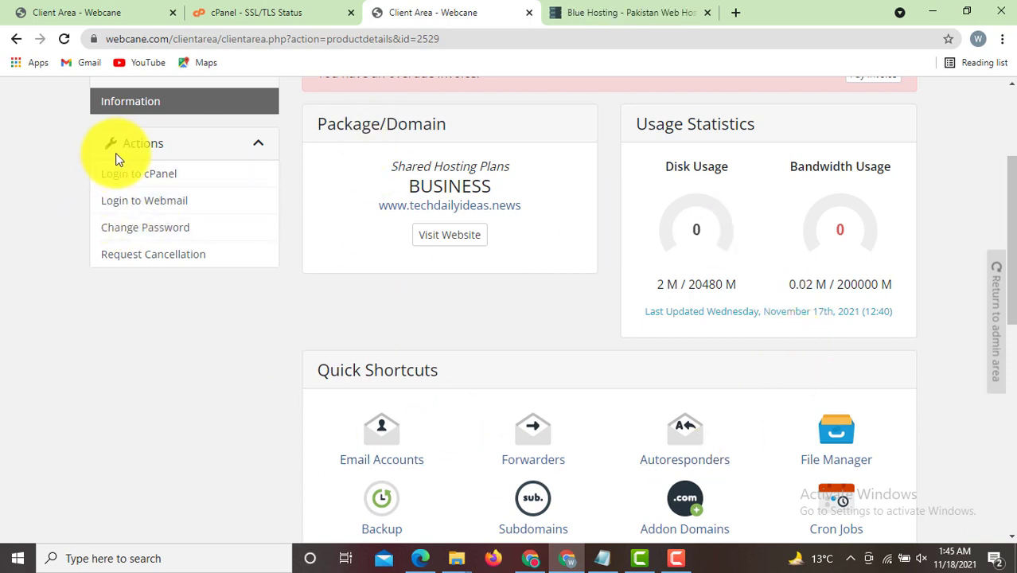
left_click(151, 176)
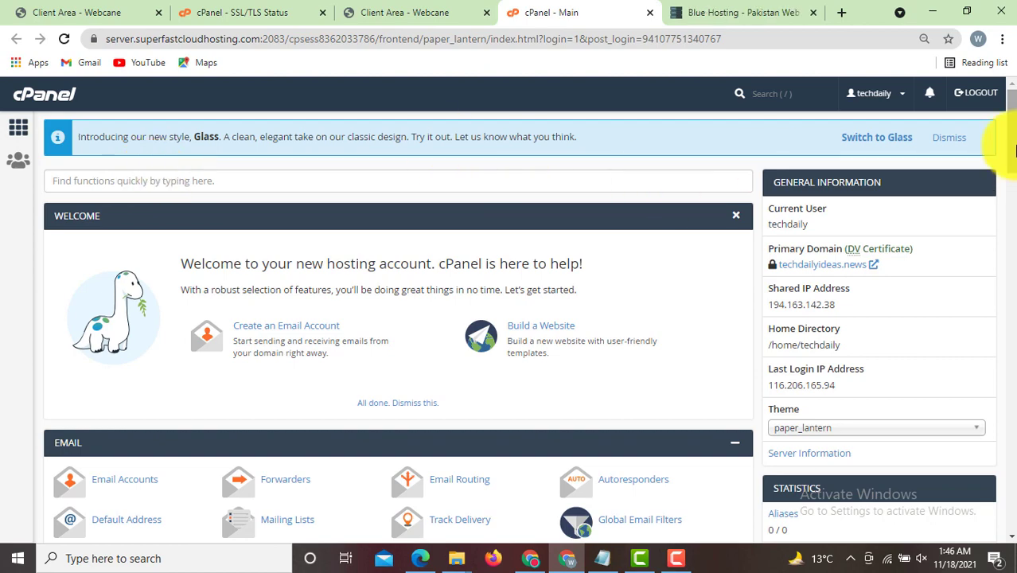
- Preview techdailyideas.news's default Welcome to Webcane Host page, then return to cPanel's Softaculous apps
mouse_move(1012, 102)
left_mouse_down()
mouse_move(1014, 356)
mouse_move(1014, 99)
left_mouse_up()
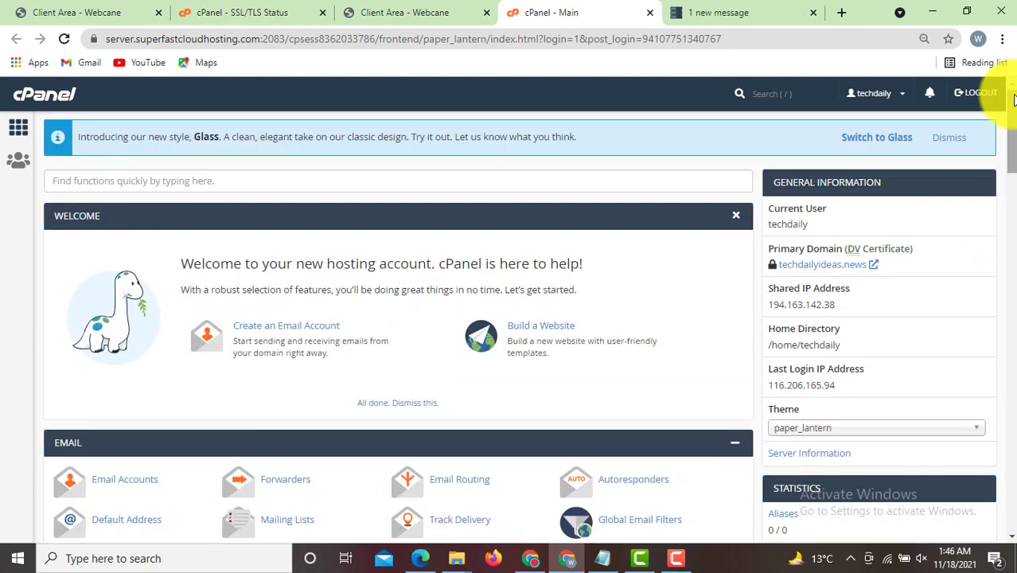
left_click(827, 268)
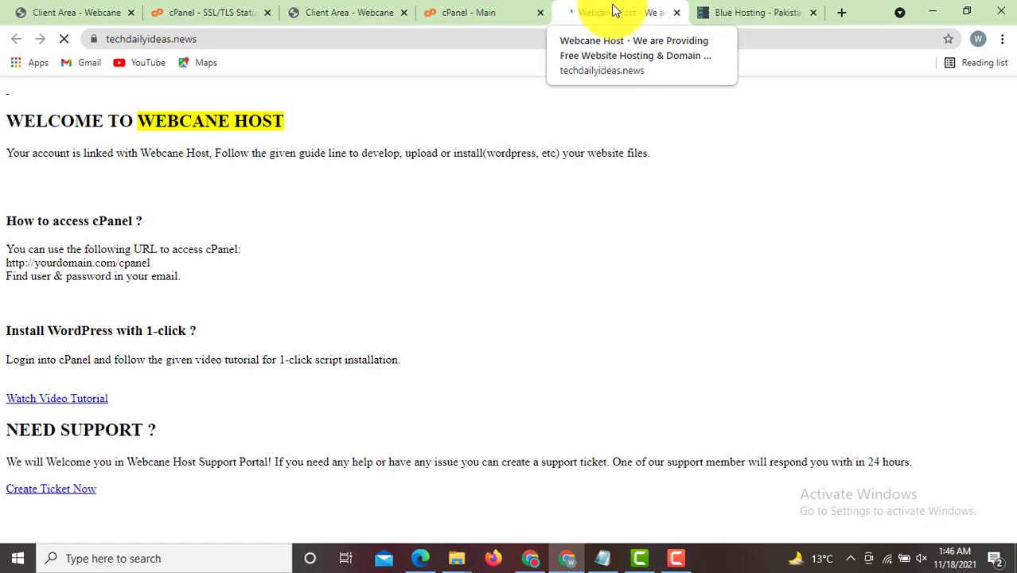
left_click_drag(215, 39, 86, 38)
left_click(448, 226)
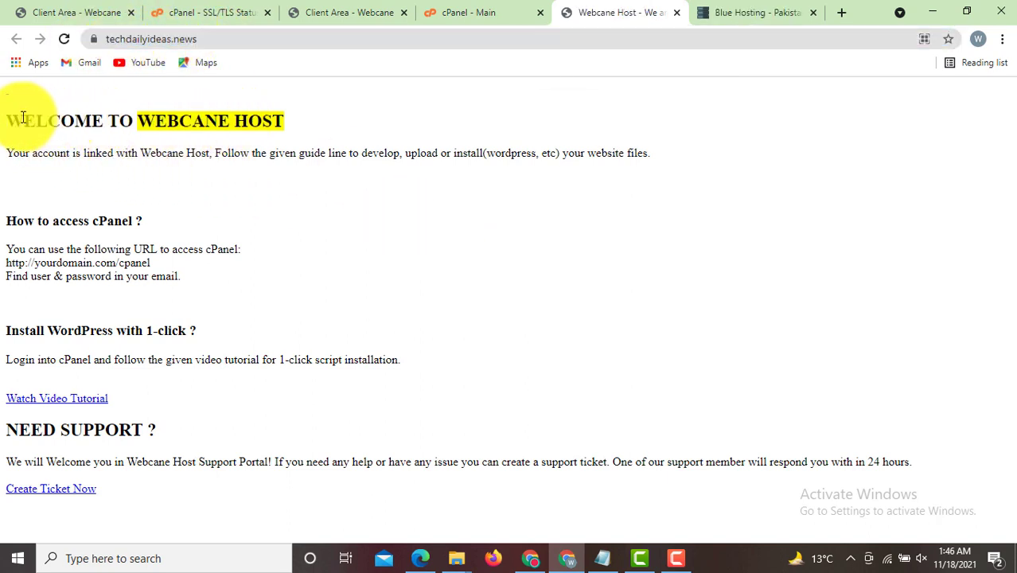
left_click_drag(23, 119, 353, 496)
left_click(635, 362)
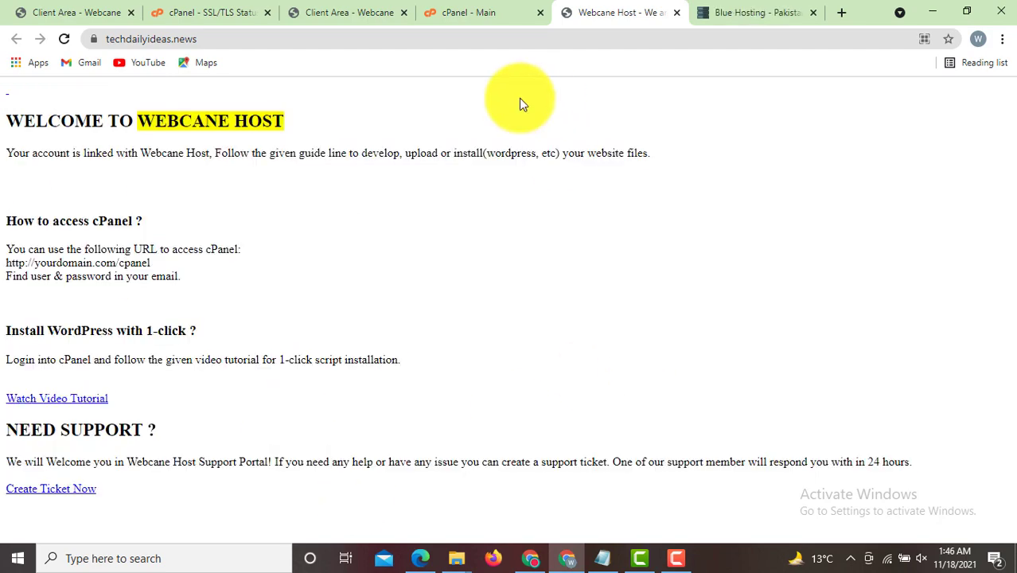
left_click(490, 17)
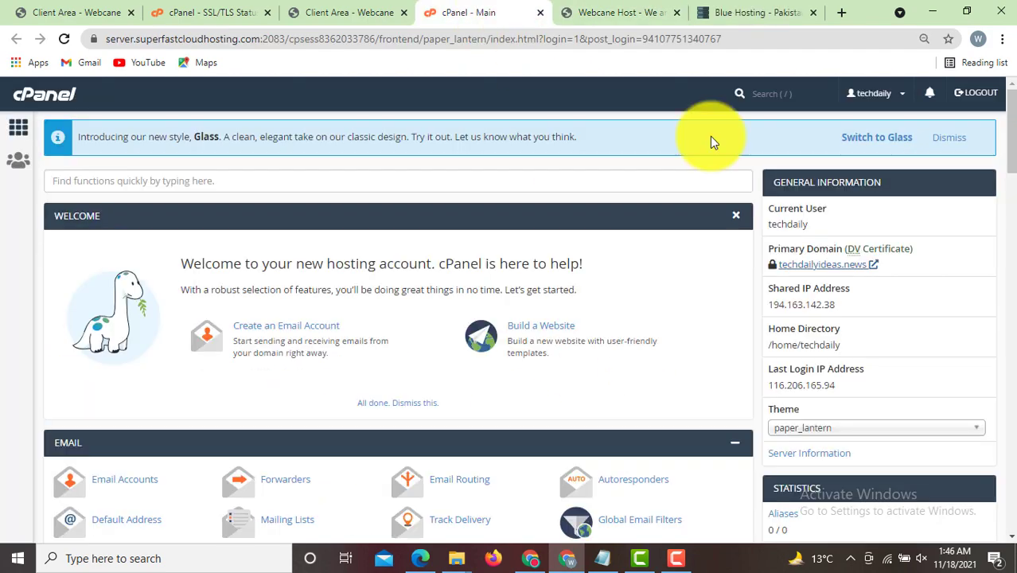
left_click_drag(1011, 159, 1011, 509)
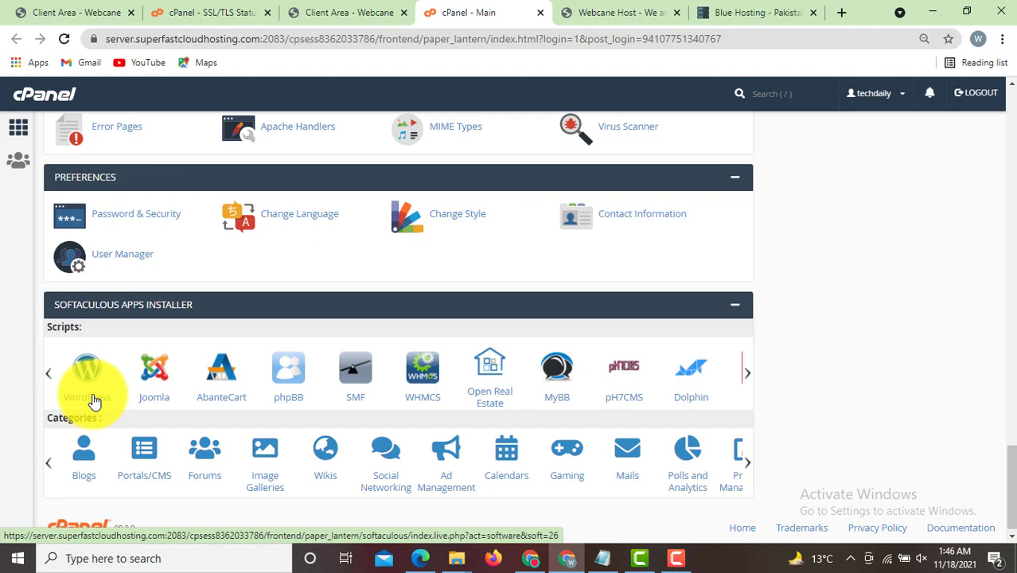
- Open Softaculous's WordPress page and scroll through its overview toward Install Now
left_click_drag(1011, 477, 1011, 559)
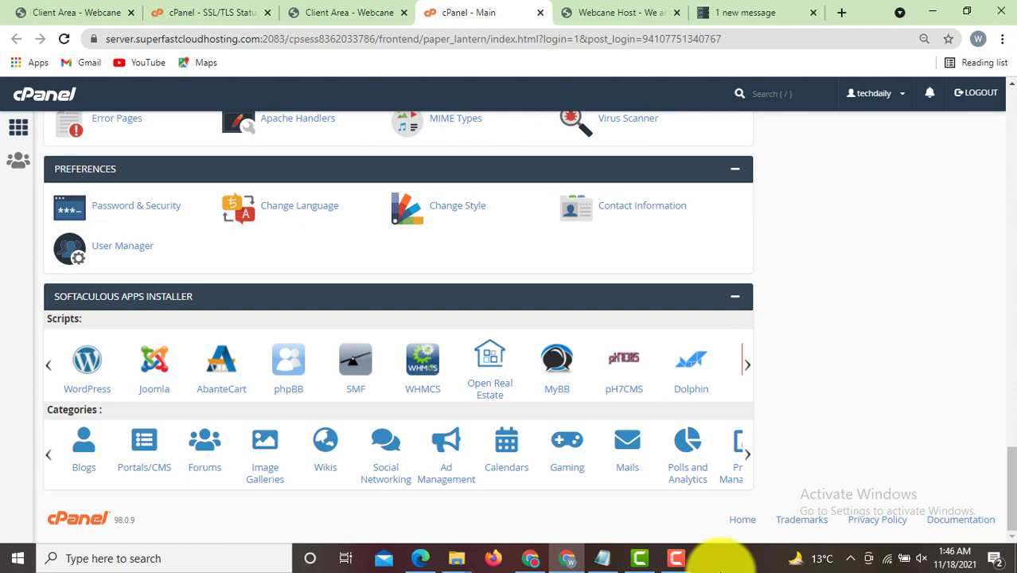
left_click(90, 396)
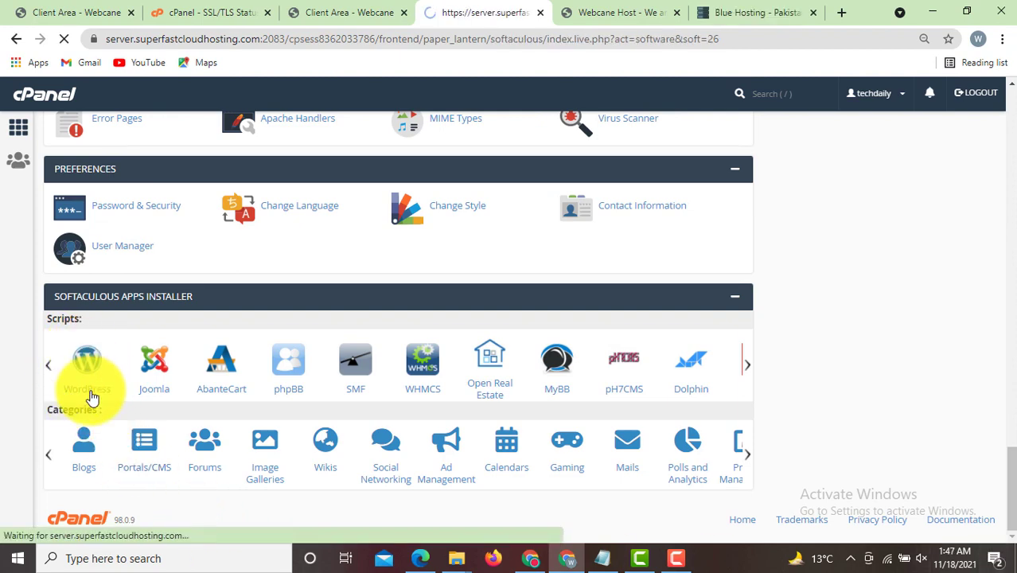
scroll(1004, 239, "down", 2)
scroll(1005, 254, "down", 1)
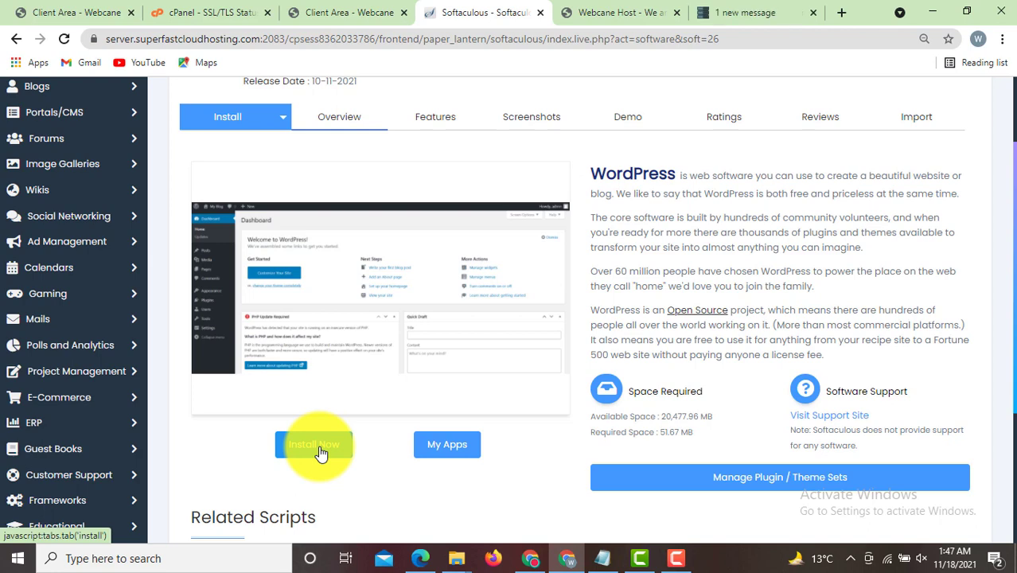
left_click(315, 445)
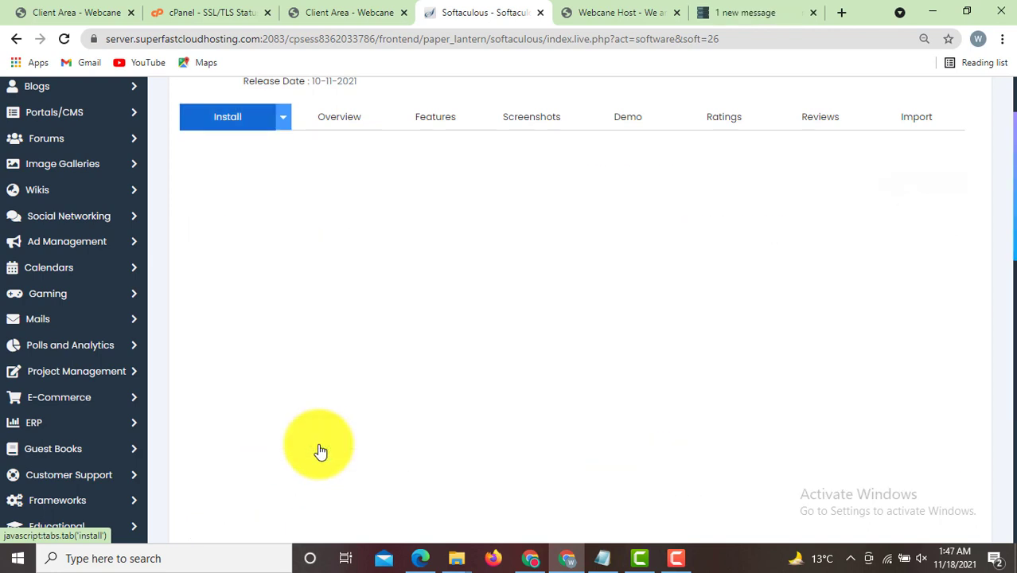
left_click(436, 266)
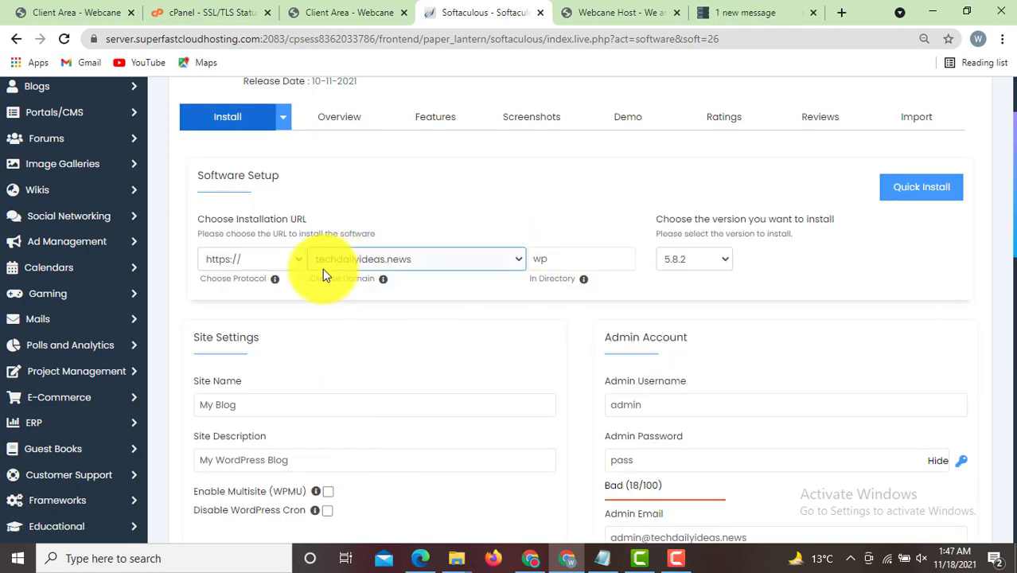
left_click(427, 257)
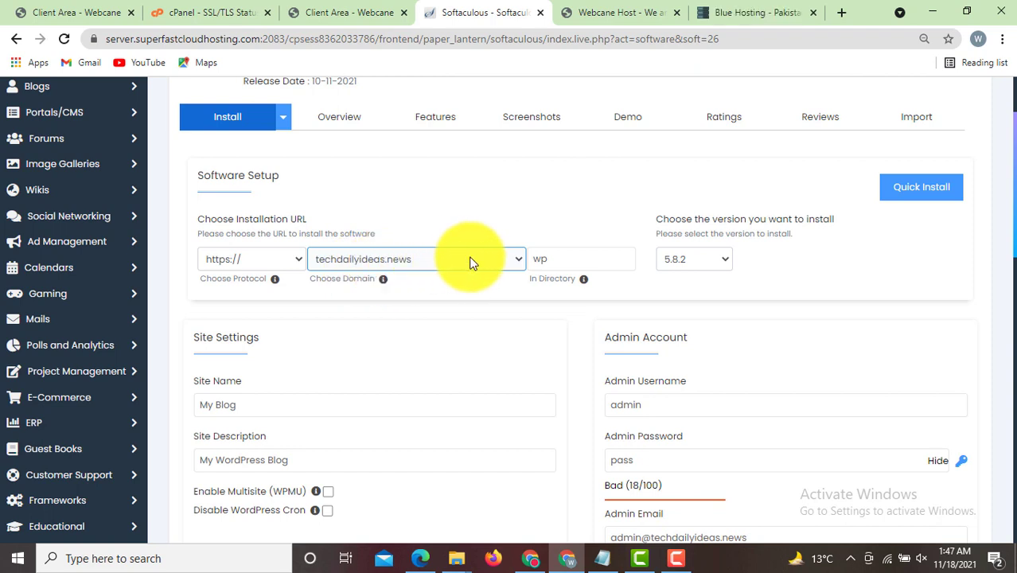
left_click(518, 266)
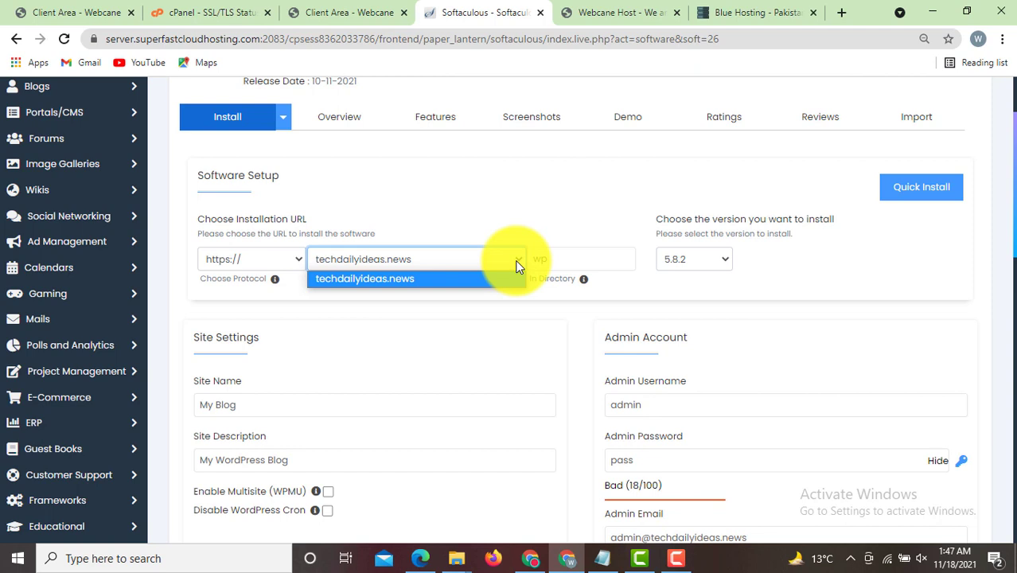
left_click(474, 309)
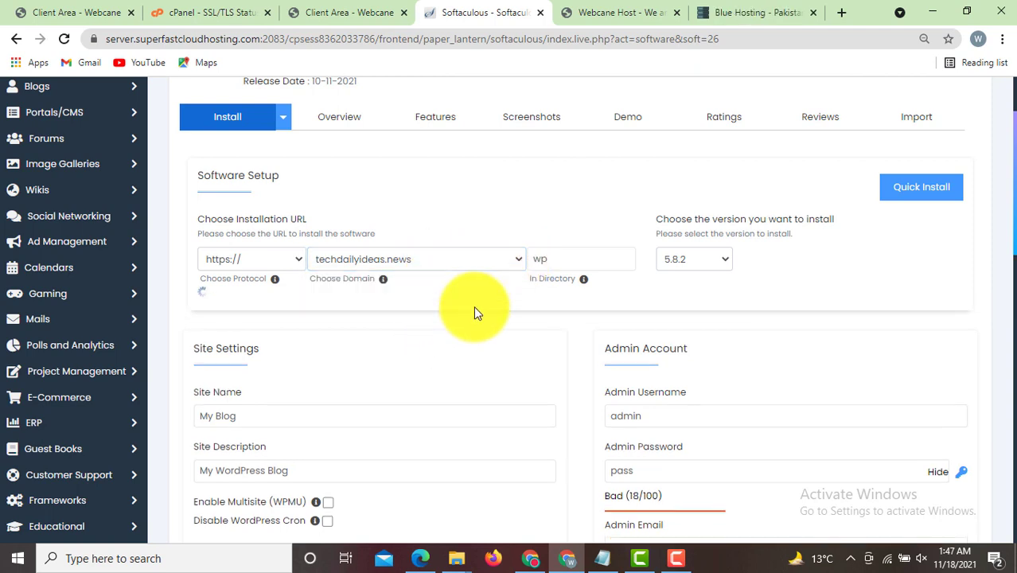
left_click(516, 268)
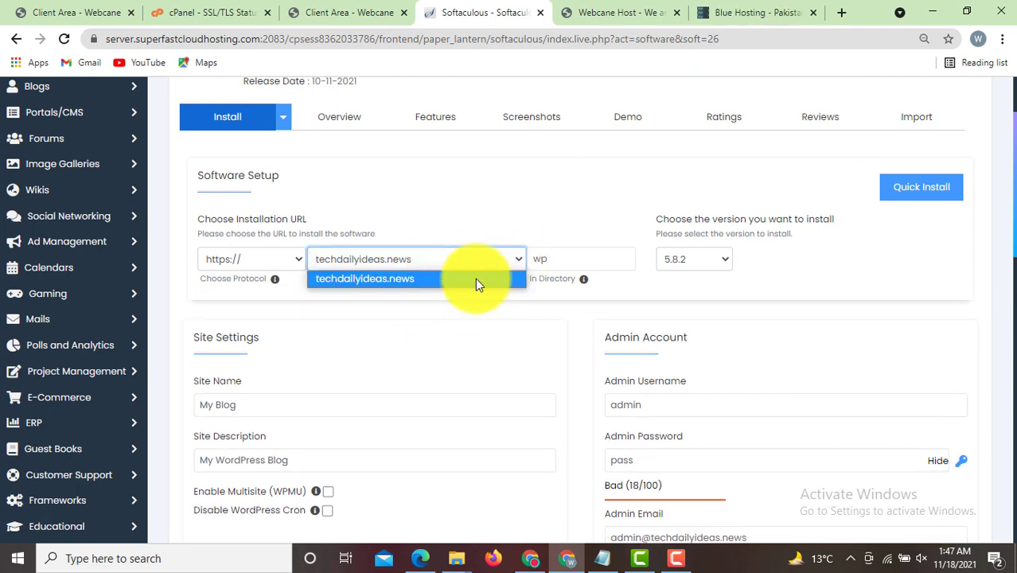
left_click(476, 283)
left_click(554, 262)
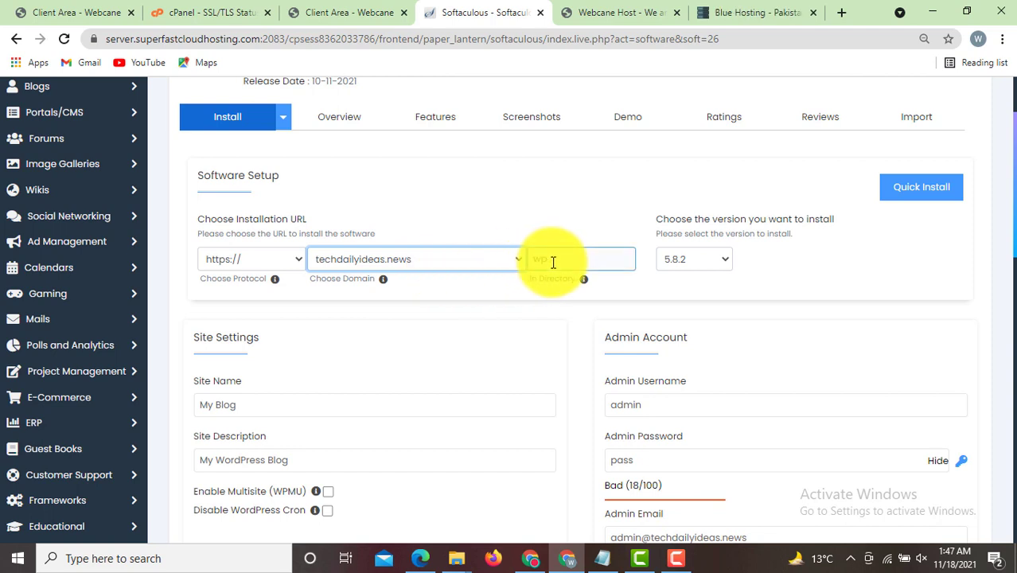
double_click(534, 262)
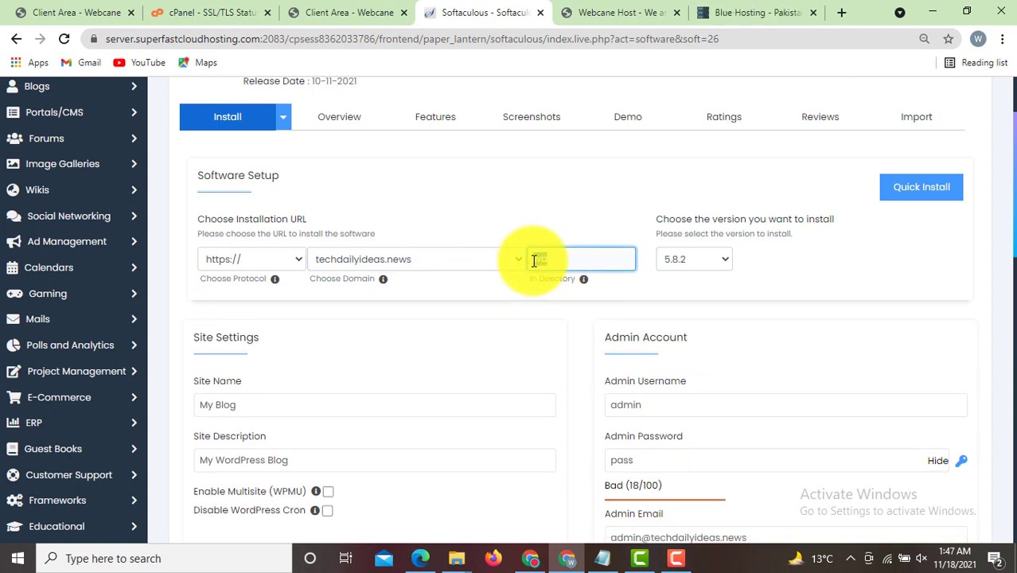
key("BackSpace")
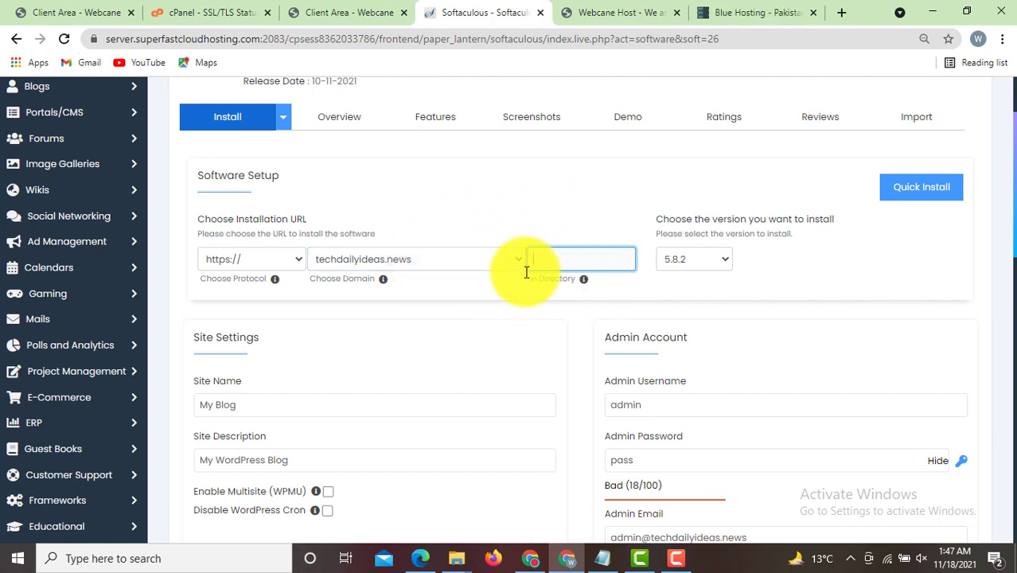
left_click_drag(1011, 200, 1009, 245)
left_click(672, 255)
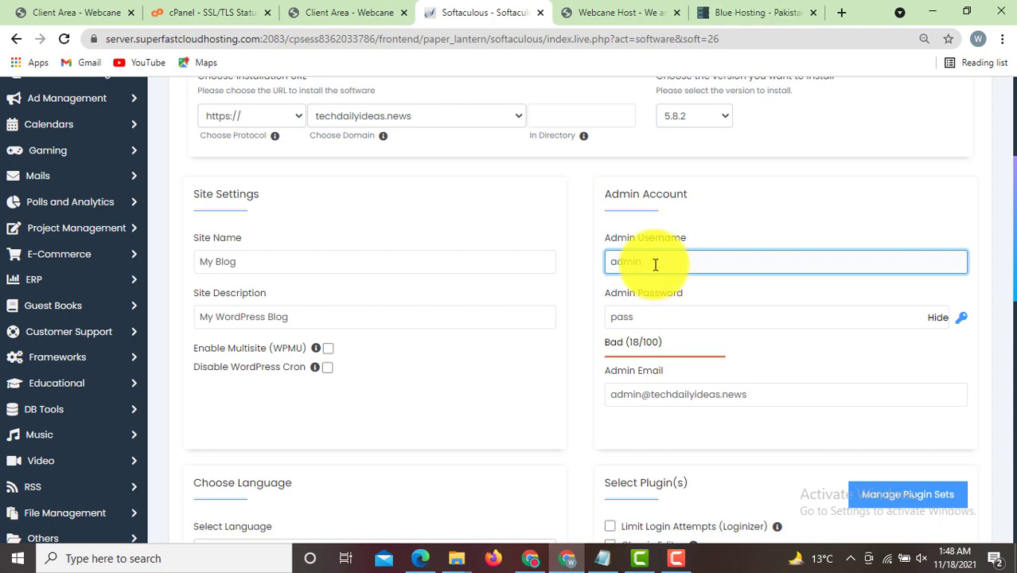
- Set the admin username to 'admin' and replace the default password with a strong one
left_click_drag(654, 264, 591, 264)
key("BackSpace")
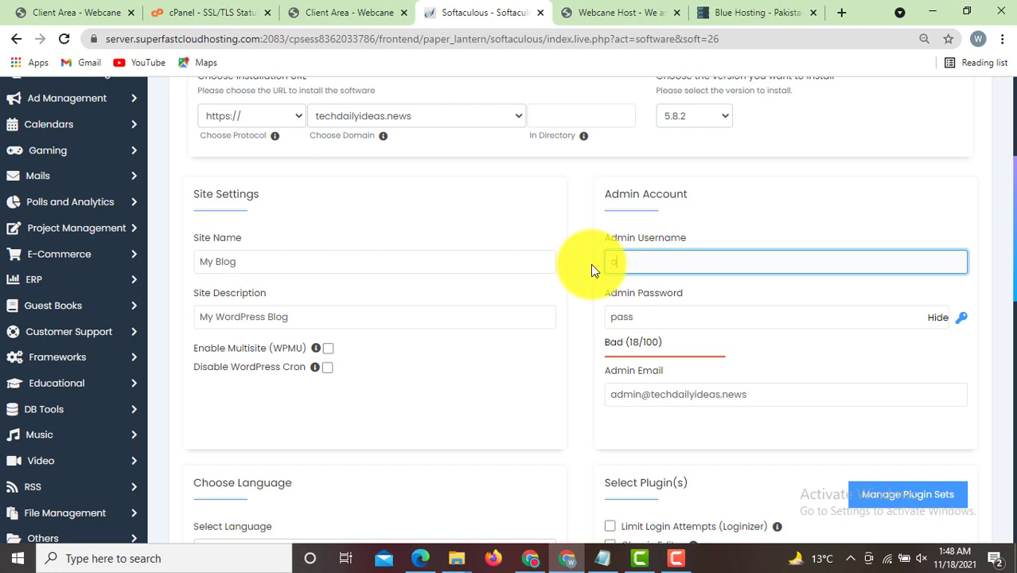
type("admin")
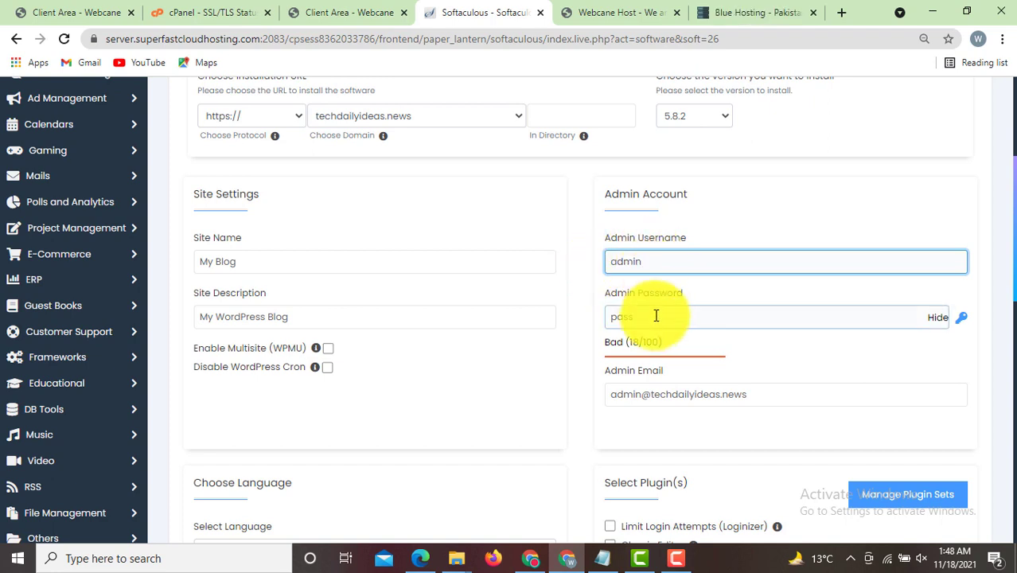
left_click_drag(654, 317, 570, 321)
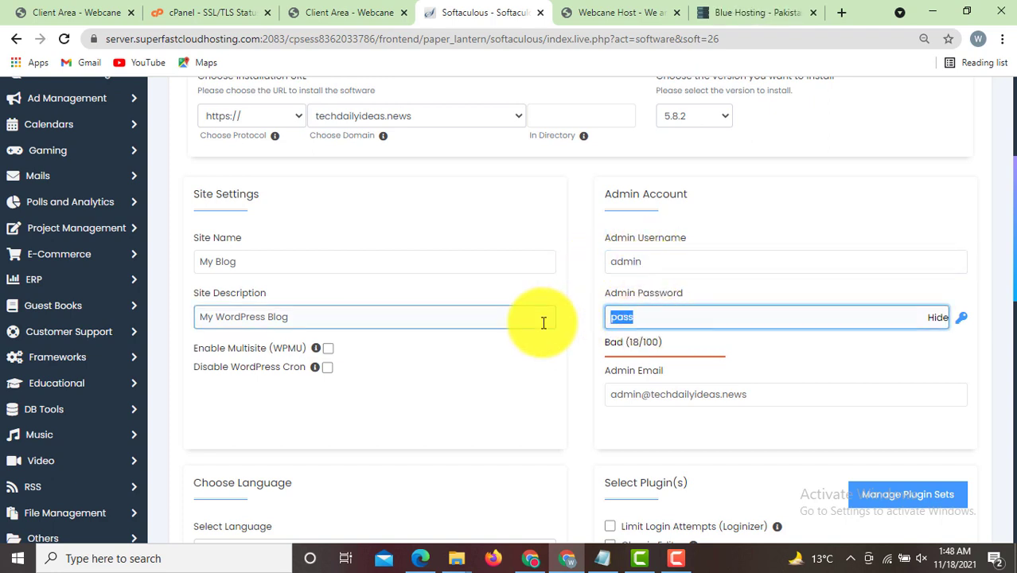
left_click(936, 319)
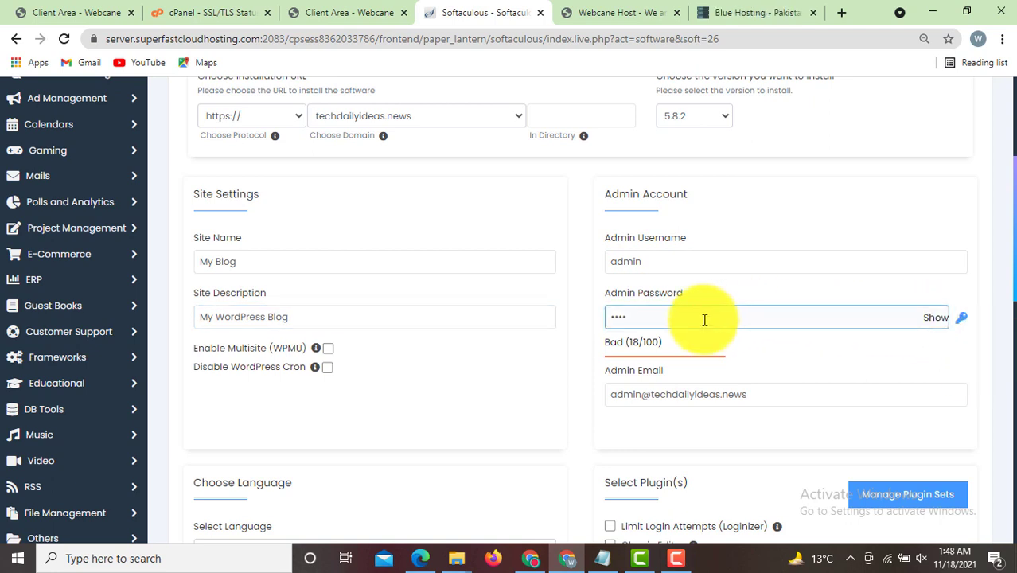
left_click_drag(705, 320, 562, 320)
type("•")
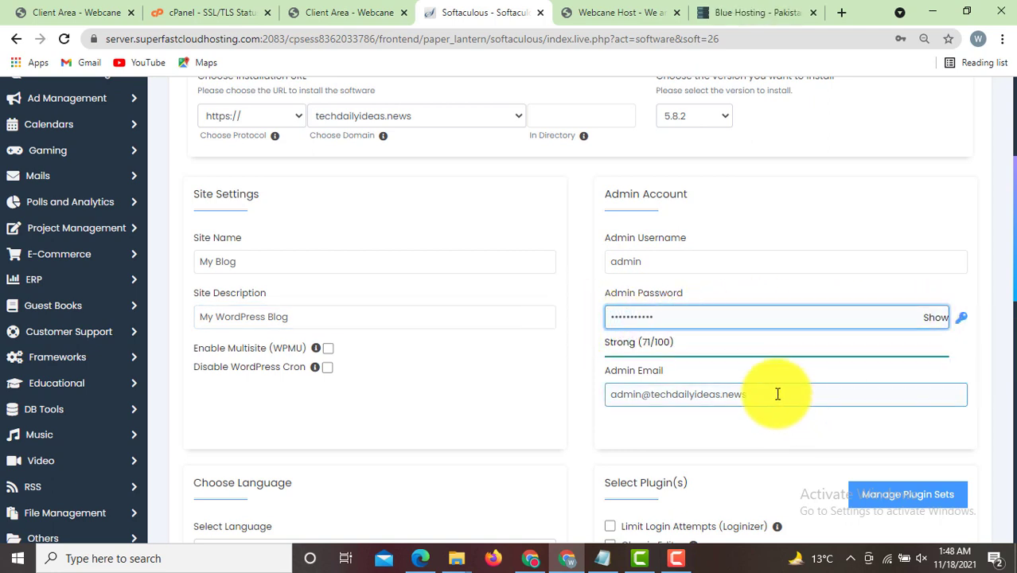
left_click_drag(778, 394, 597, 400)
left_click(617, 421)
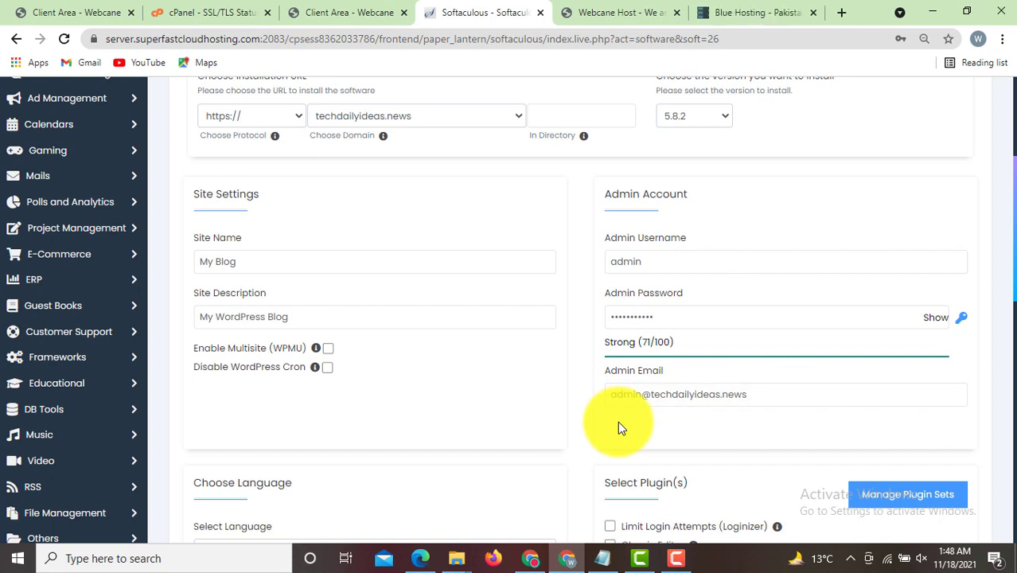
- Install WordPress at techdailyideas.news and wait for the success message
scroll(1010, 232, "up", 1)
scroll(1010, 233, "up", 1)
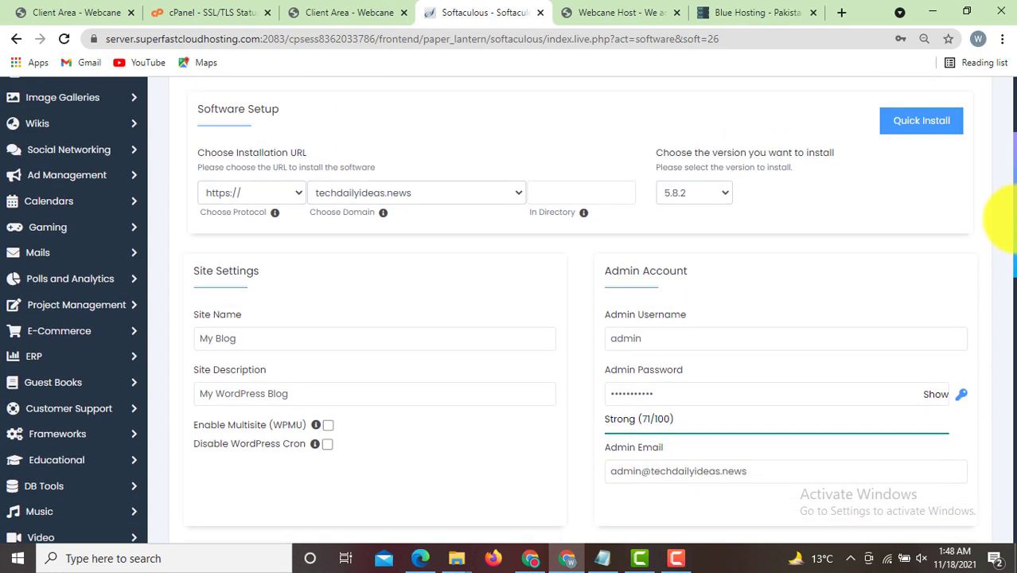
scroll(1009, 223, "up", 3)
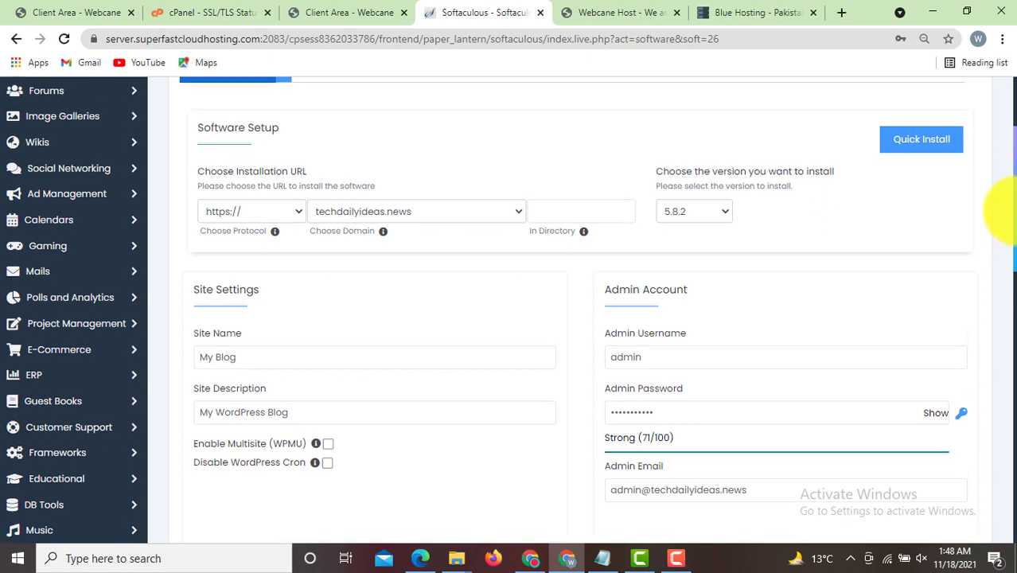
scroll(1005, 203, "down", 4)
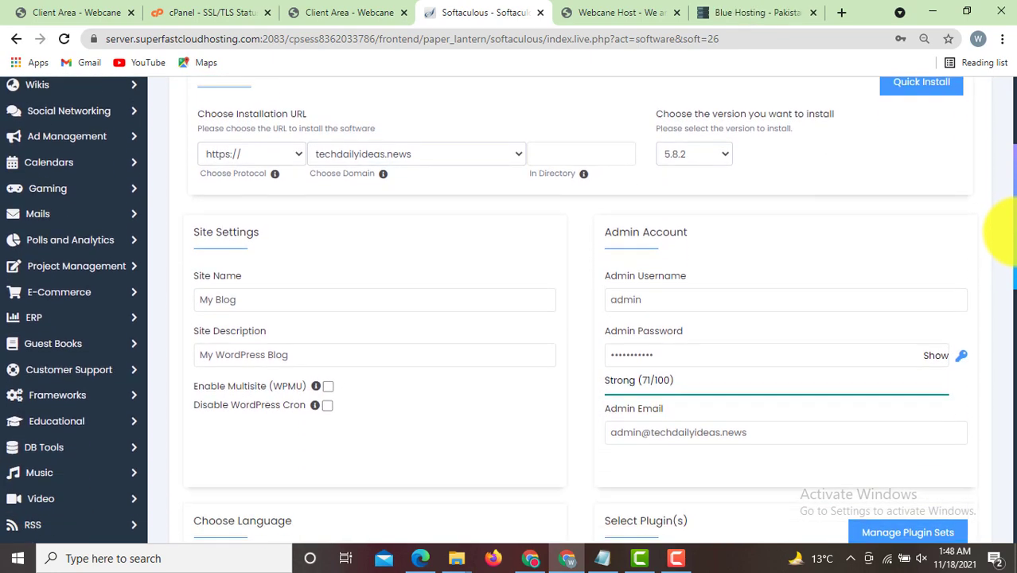
left_click_drag(1015, 243, 1004, 426)
left_click(581, 393)
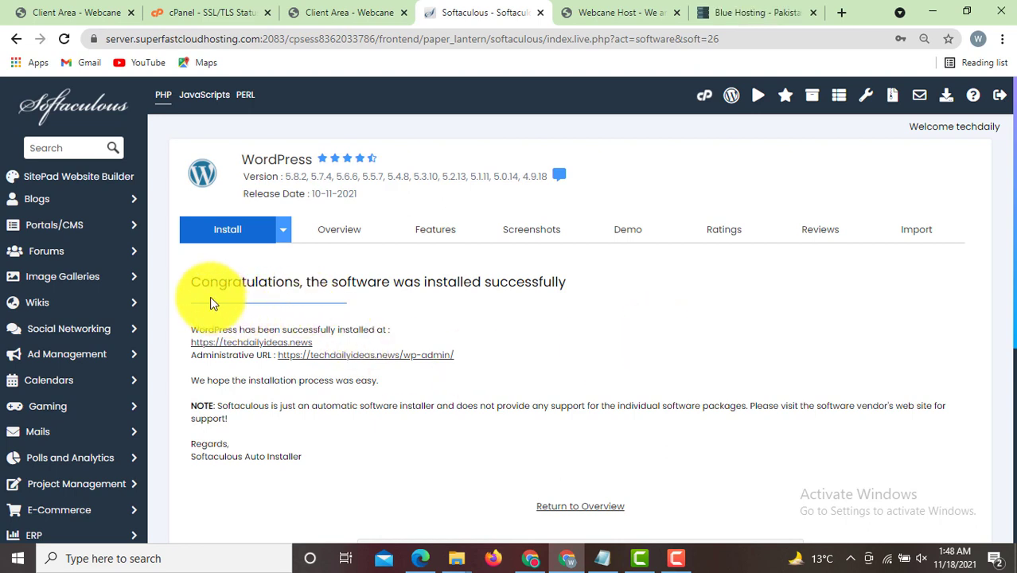
left_click_drag(194, 282, 569, 292)
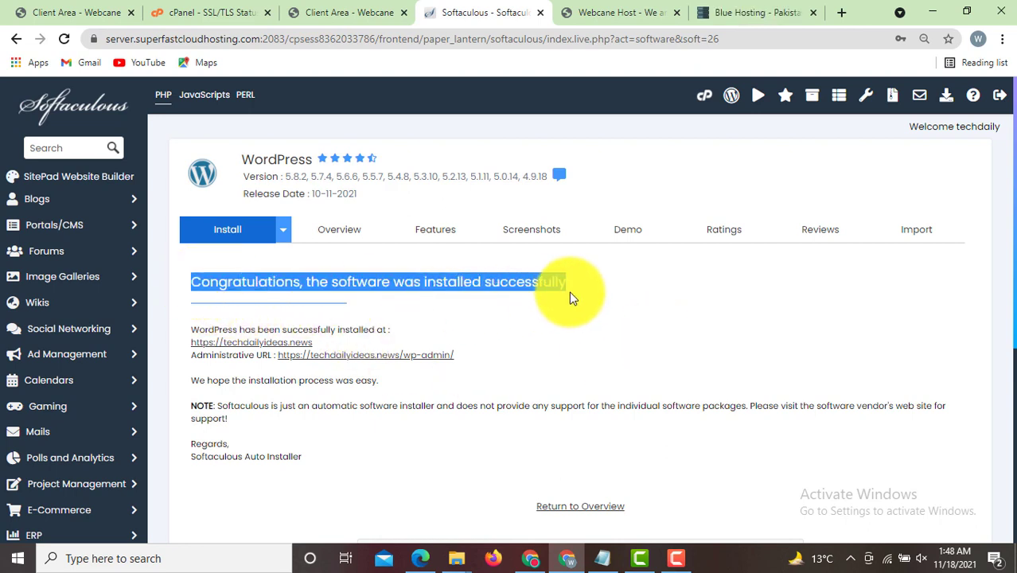
left_click(510, 331)
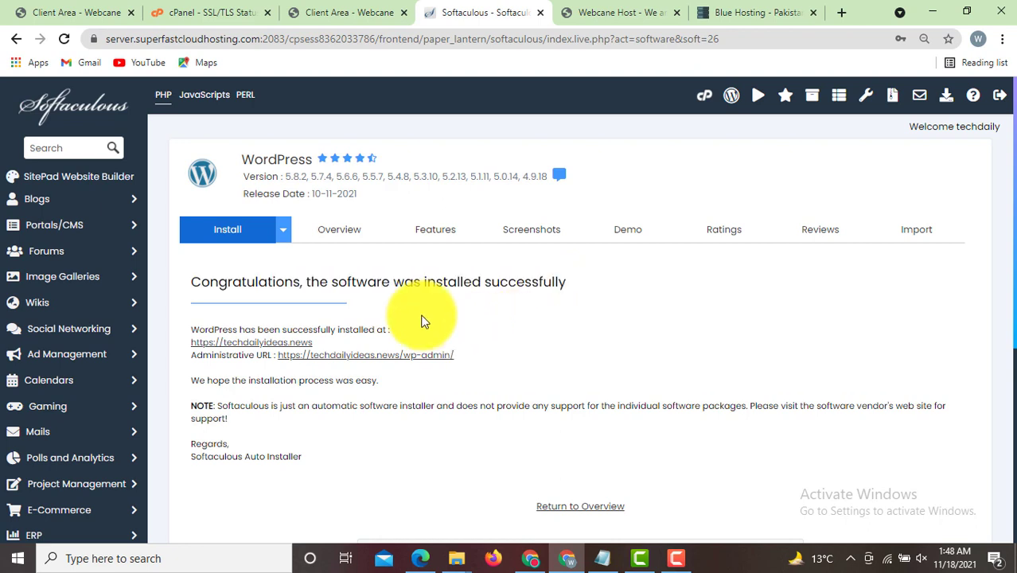
left_click(250, 345)
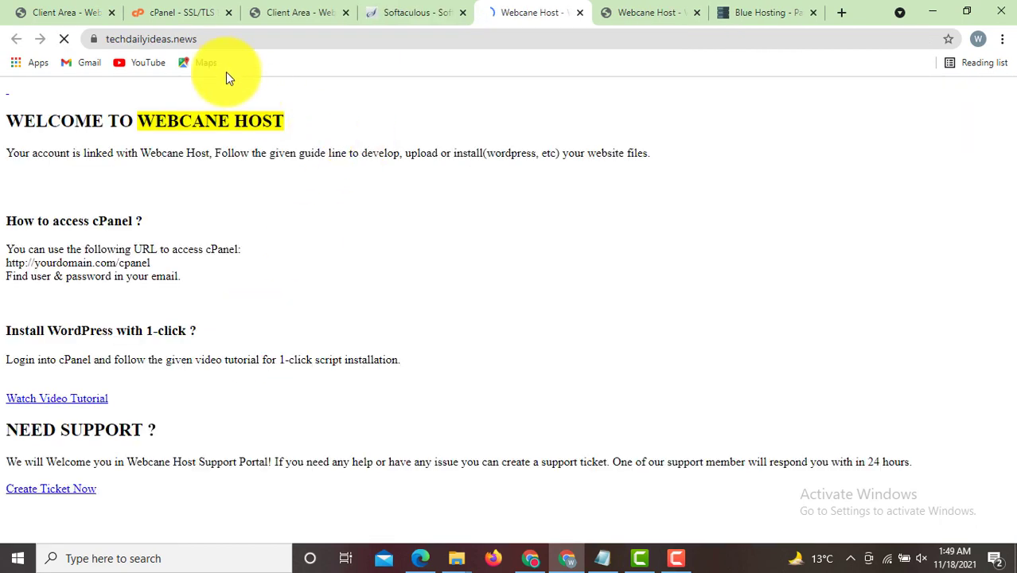
- Reload techdailyideas.news so it shows the WordPress 'My Blog' site with 'Hello world!'
left_click(204, 39)
left_click_drag(205, 39, 70, 38)
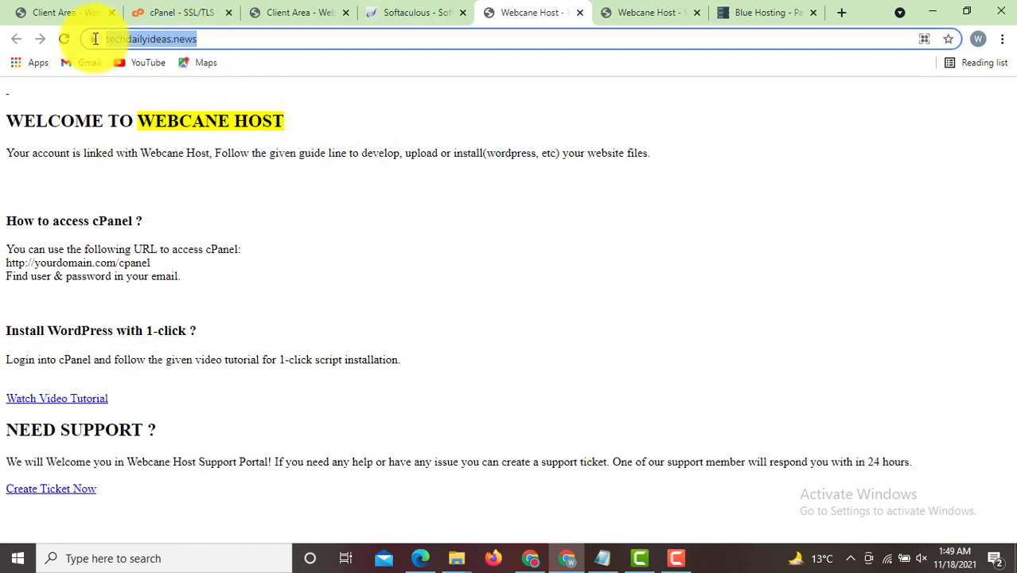
left_click(443, 240)
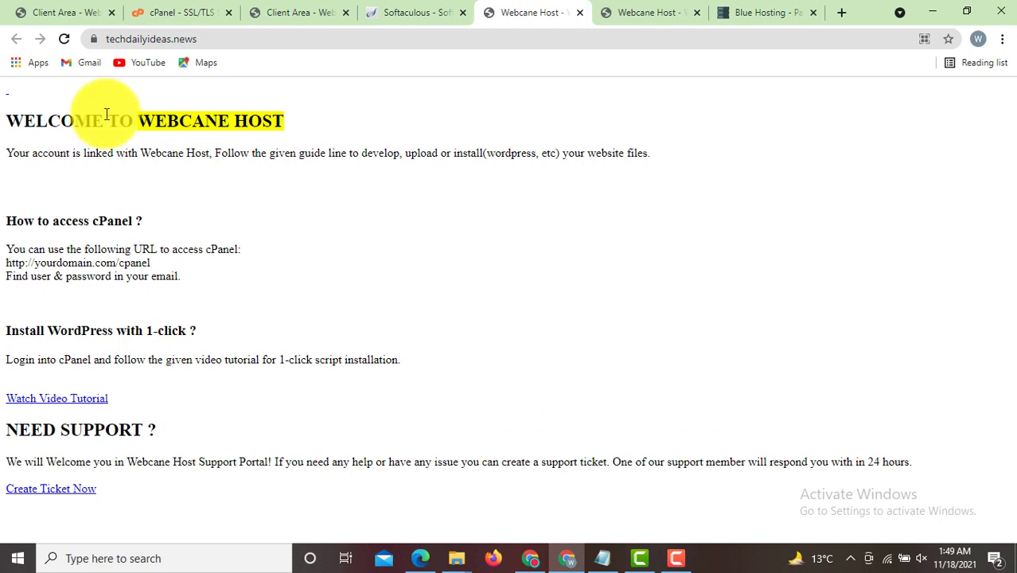
left_click(64, 39)
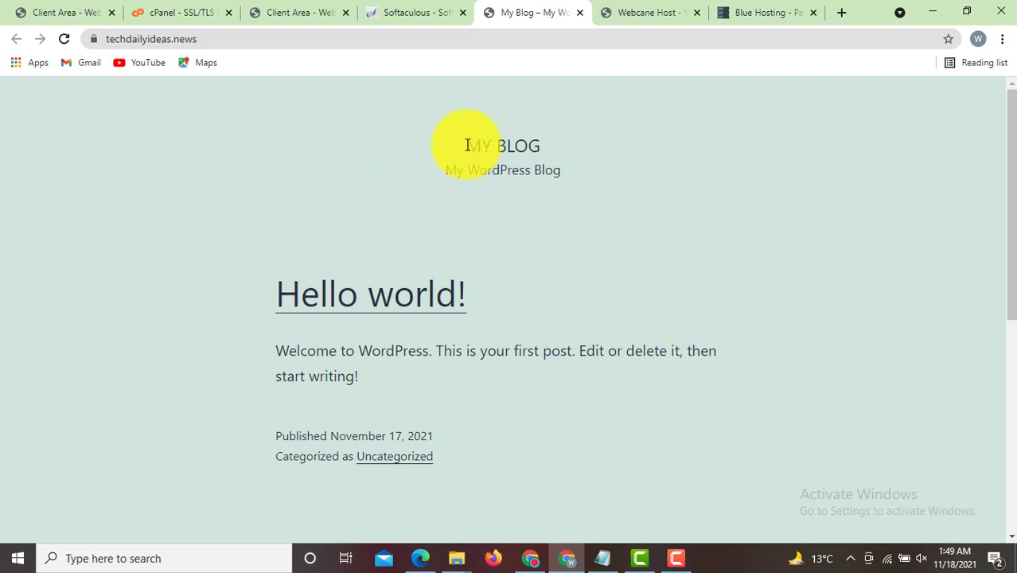
left_click_drag(448, 170, 534, 174)
left_click(686, 233)
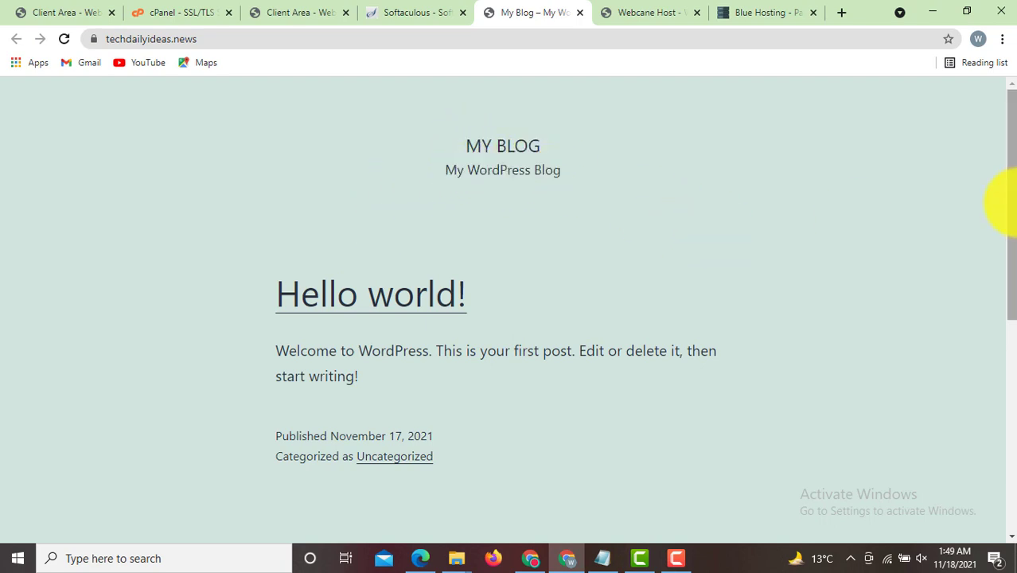
left_click_drag(1014, 273, 964, 12)
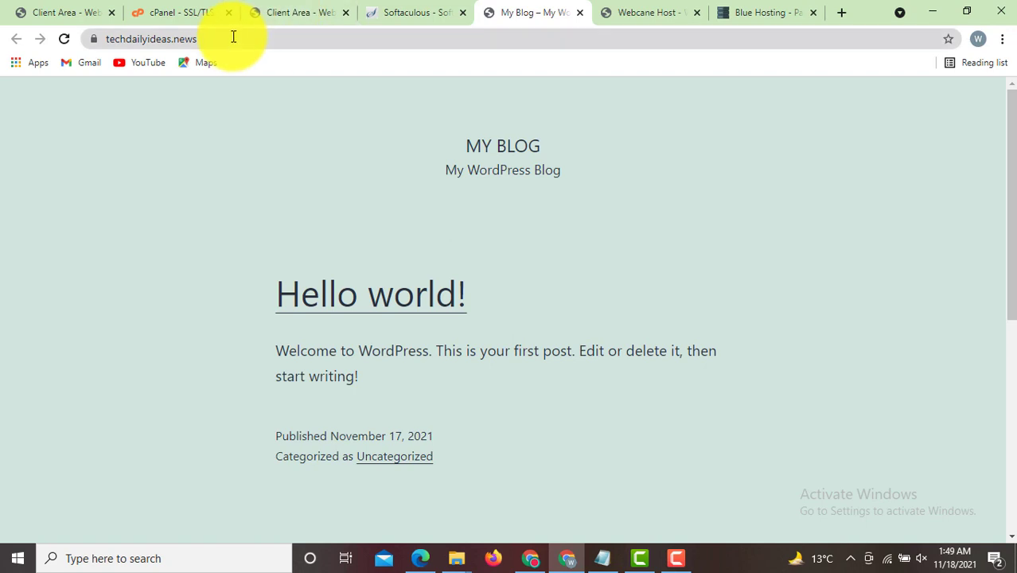
- Switch between the Softaculous install results and the My Blog home page
left_click(102, 36)
left_click(414, 140)
left_click(427, 10)
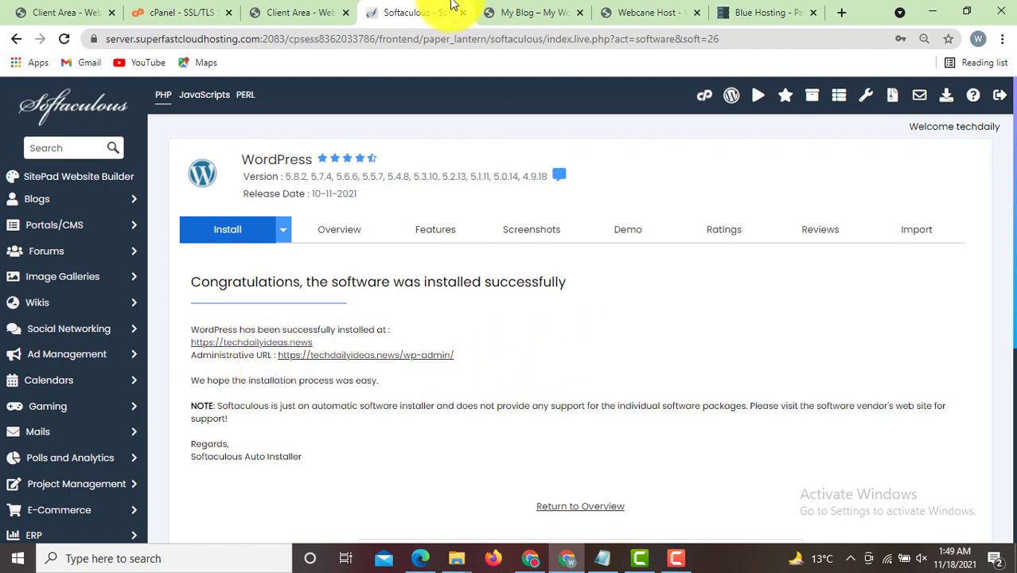
left_click(523, 8)
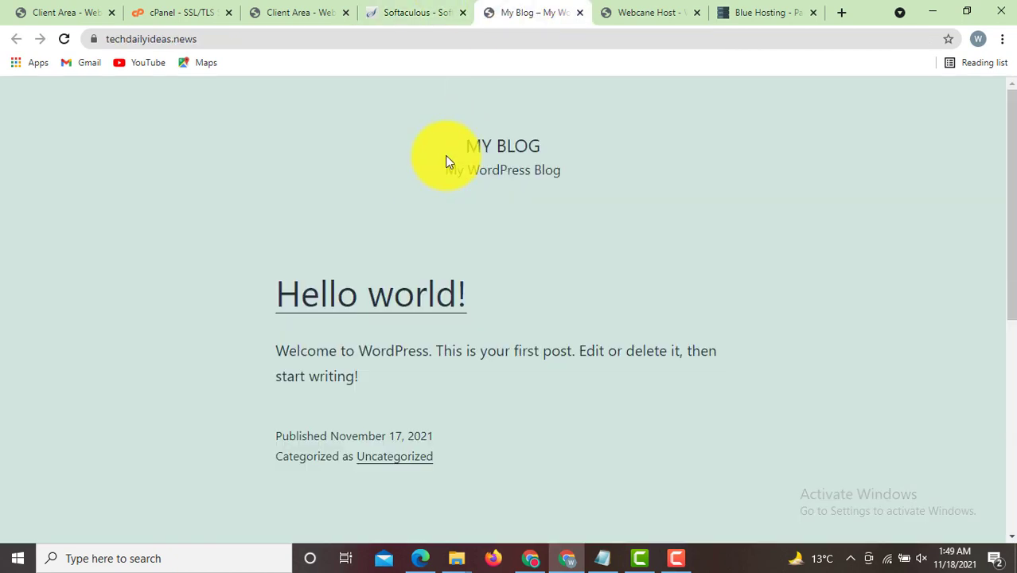
left_click(421, 9)
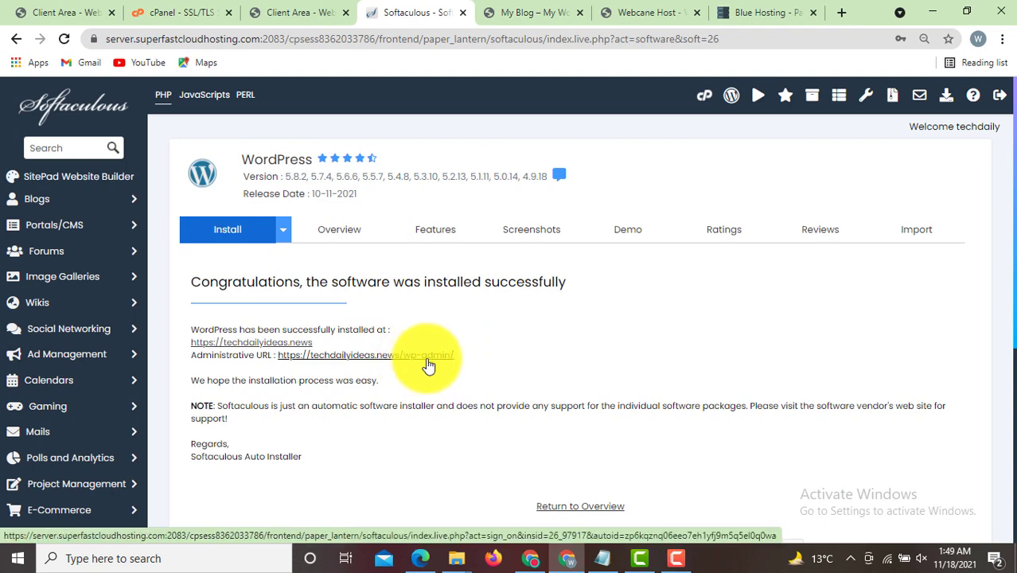
left_click(489, 12)
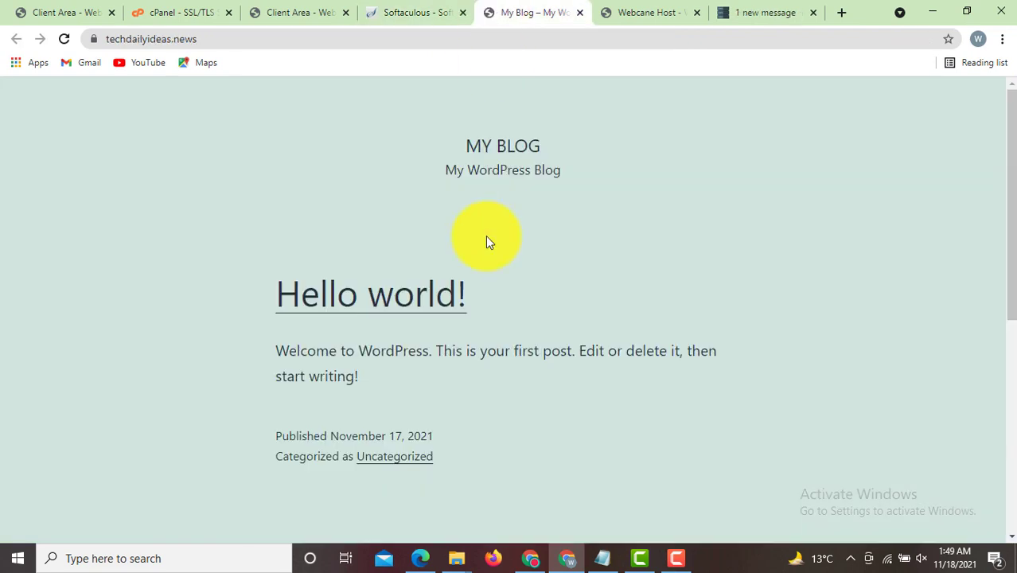
scroll(1000, 336, "down", 4)
scroll(969, 73, "up", 4)
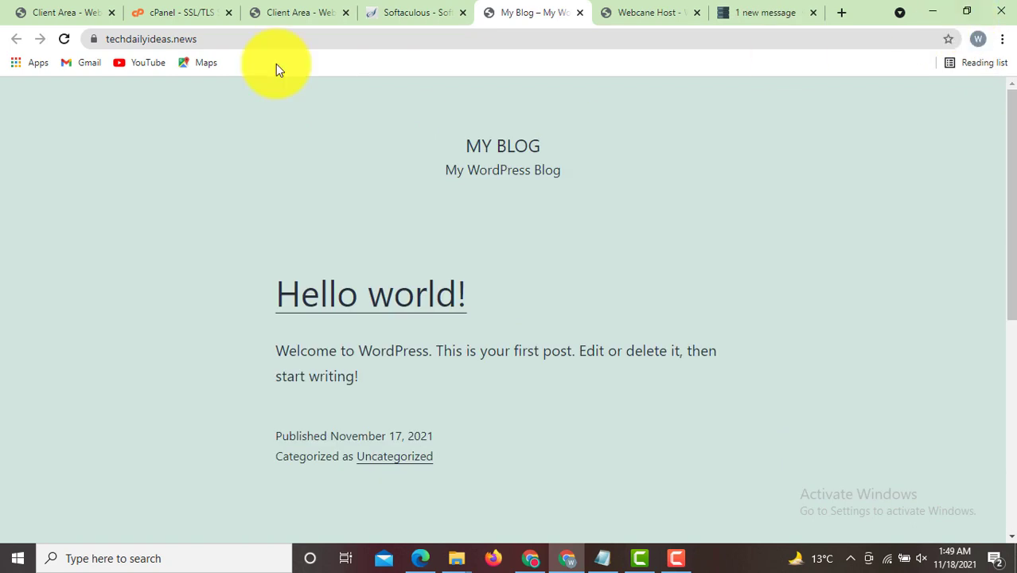
left_click(234, 40)
- Go to techdailyideas.news/wp-admin to reach the WordPress login page
left_click(235, 40)
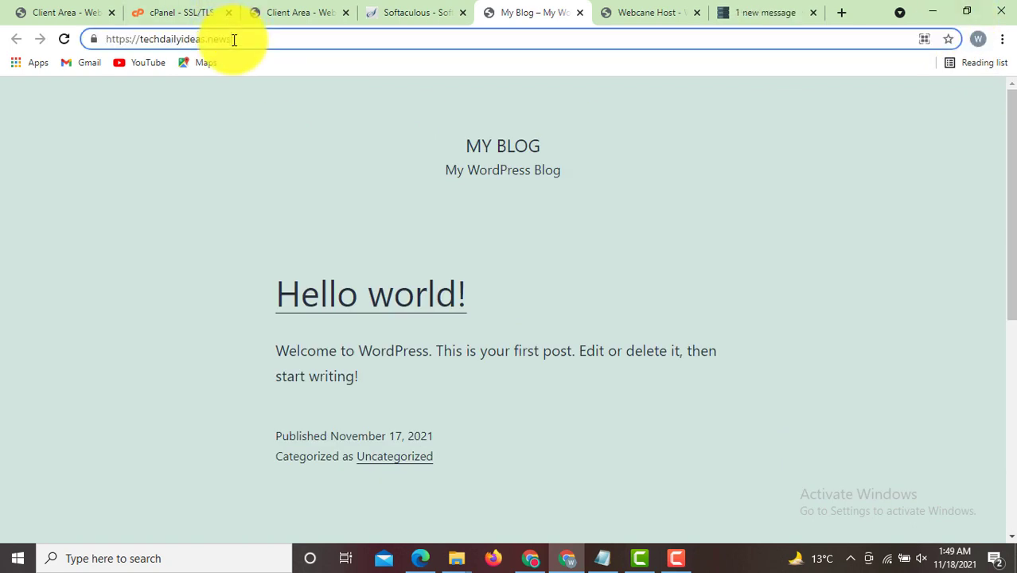
type("/wpadmin")
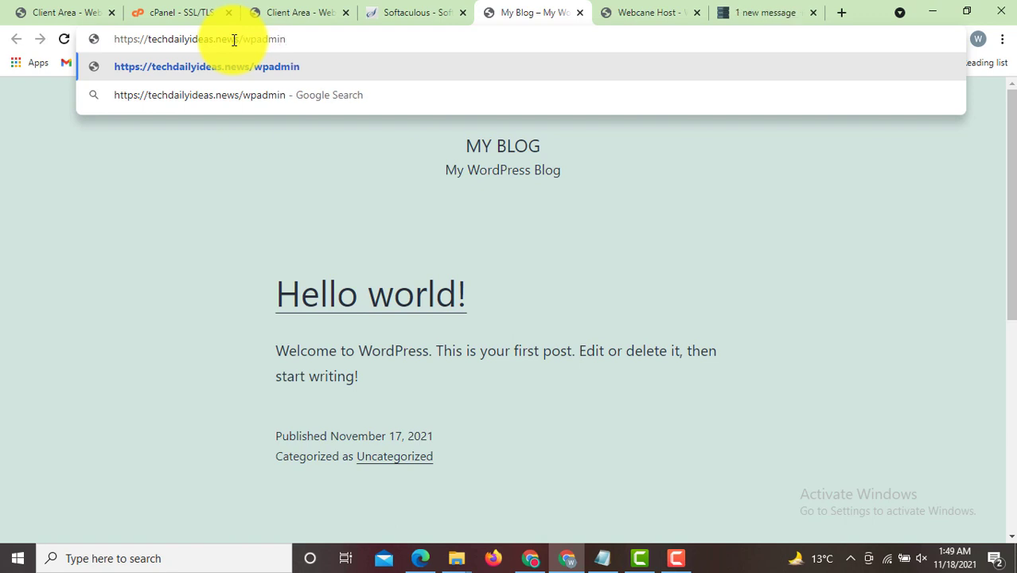
key("BackSpace")
key("BackSpace")
key("BackSpace")
key("BackSpace")
key("BackSpace")
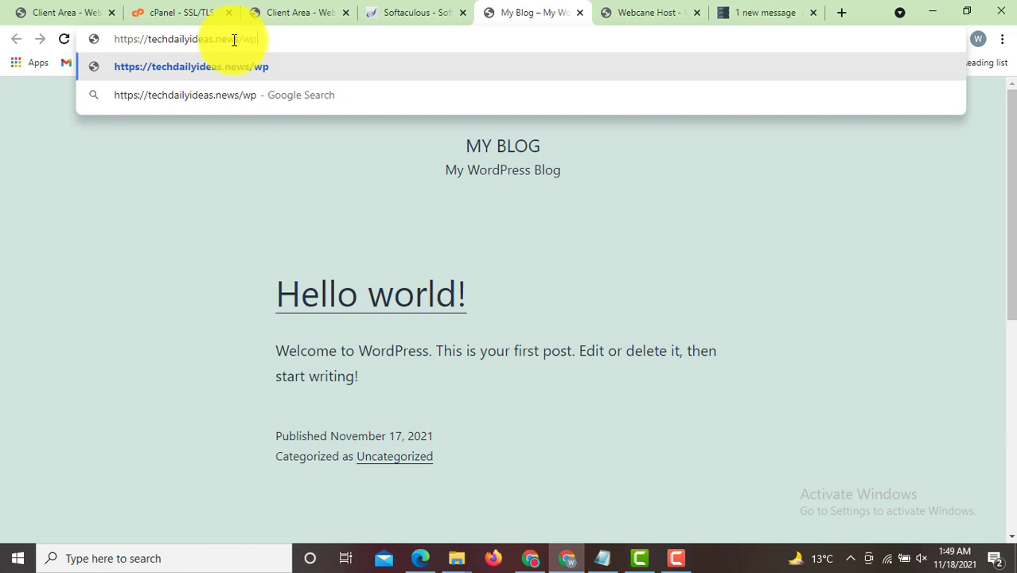
type("-admin")
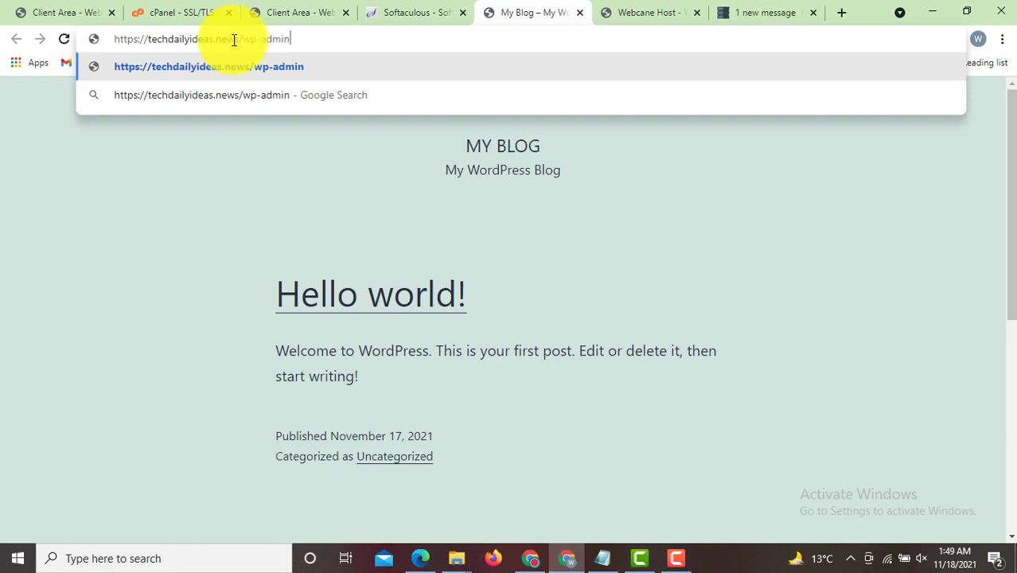
key("Return")
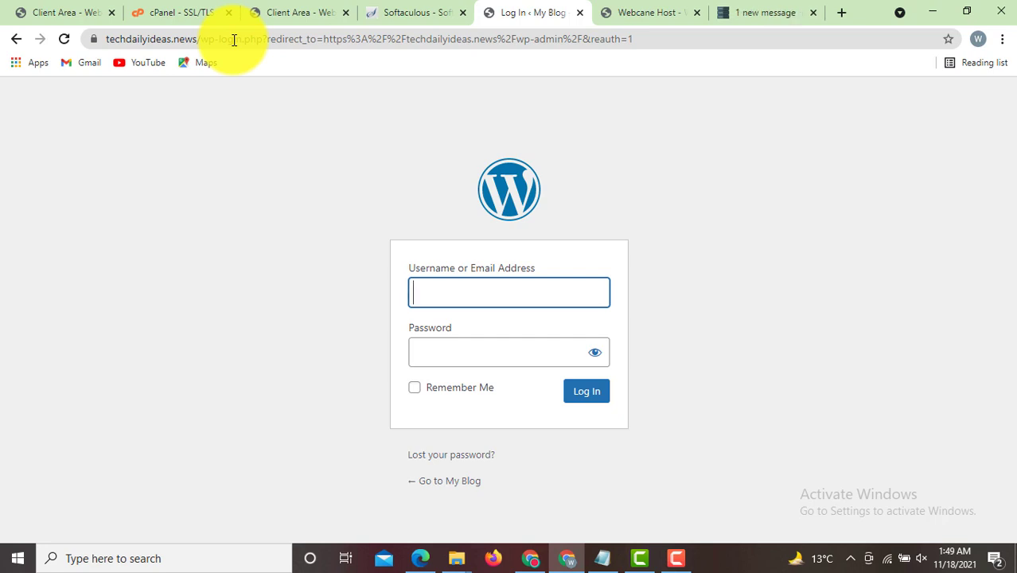
- Log in as admin with the account password and decline Chrome's offer to save it
type("admin")
key("Tab")
type("••••••")
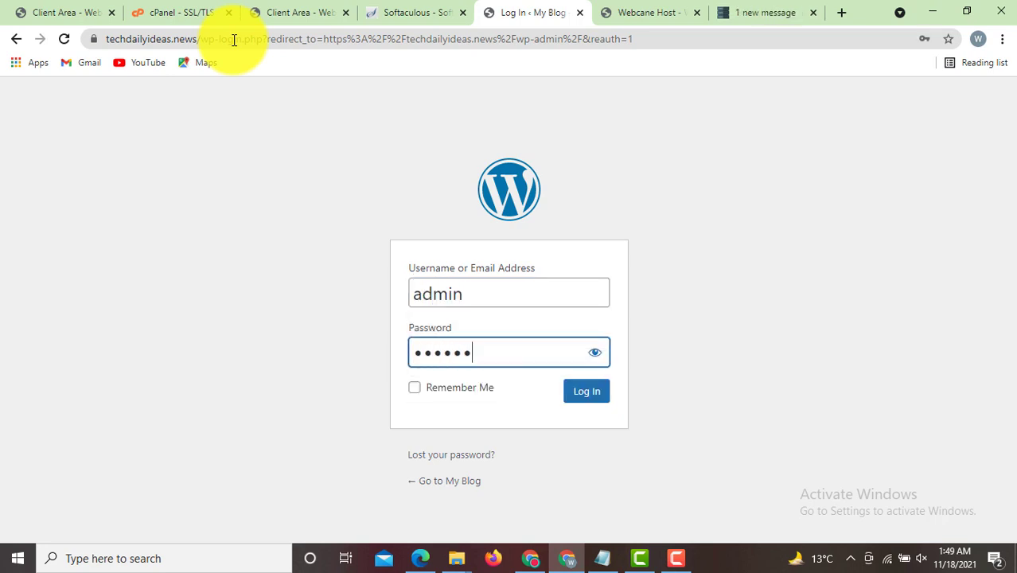
type("•••••")
left_click(597, 390)
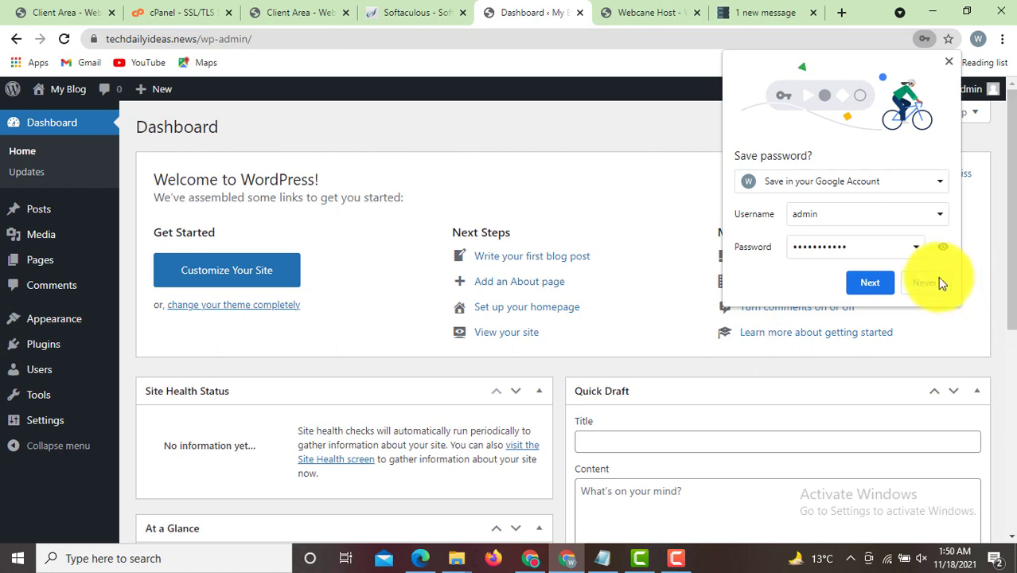
left_click(925, 284)
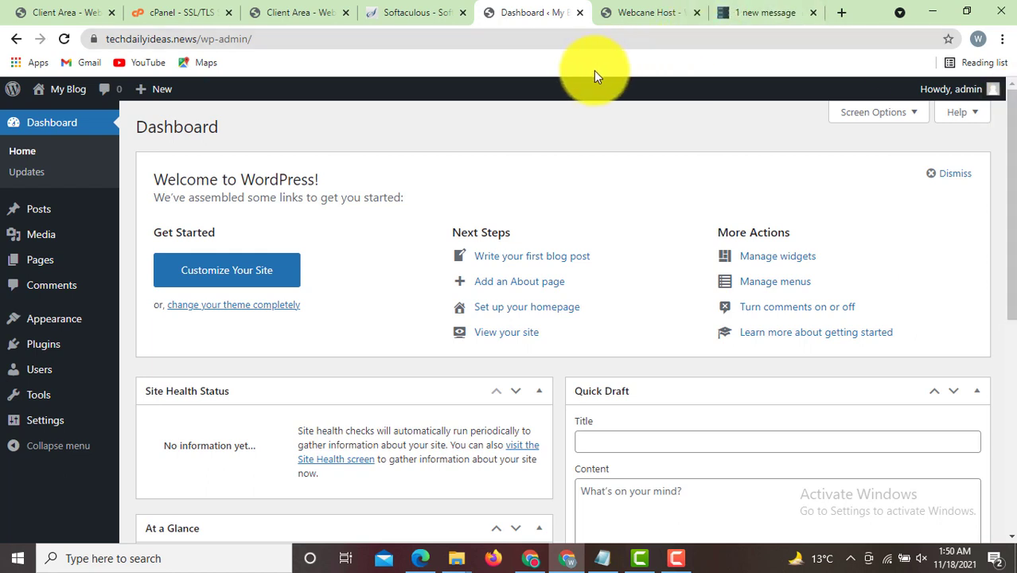
- Open the live site in a new tab via Visit Site and view its front page
mouse_move(64, 96)
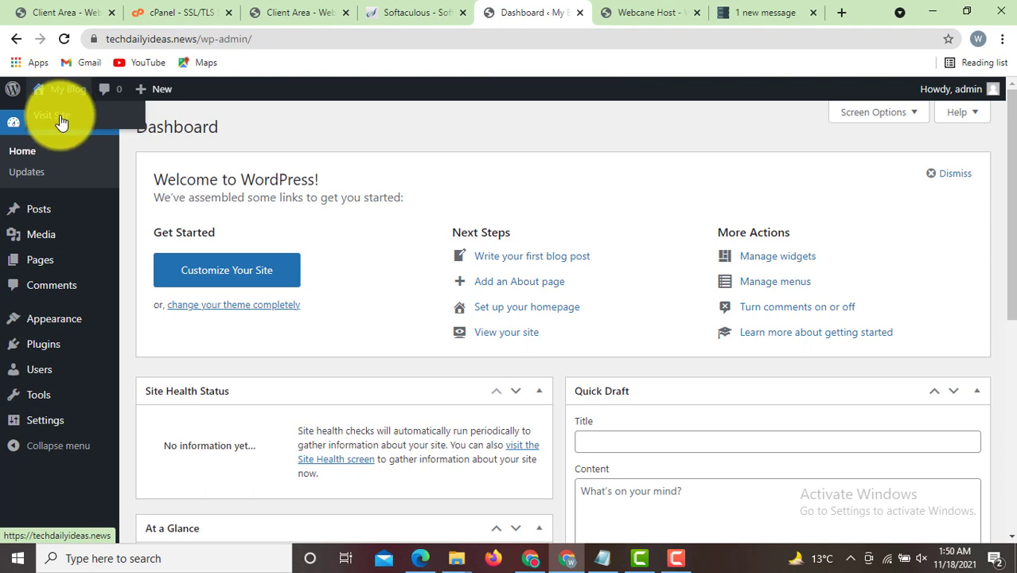
right_click(62, 119)
left_click(83, 127)
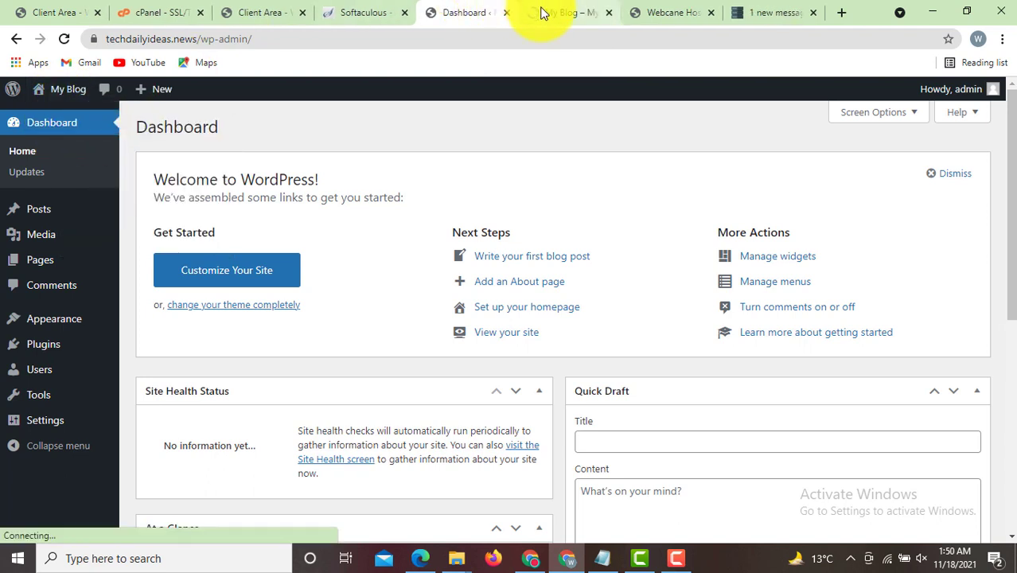
left_click(540, 13)
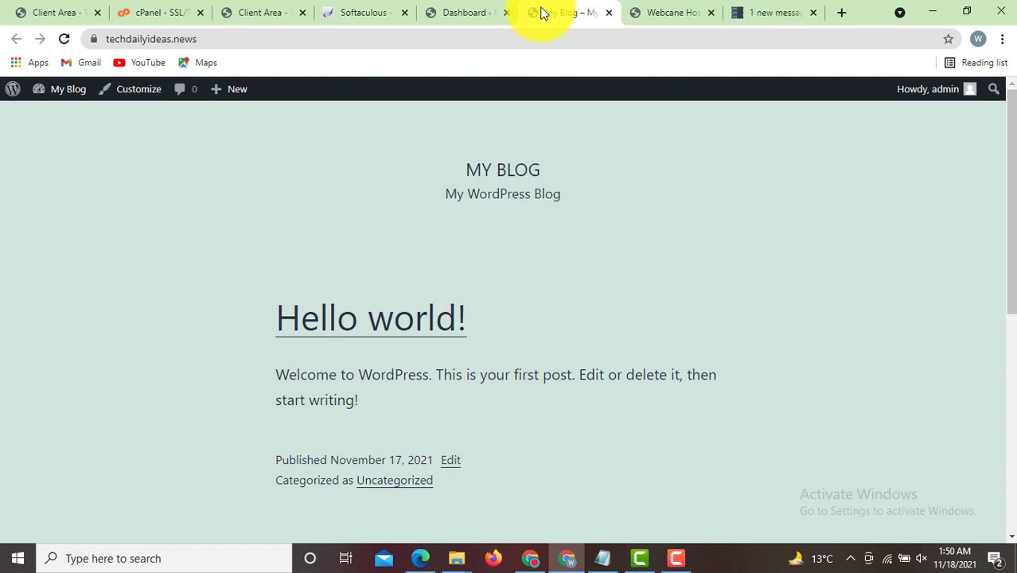
- Back in the Dashboard, go to Appearance > Themes to see the installed themes
left_click(484, 6)
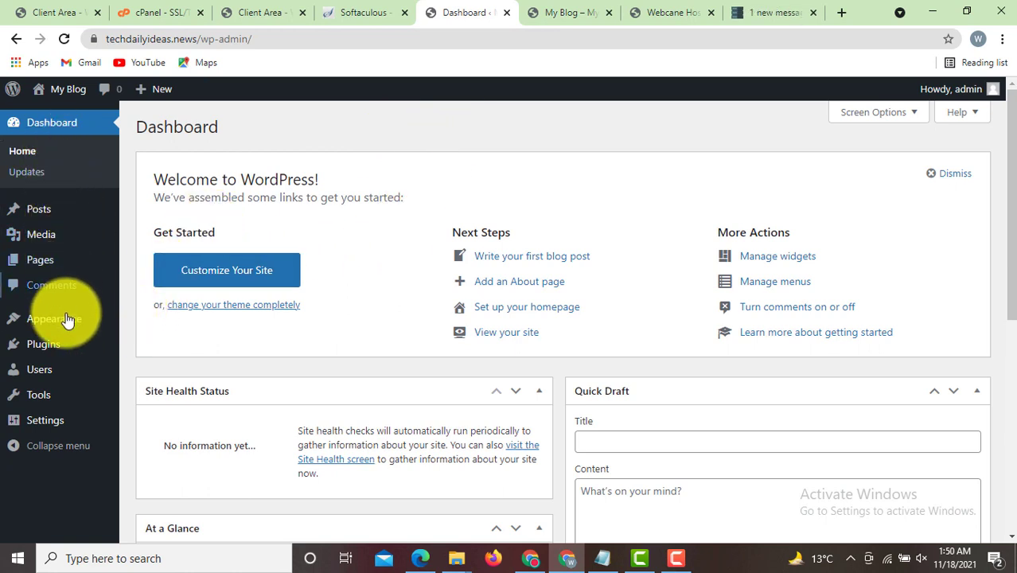
mouse_move(67, 319)
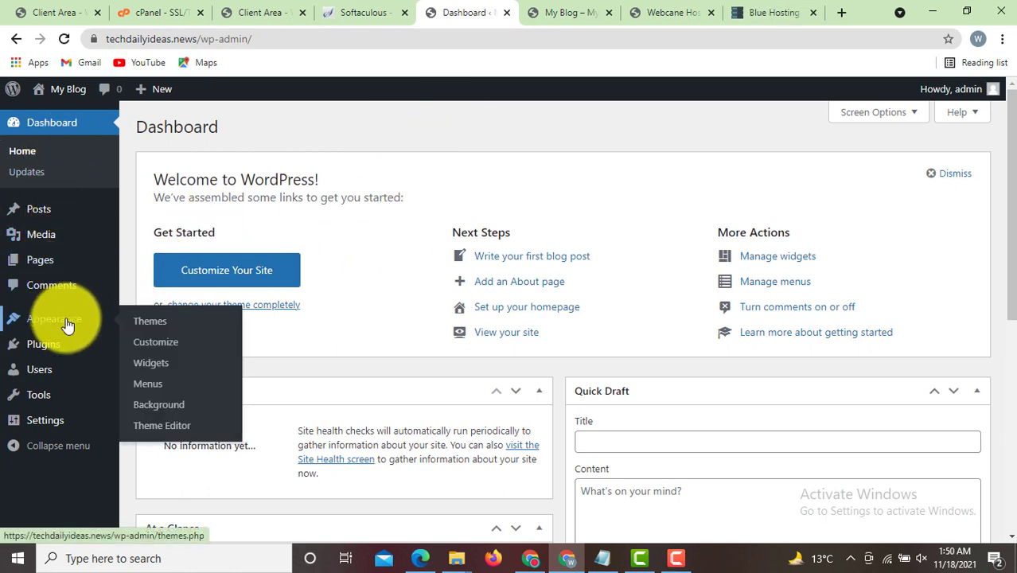
left_click(153, 326)
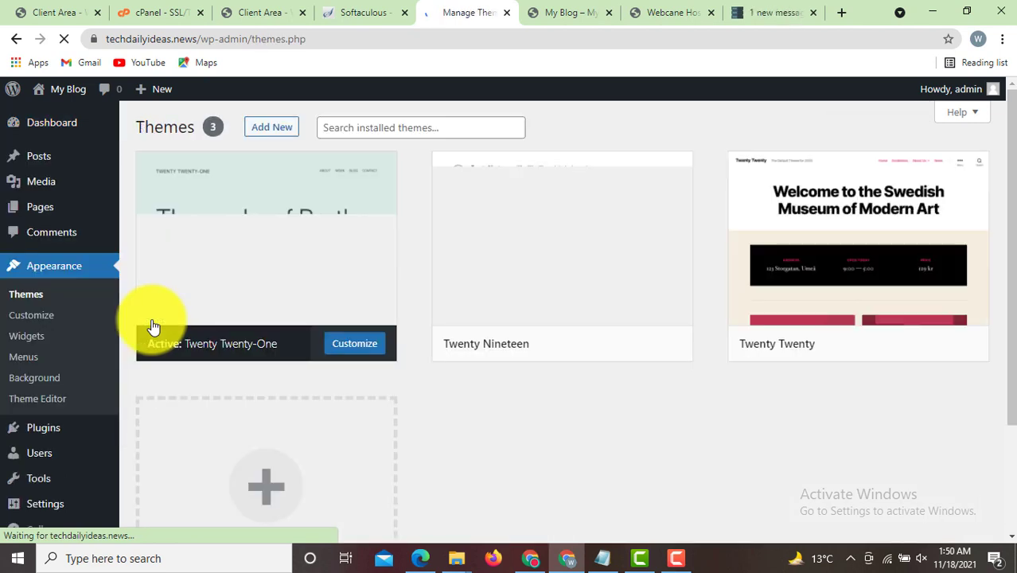
- Find News Way among the popular themes under Add New and install it
left_click(271, 128)
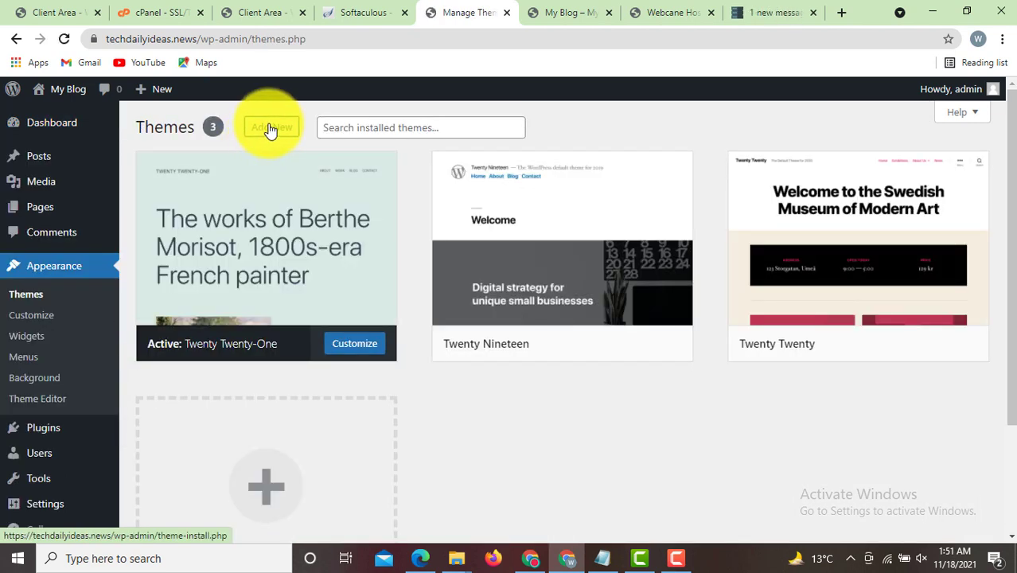
left_click_drag(1009, 159, 1008, 373)
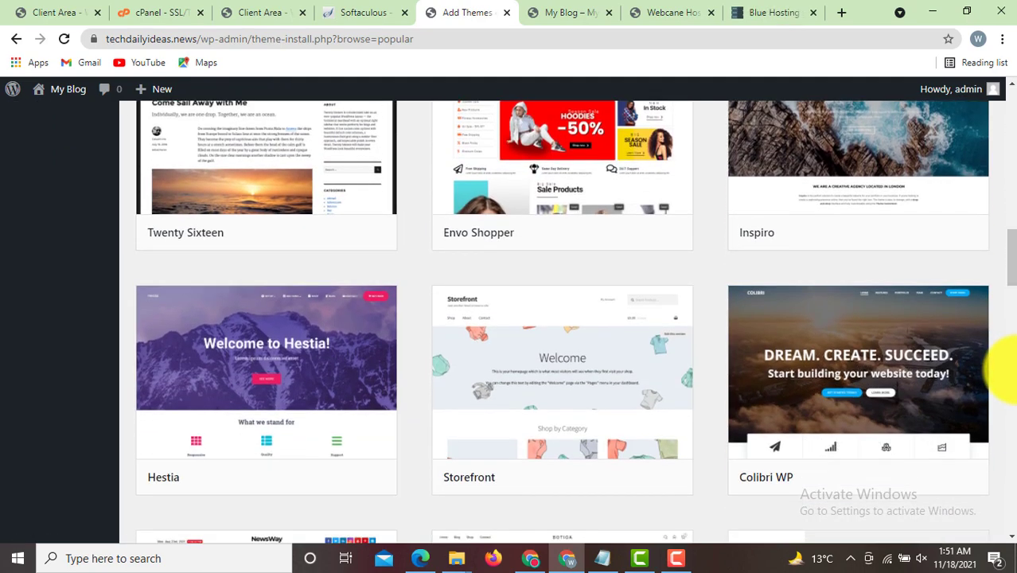
scroll(409, 255, "down", 5)
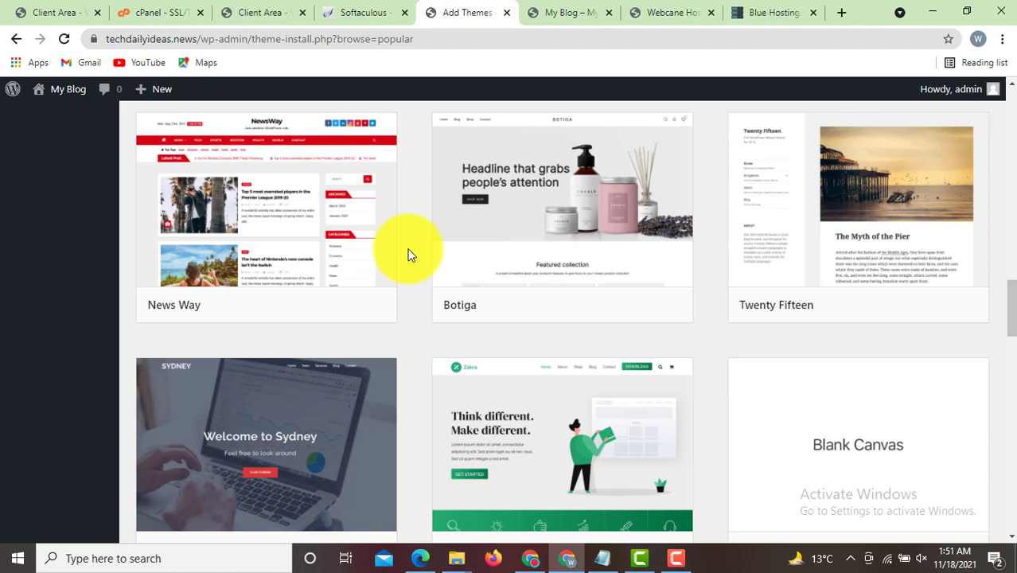
mouse_move(1008, 309)
left_mouse_down()
mouse_move(1011, 213)
mouse_move(1011, 304)
left_mouse_up()
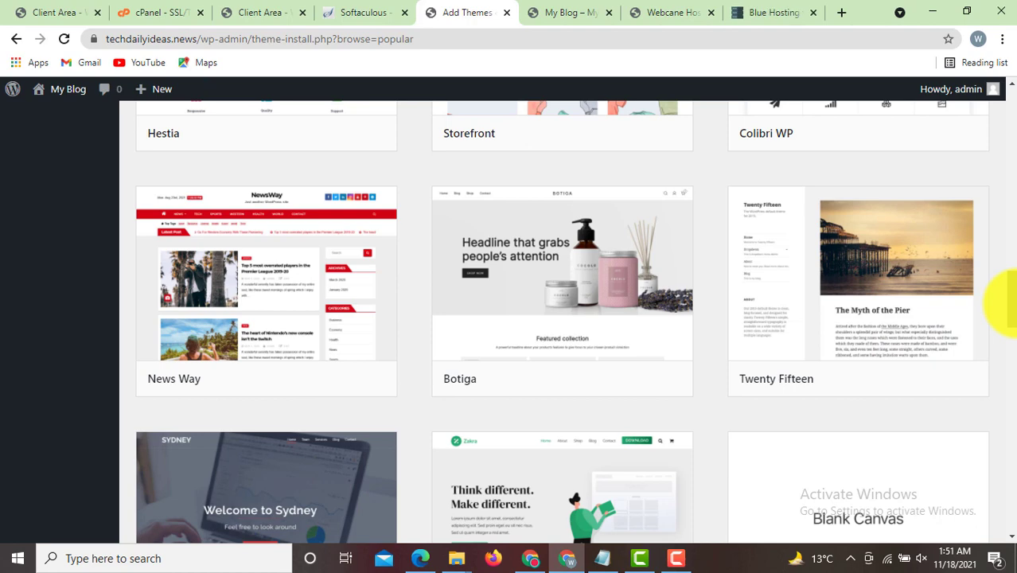
mouse_move(280, 341)
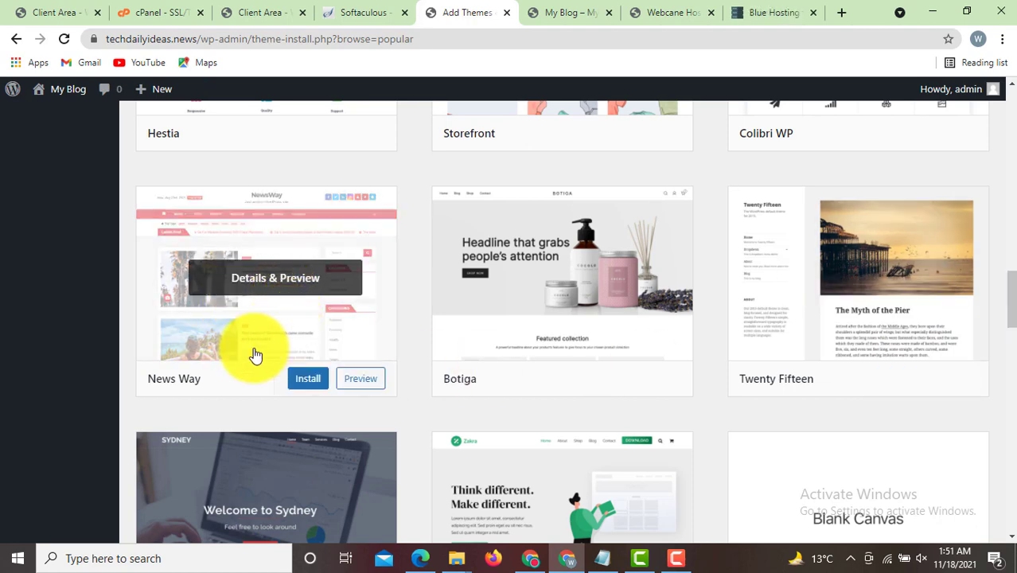
left_click(308, 379)
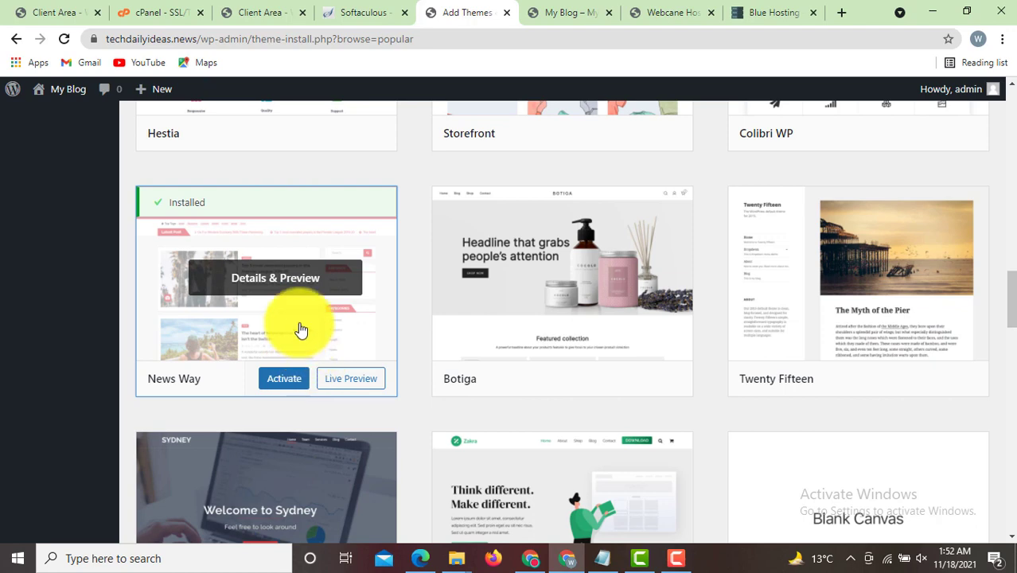
- Activate News Way and open its 'Get started with Newsup' welcome page
left_click(288, 381)
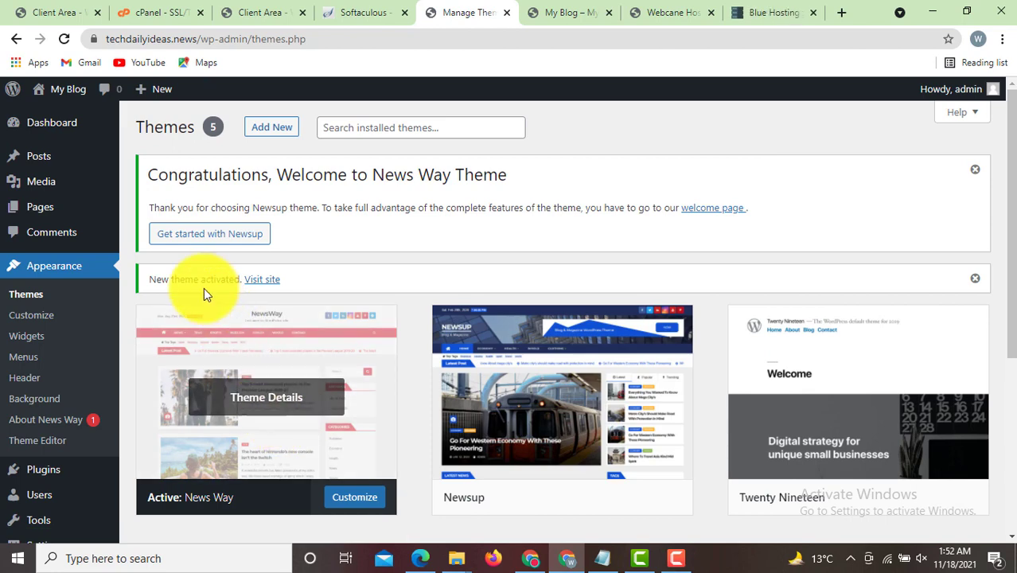
left_click_drag(149, 174, 272, 182)
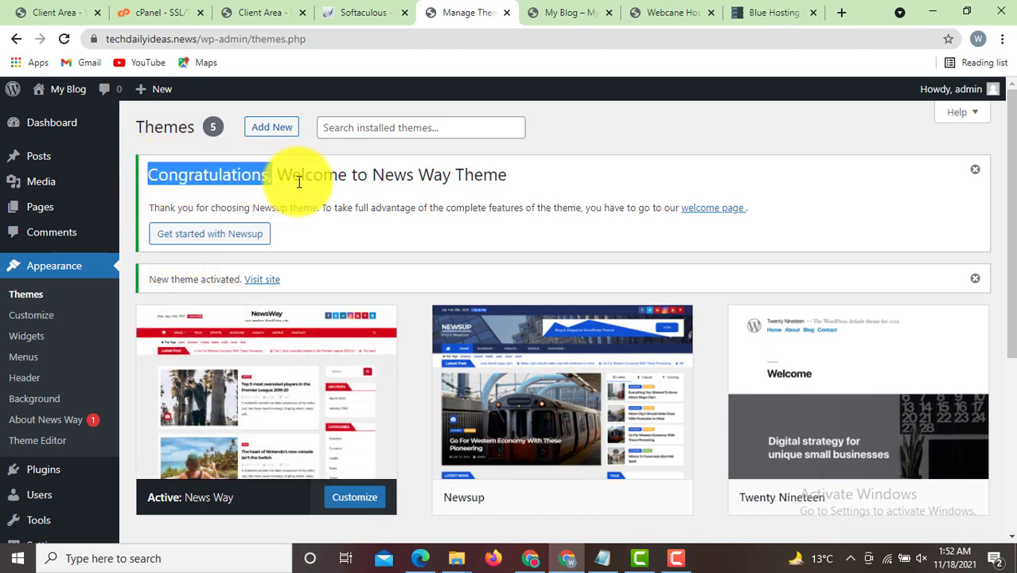
left_click(470, 183)
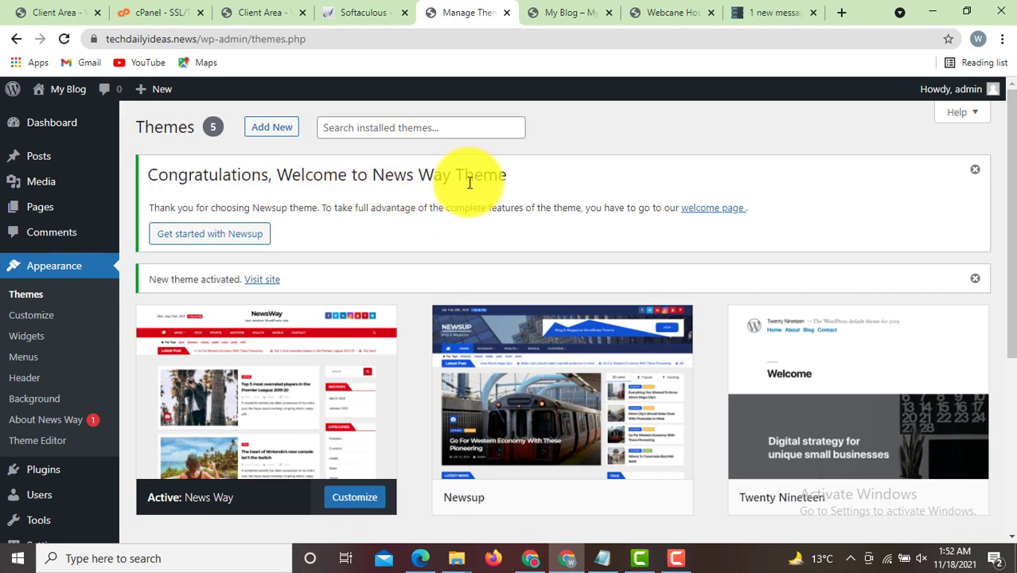
left_click(235, 241)
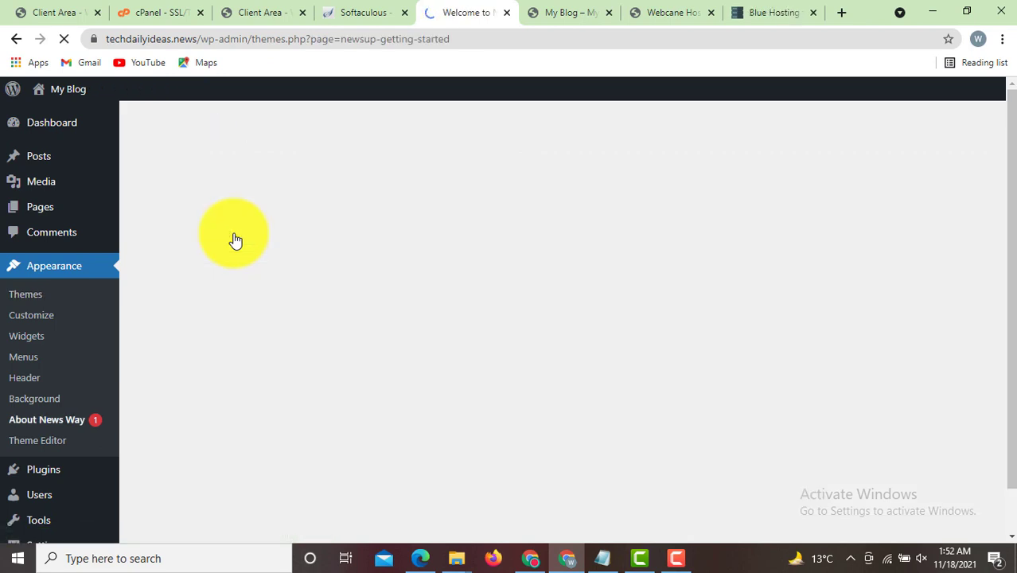
scroll(319, 302, "down", 2)
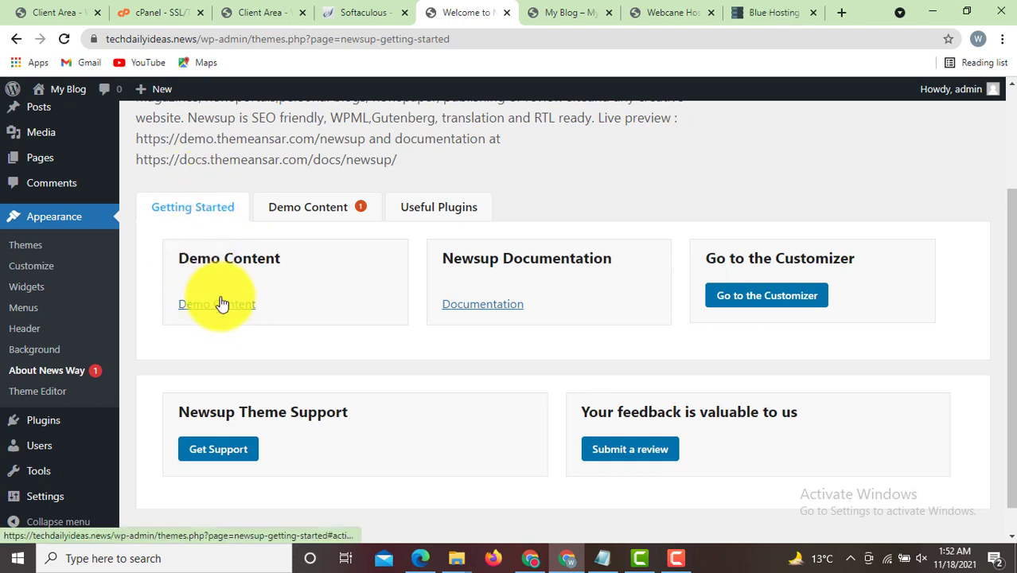
- From Demo Content, install and activate Ansar Demo Import, then open the demo importer
left_click(228, 312)
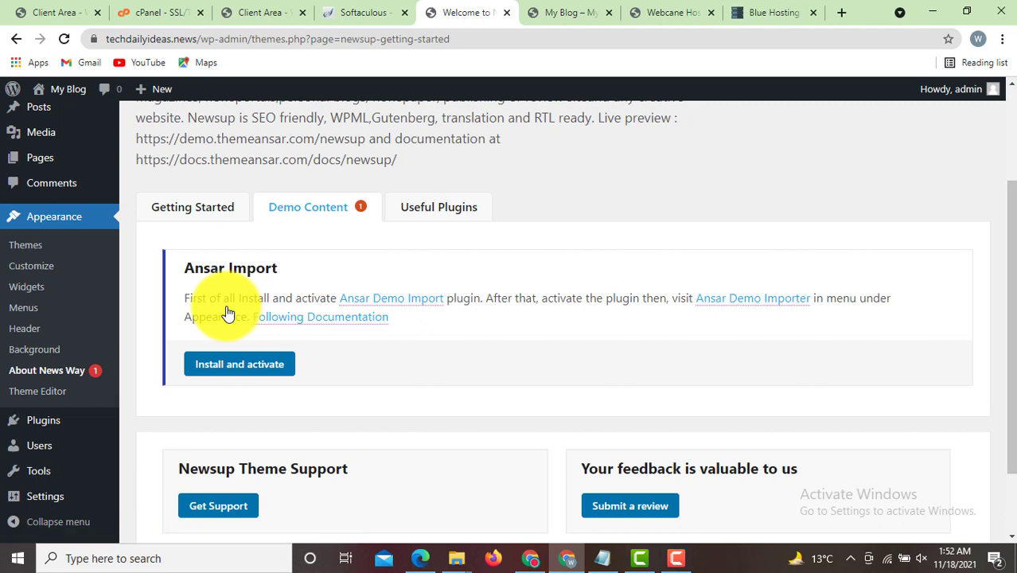
left_click(240, 374)
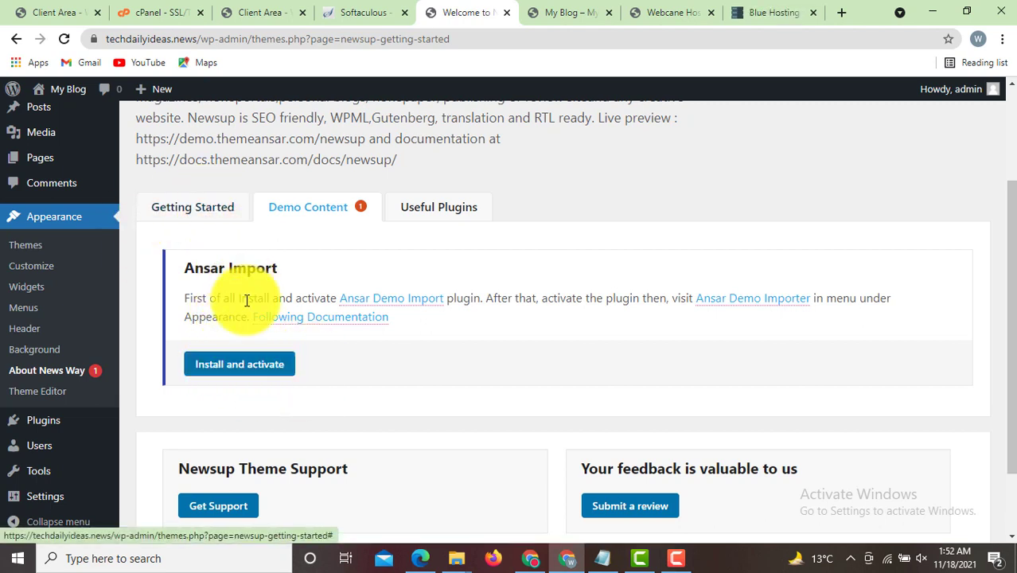
left_click(243, 370)
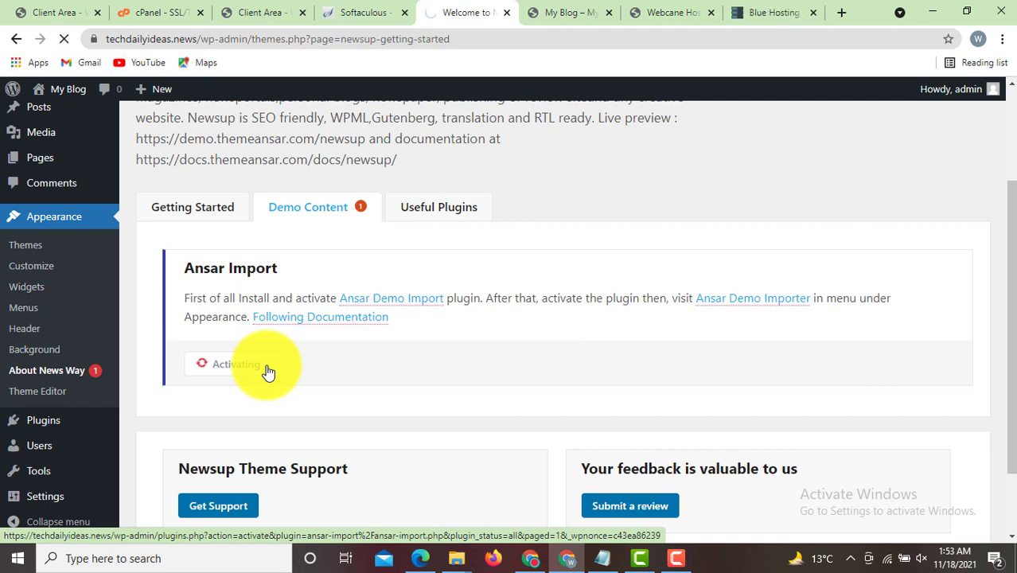
left_click(325, 214)
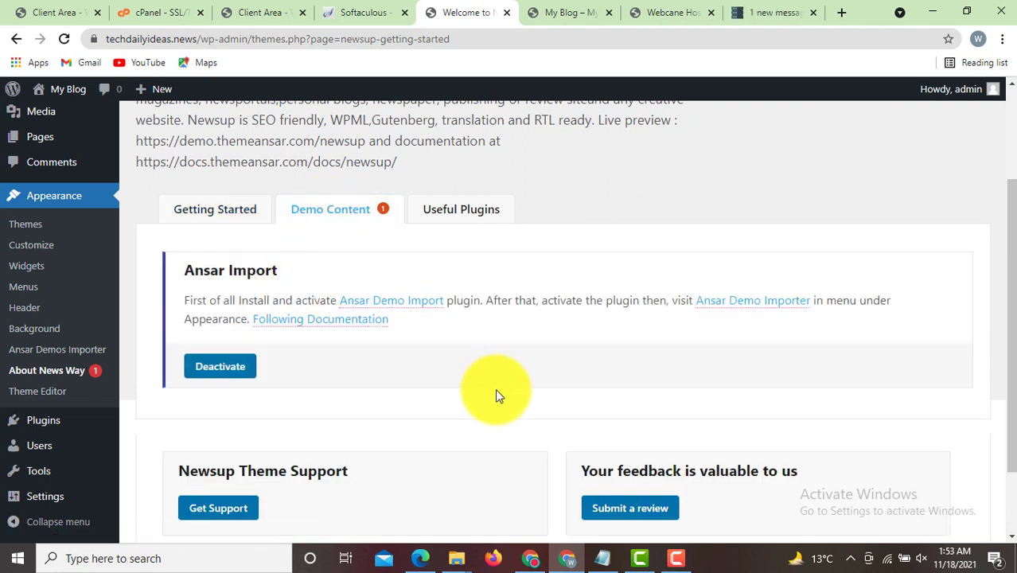
left_click(760, 309)
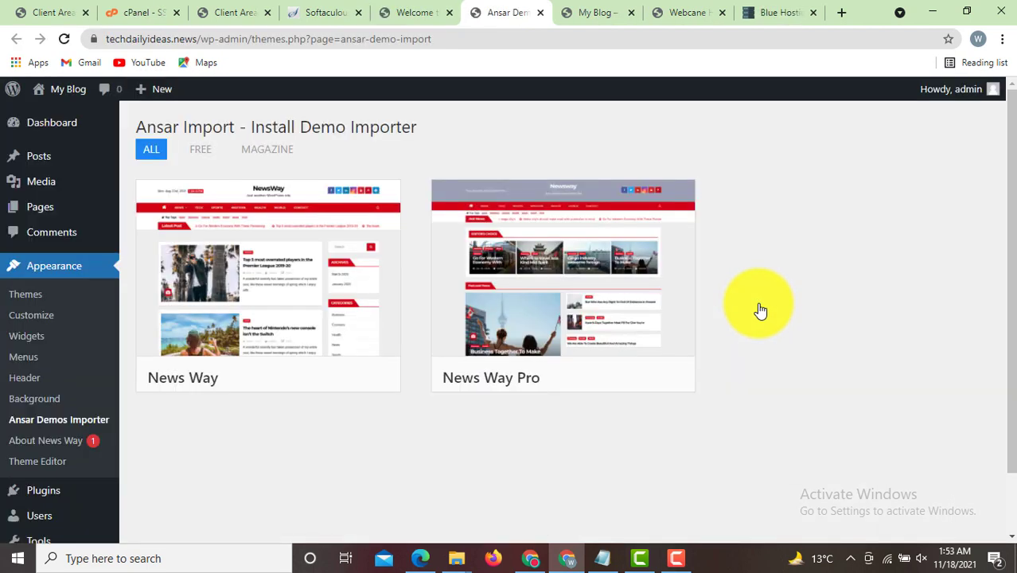
- Import the News Way demo content and confirm the import
mouse_move(520, 315)
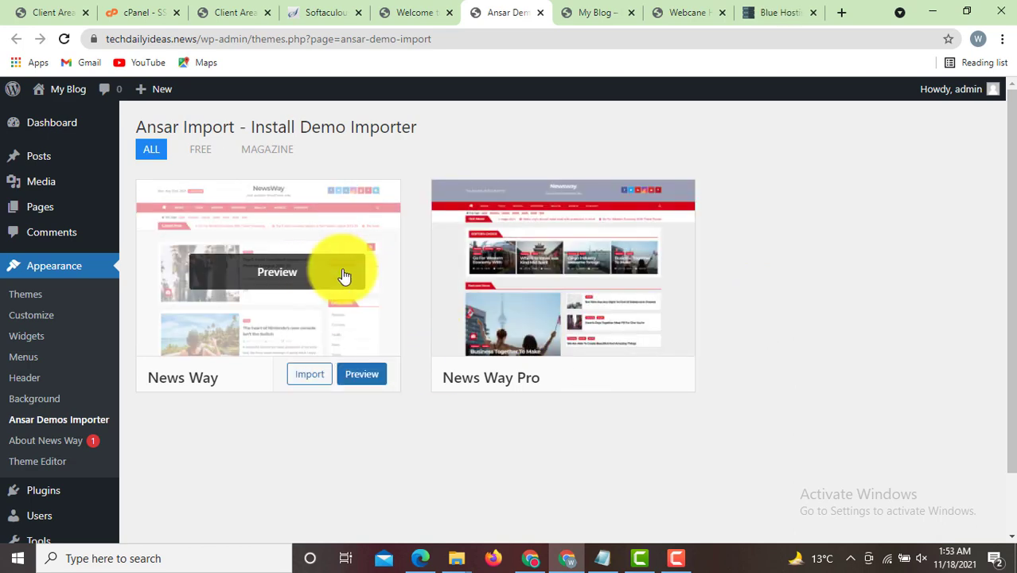
mouse_move(295, 291)
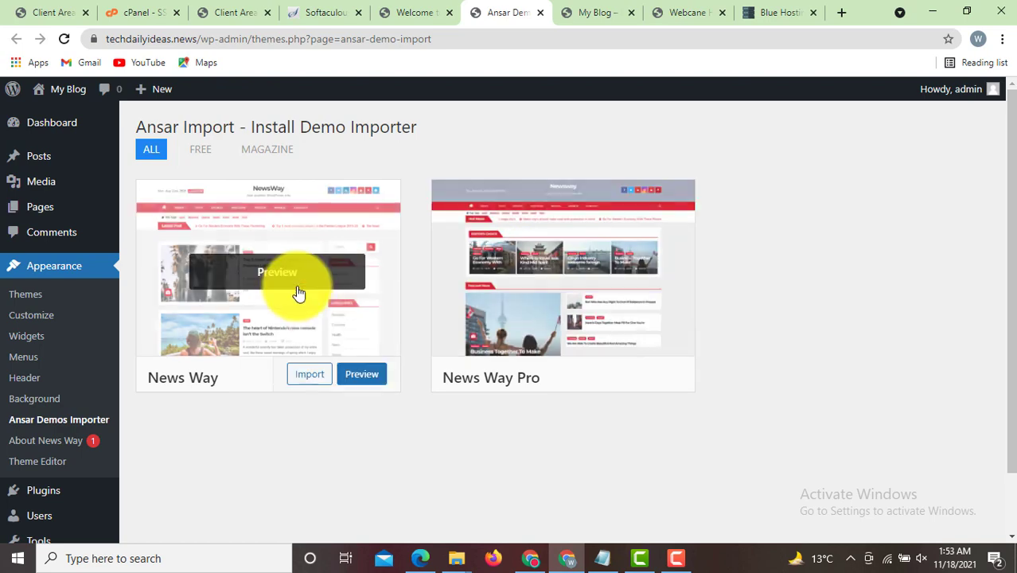
left_click(311, 376)
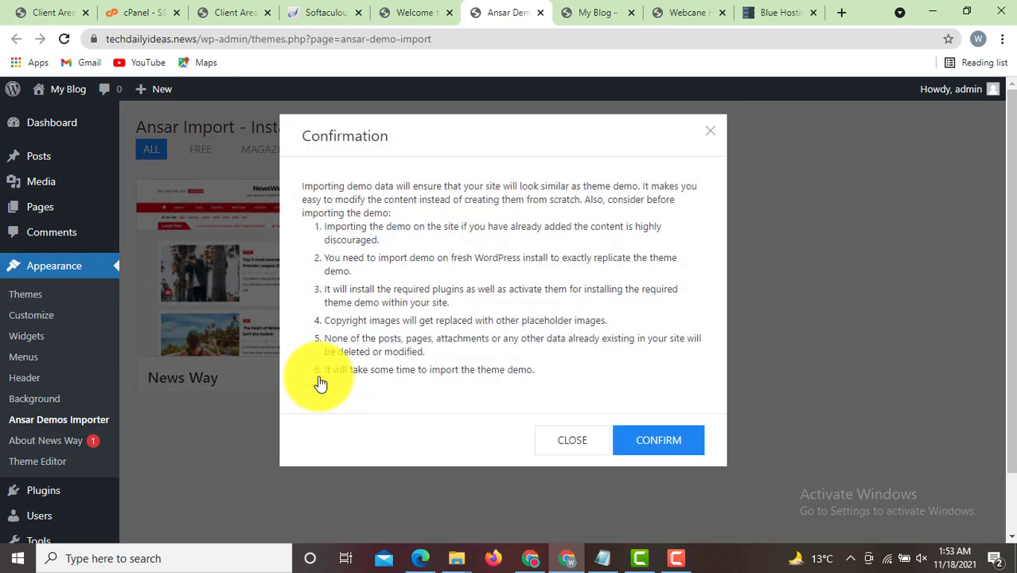
left_click(659, 446)
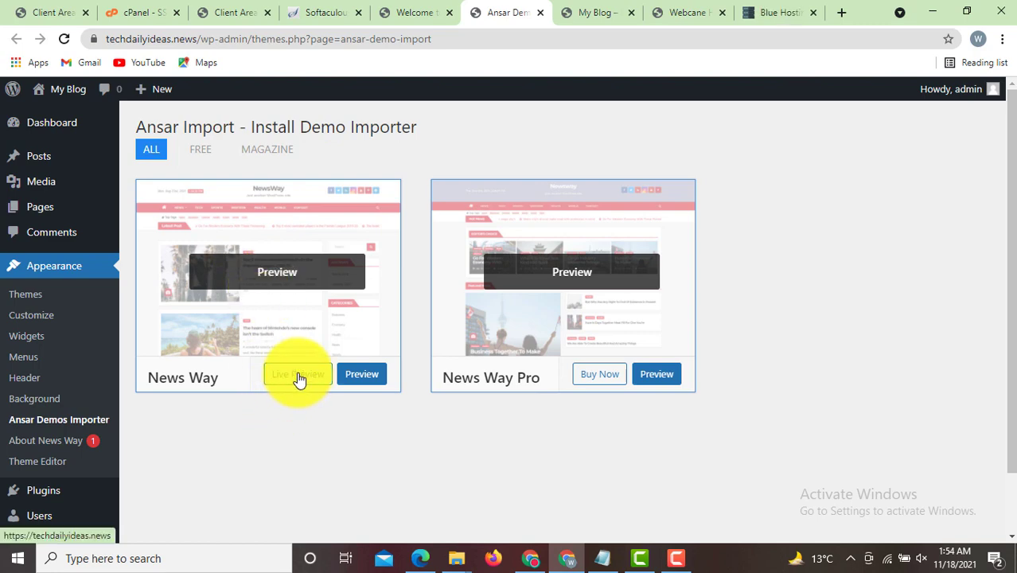
- Bring up the My Blog front page and scroll through its new News Way layout with Featured News
left_click(596, 13)
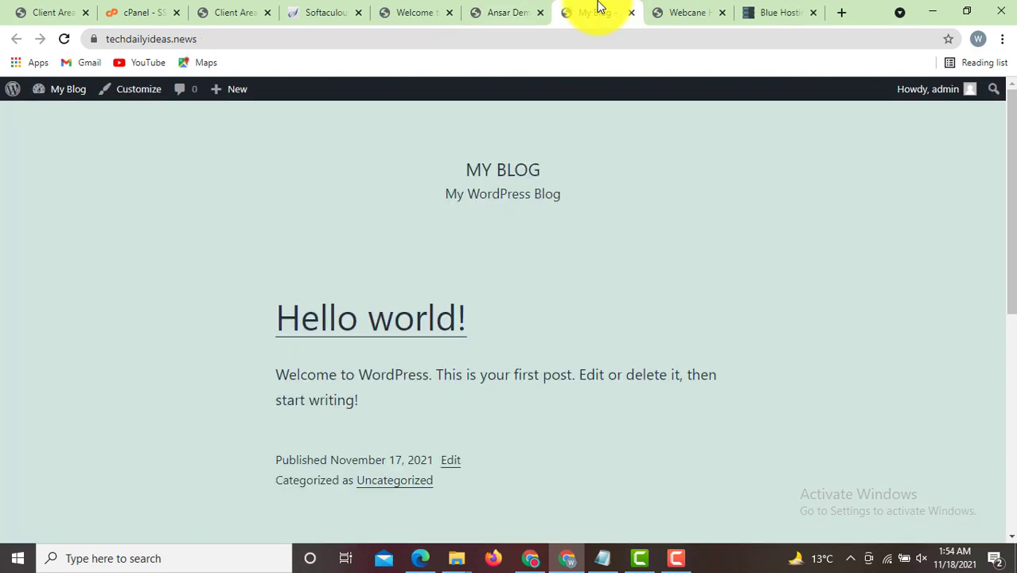
left_click_drag(226, 37, 66, 31)
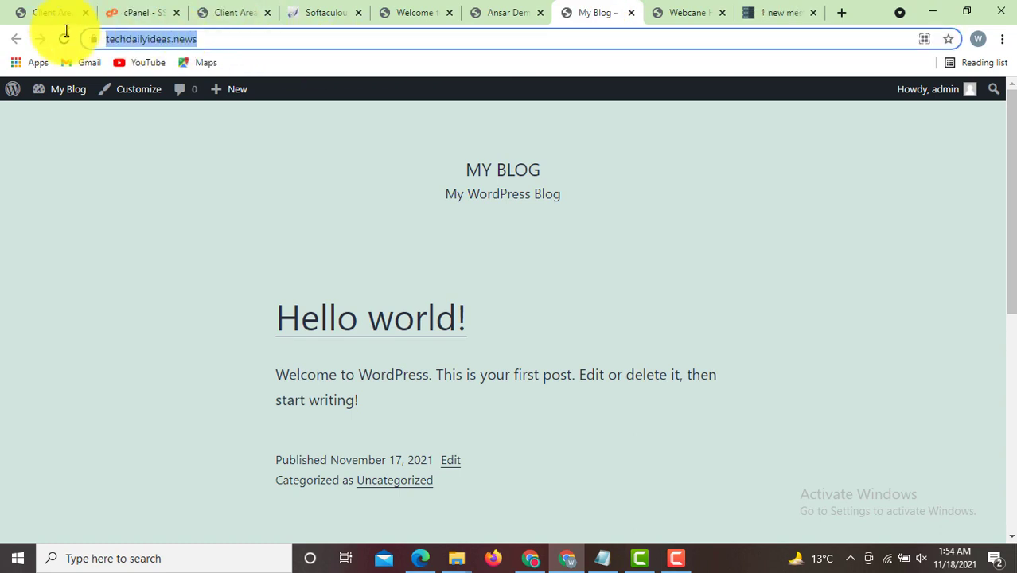
left_click(315, 264)
left_click_drag(1007, 191, 1005, 76)
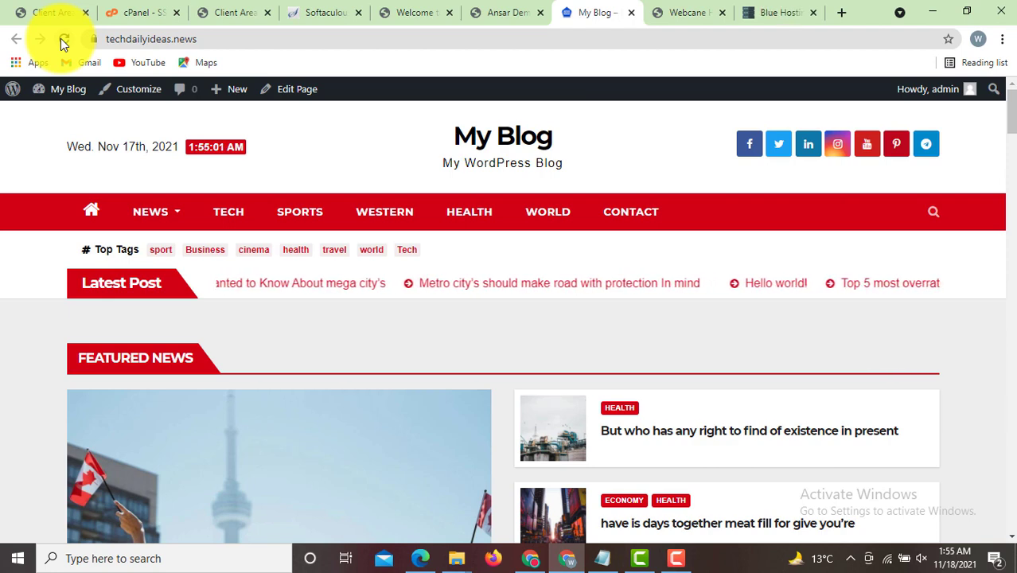
- Scroll the News Way homepage and browse the Tech and Health category pages
mouse_move(1011, 126)
left_mouse_down()
mouse_move(1005, 387)
mouse_move(1011, 104)
left_mouse_up()
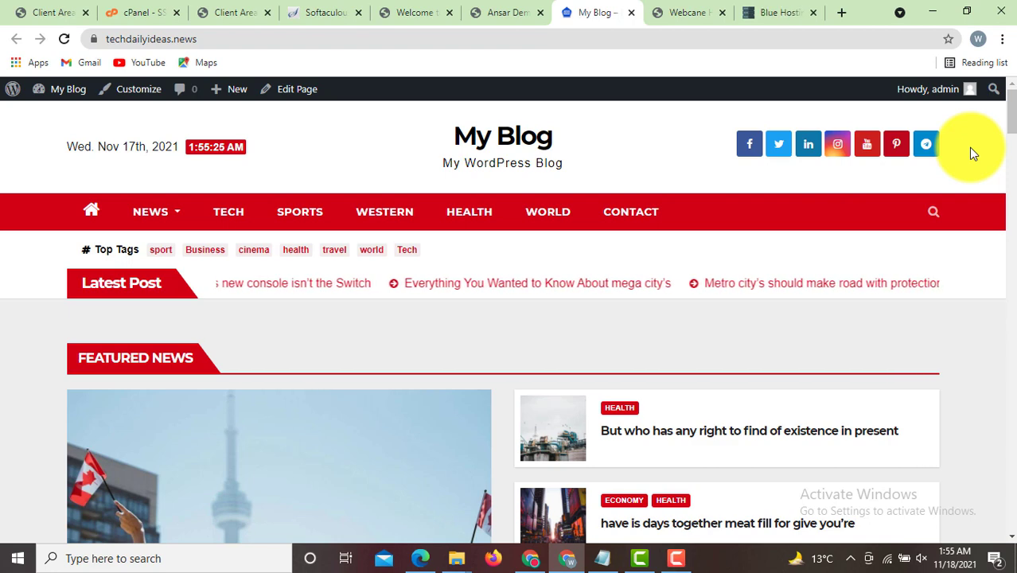
left_click_drag(1011, 125, 1011, 153)
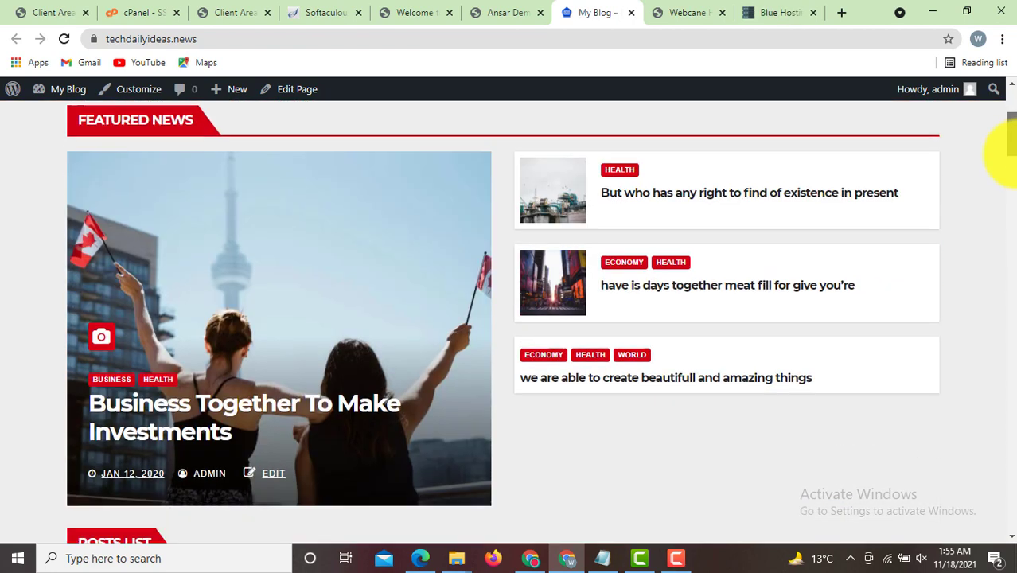
scroll(1011, 153, "down", 1)
scroll(1003, 140, "up", 2)
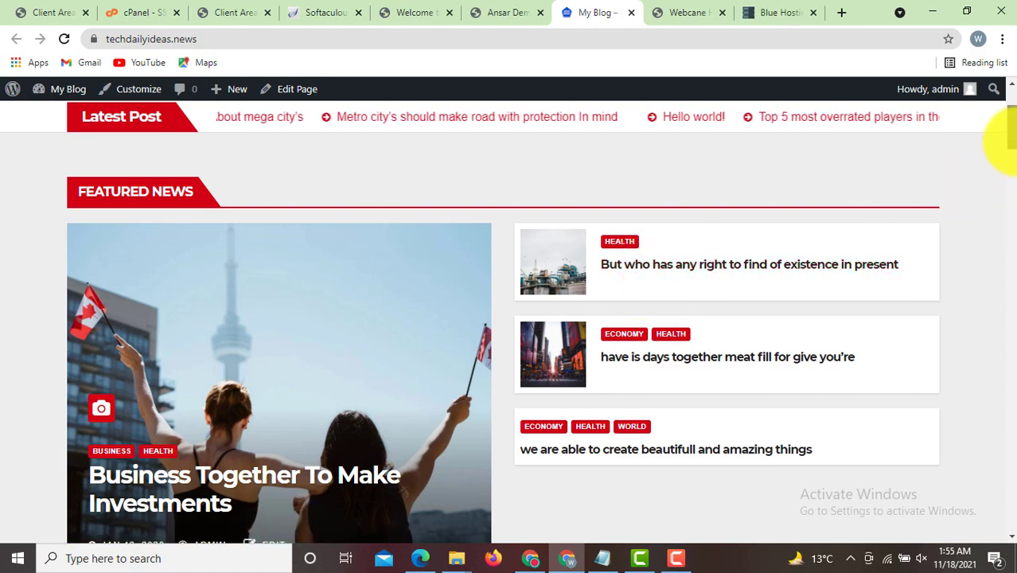
left_click_drag(1009, 137, 1004, 68)
mouse_move(179, 219)
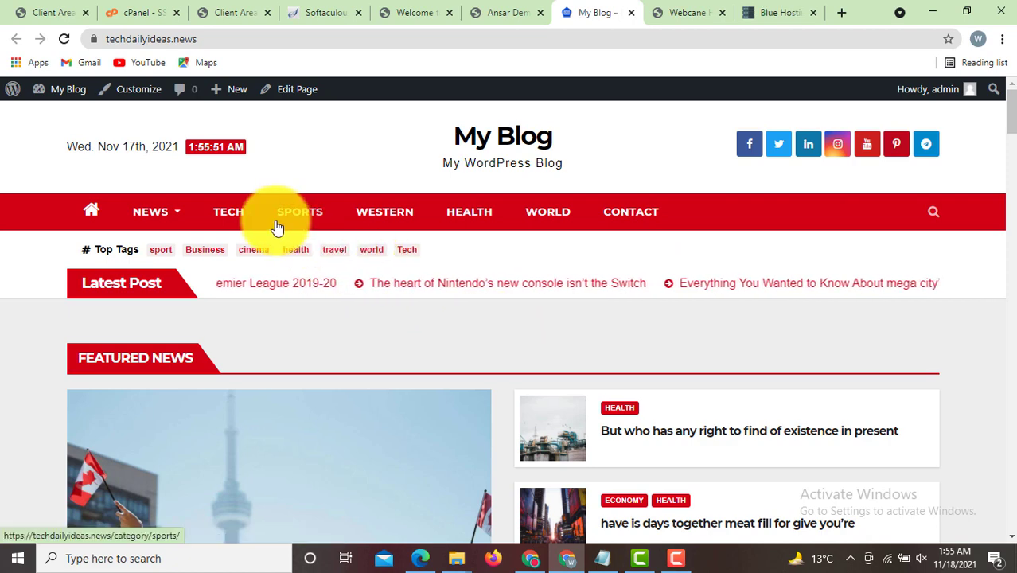
left_click(234, 217)
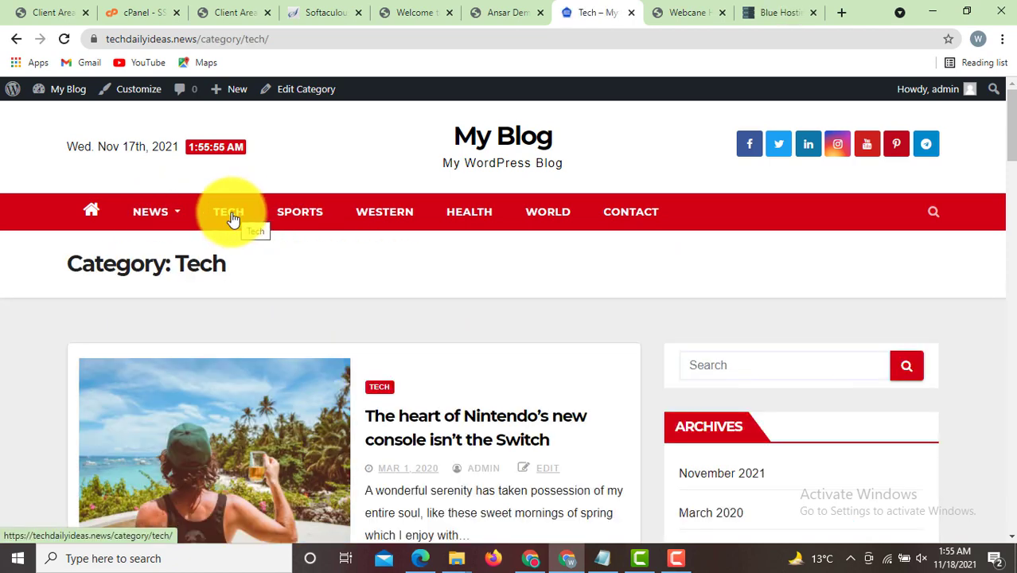
left_click_drag(1010, 127, 993, 91)
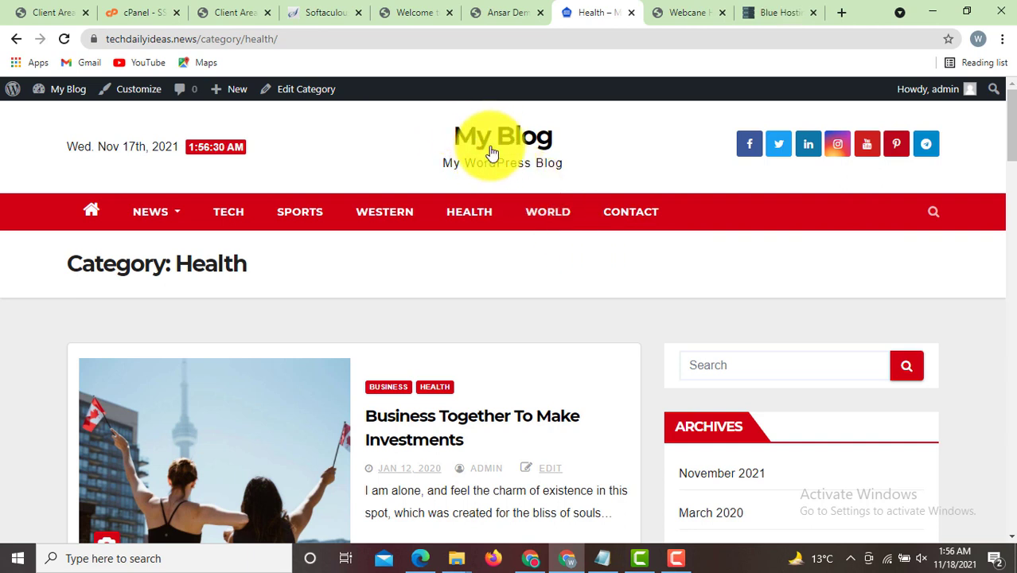
- Launch the Customizer from the admin bar in a new browser tab and switch to it
right_click(125, 94)
left_click(141, 98)
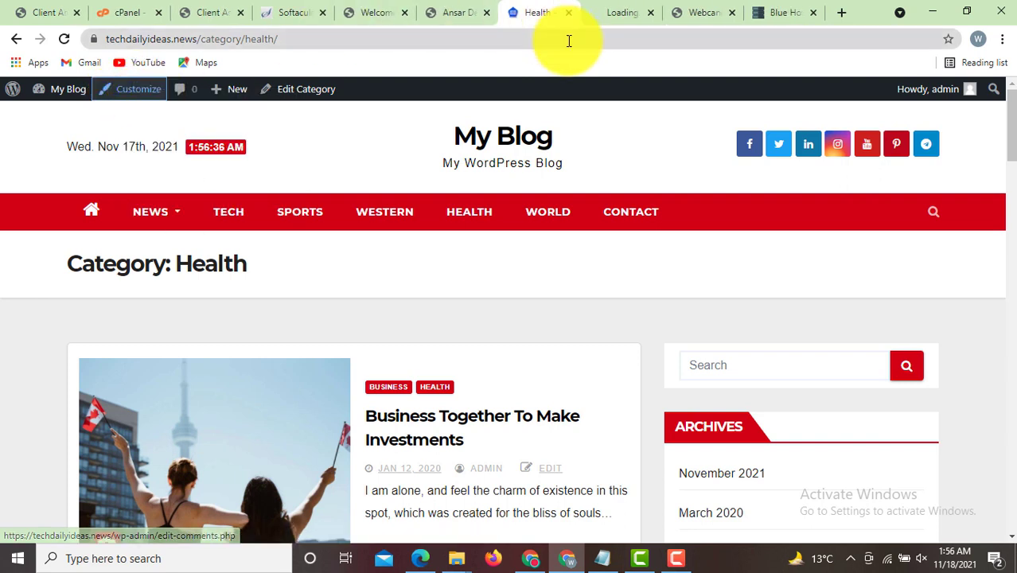
left_click(618, 13)
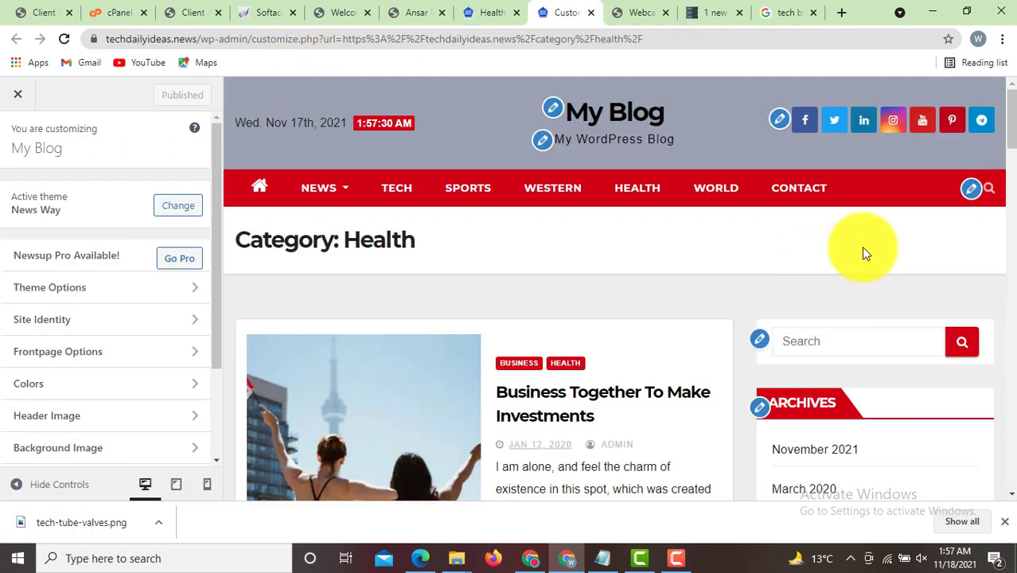
left_click_drag(1009, 120, 993, 41)
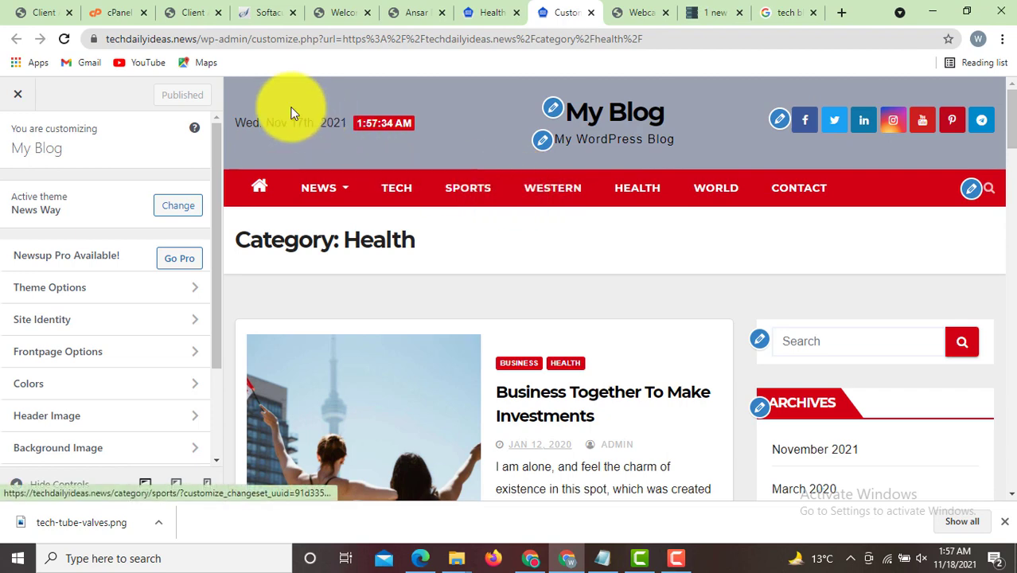
- Change the site title from 'My Blog' to 'My Tech Blog' in Site Identity
left_click(554, 110)
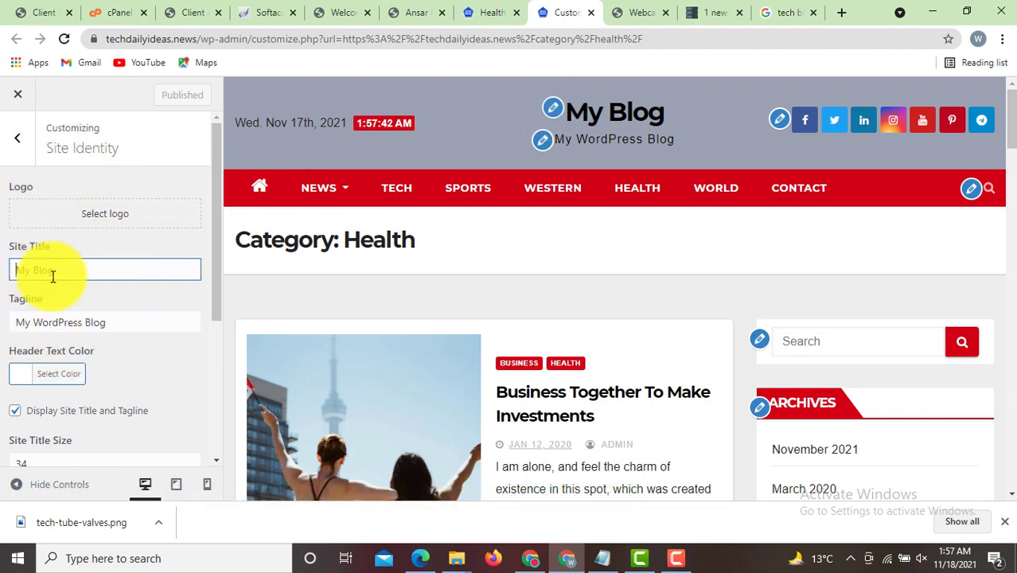
left_click_drag(61, 272, 10, 268)
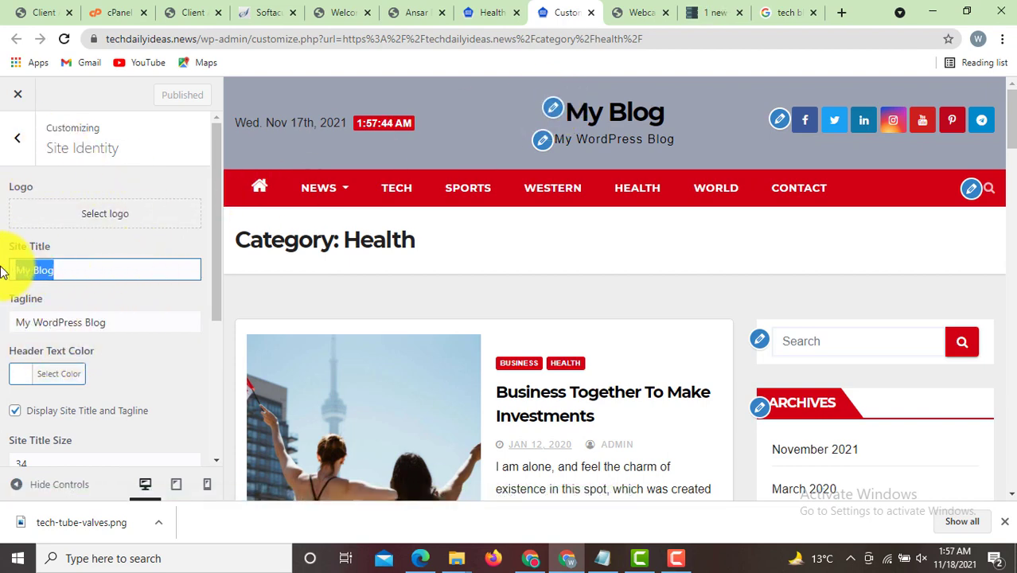
type("My")
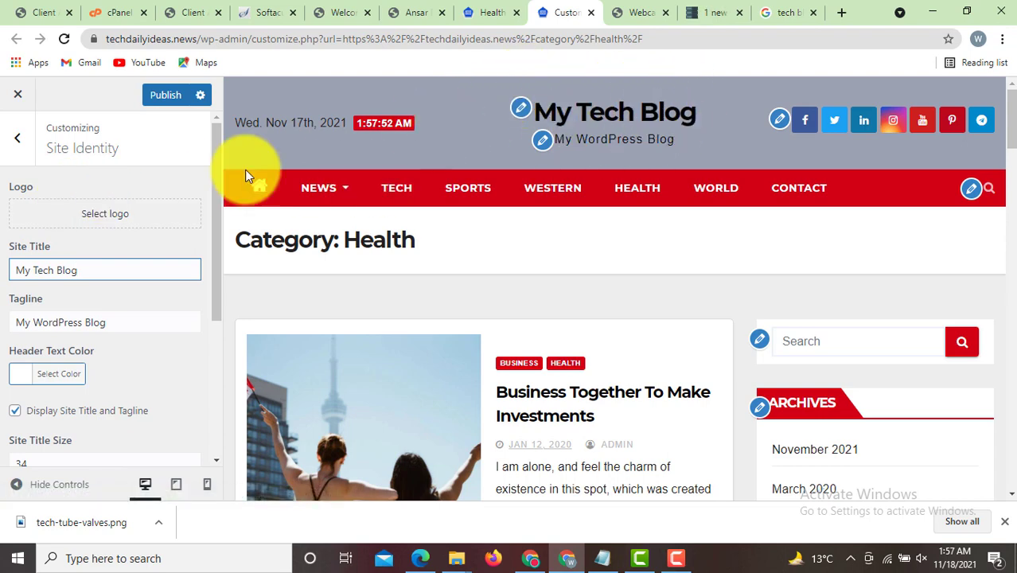
left_click(106, 215)
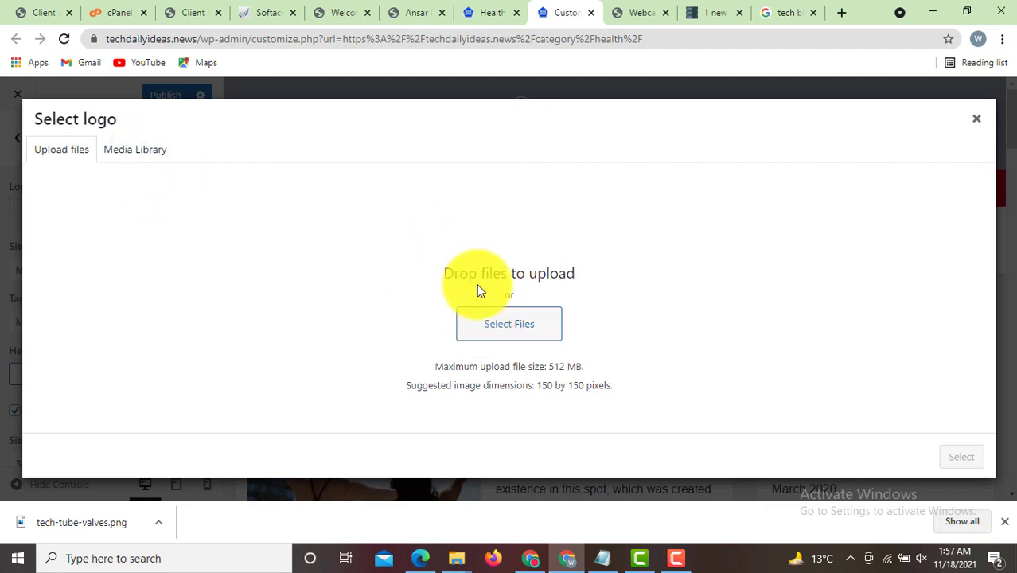
- Upload tech-tube-valves.png from Downloads as the site logo, cropped to the play-button icon
left_click(517, 332)
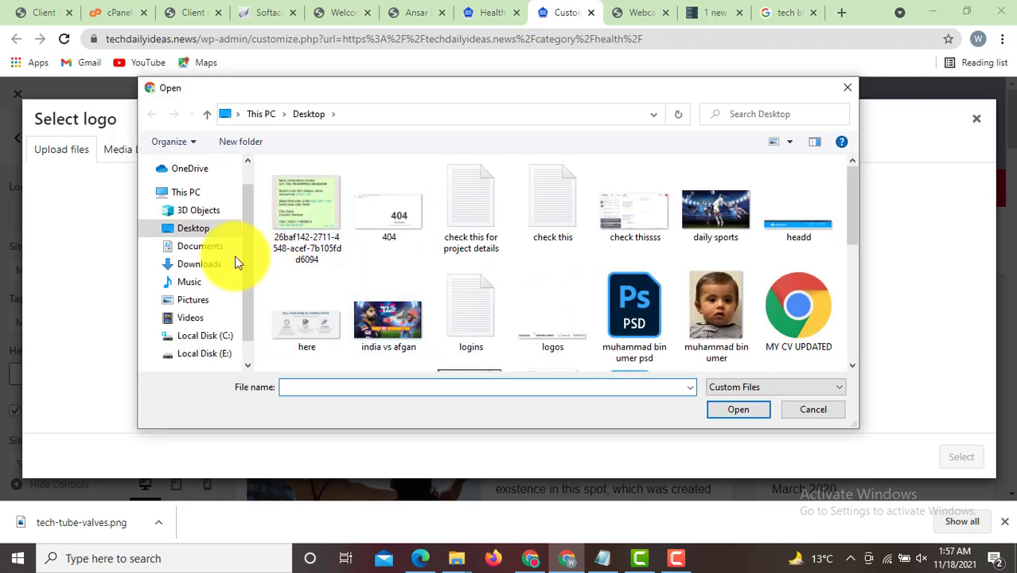
left_click(209, 265)
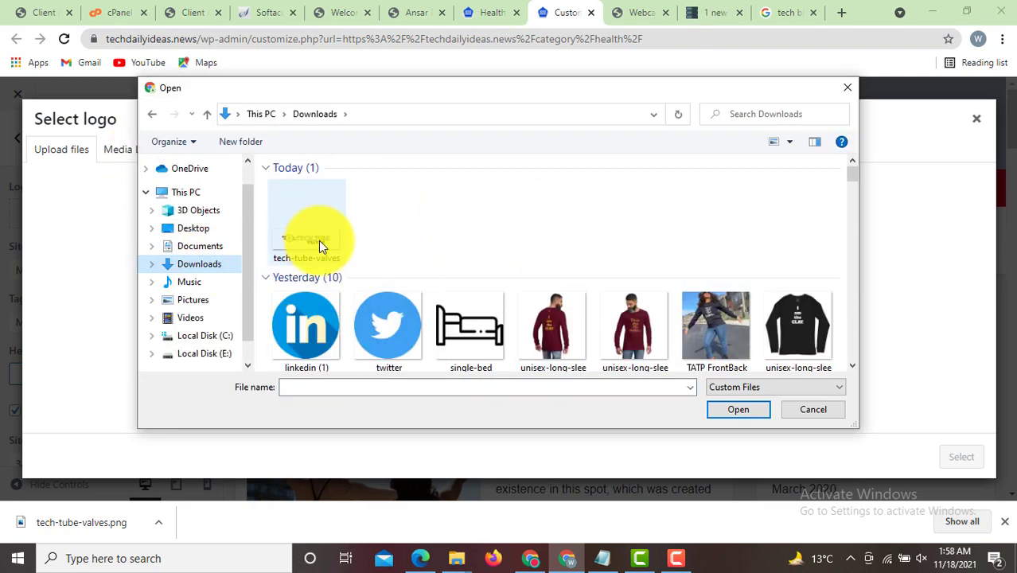
double_click(318, 241)
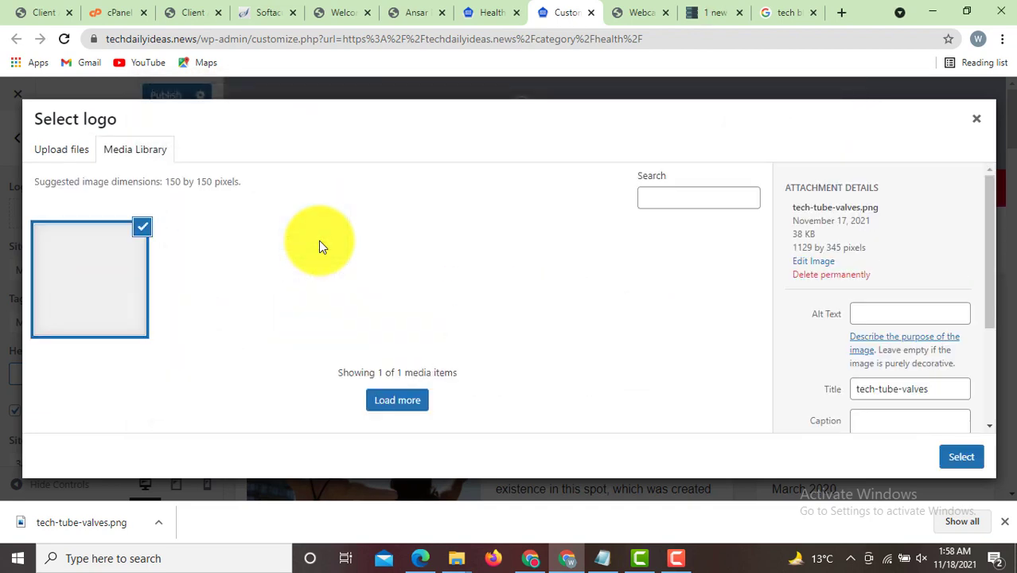
left_click(963, 457)
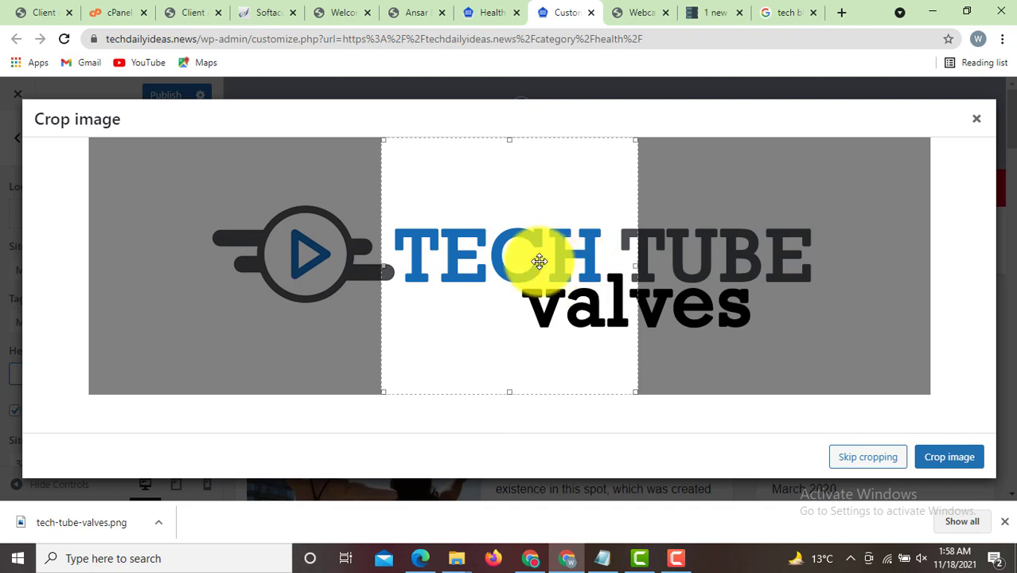
left_click_drag(540, 261, 368, 243)
left_click_drag(338, 391, 301, 320)
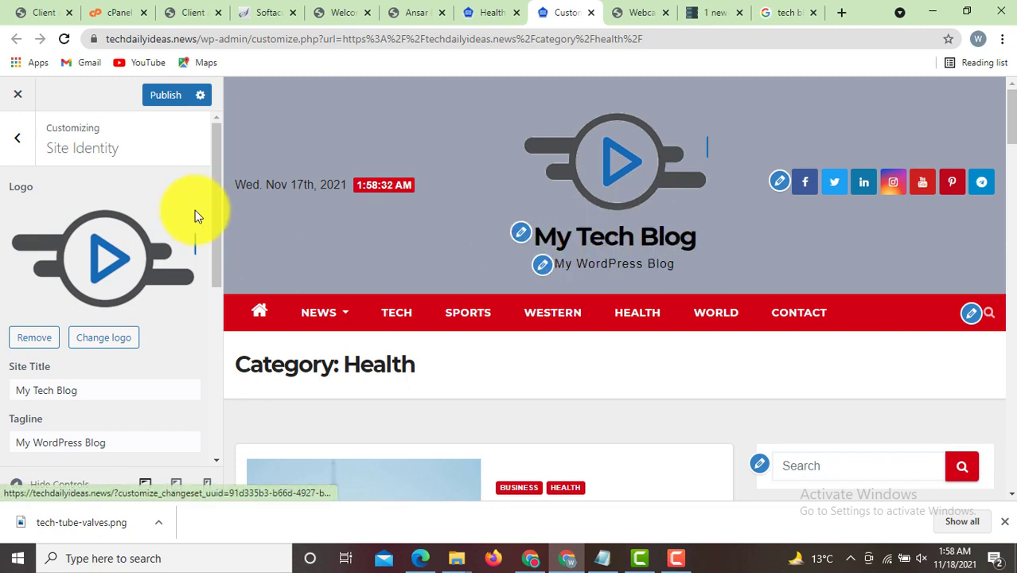
- Hide the site title and tagline so only the logo shows, then review the Footer Options settings
left_click_drag(216, 203, 219, 311)
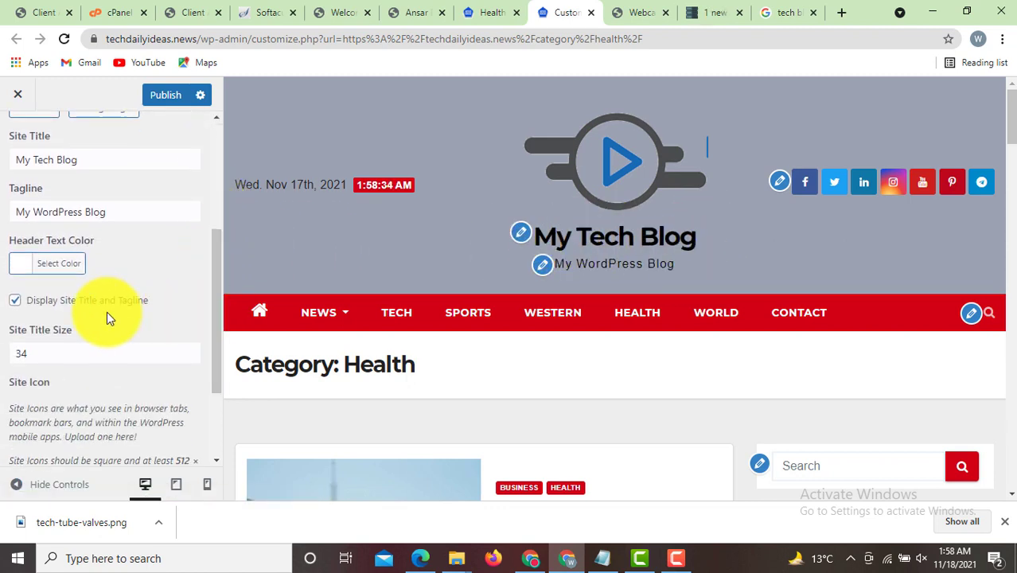
left_click(15, 299)
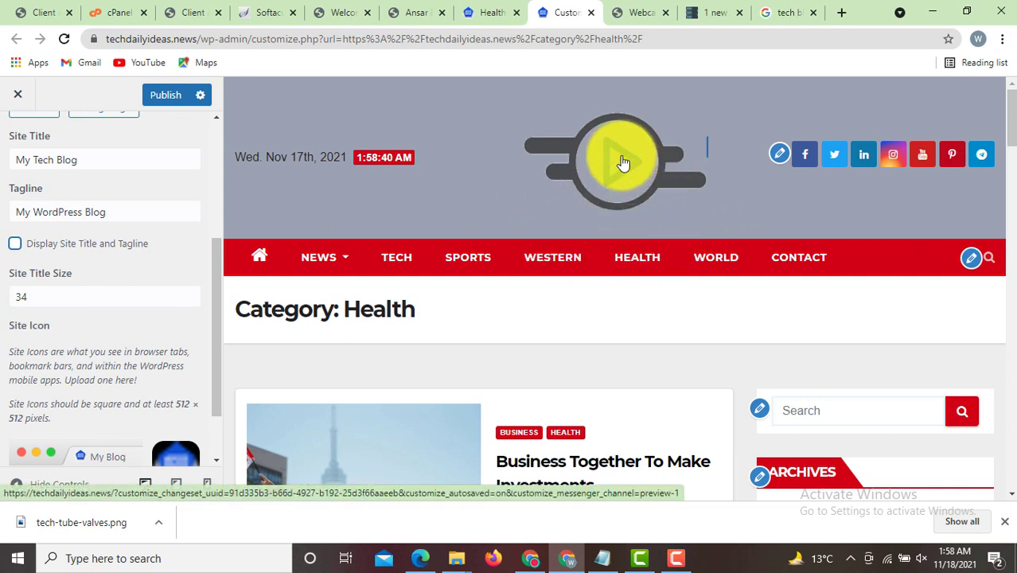
left_click(781, 154)
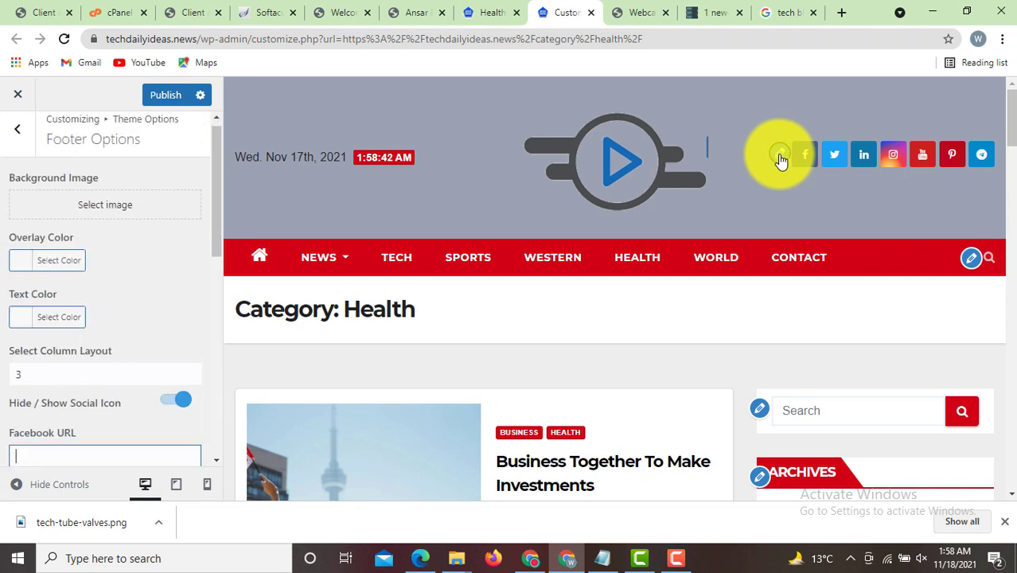
left_click_drag(215, 226, 201, 319)
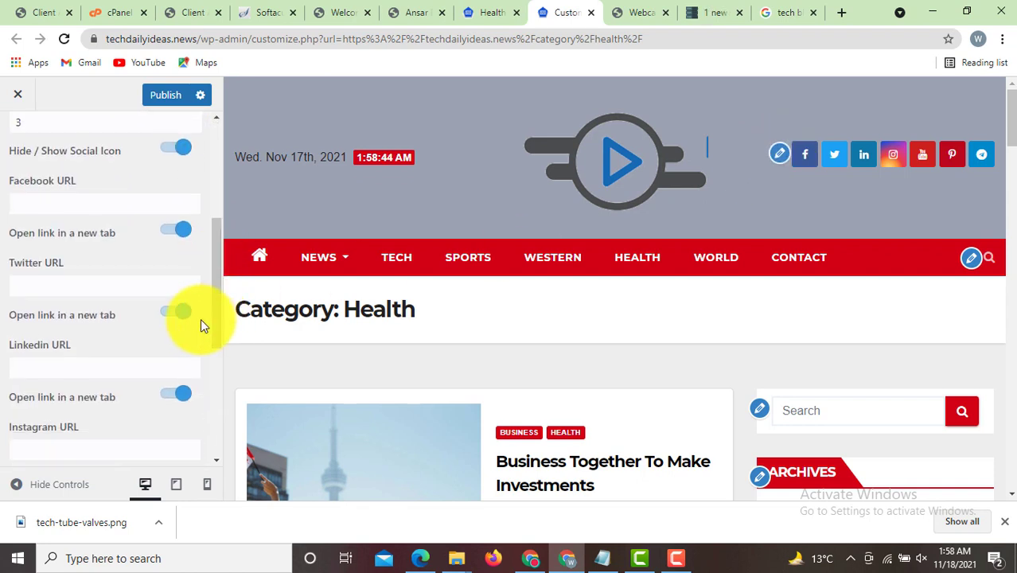
left_click_drag(216, 285, 107, 268)
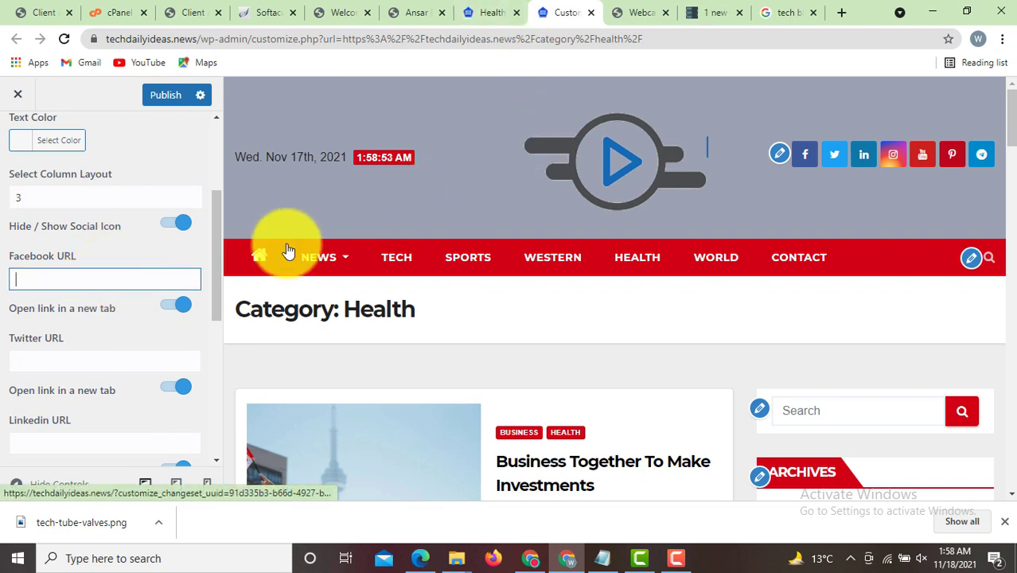
left_click_drag(219, 280, 229, 183)
scroll(1002, 119, "down", 2)
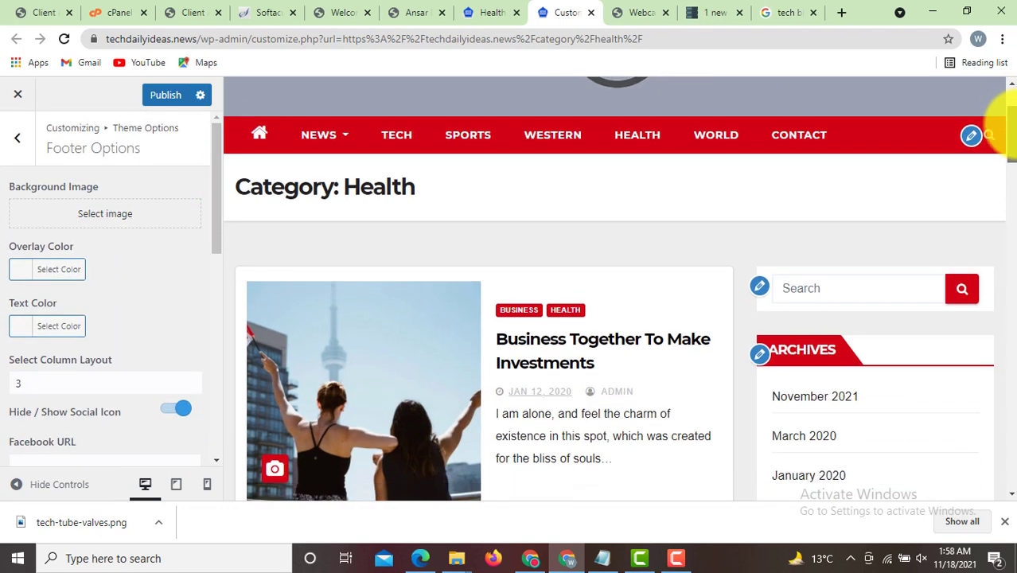
- Bring up the Archives and Categories widget settings in the Sidebar Widget Area
left_click(762, 358)
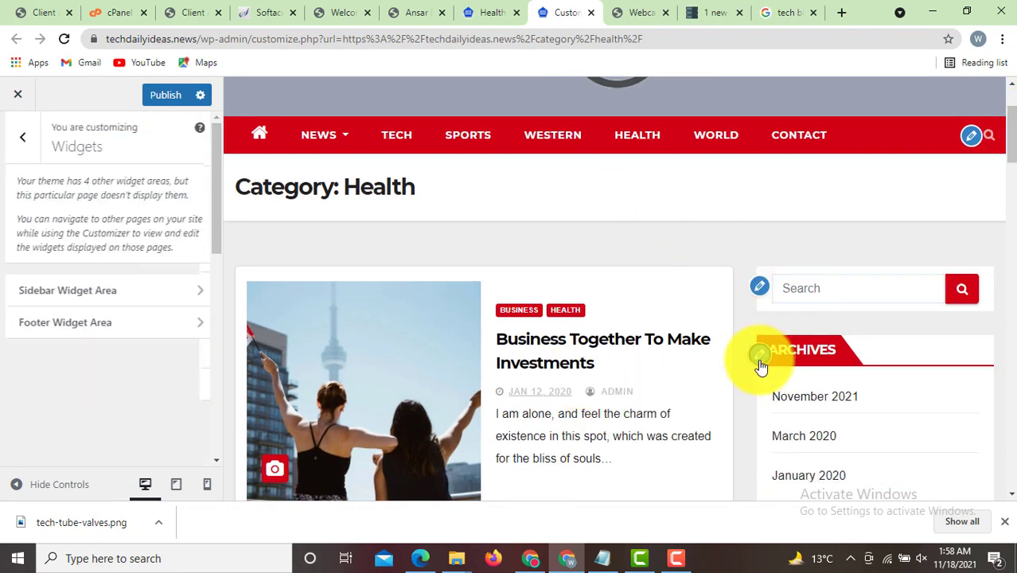
scroll(999, 141, "down", 5)
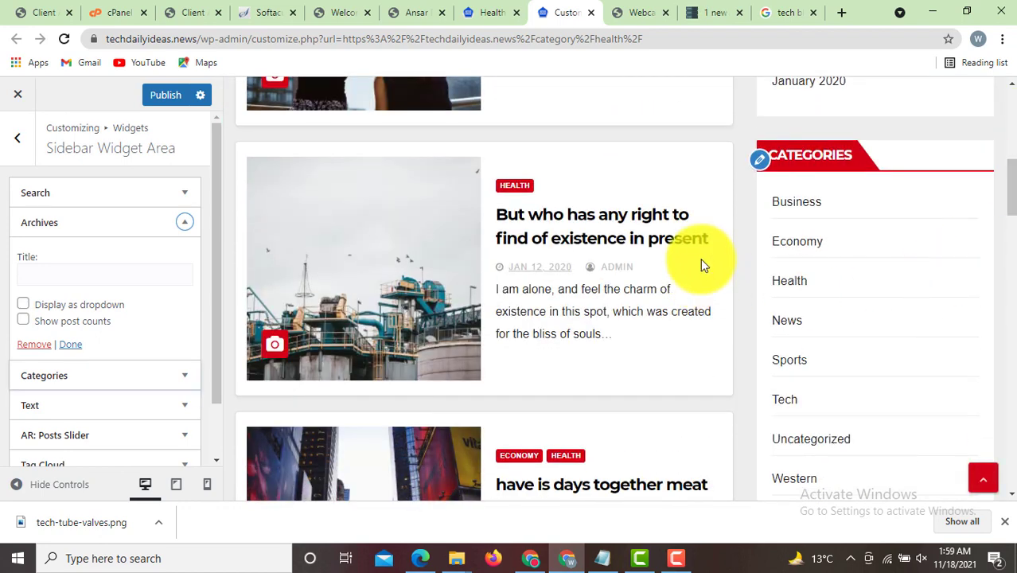
left_click(762, 159)
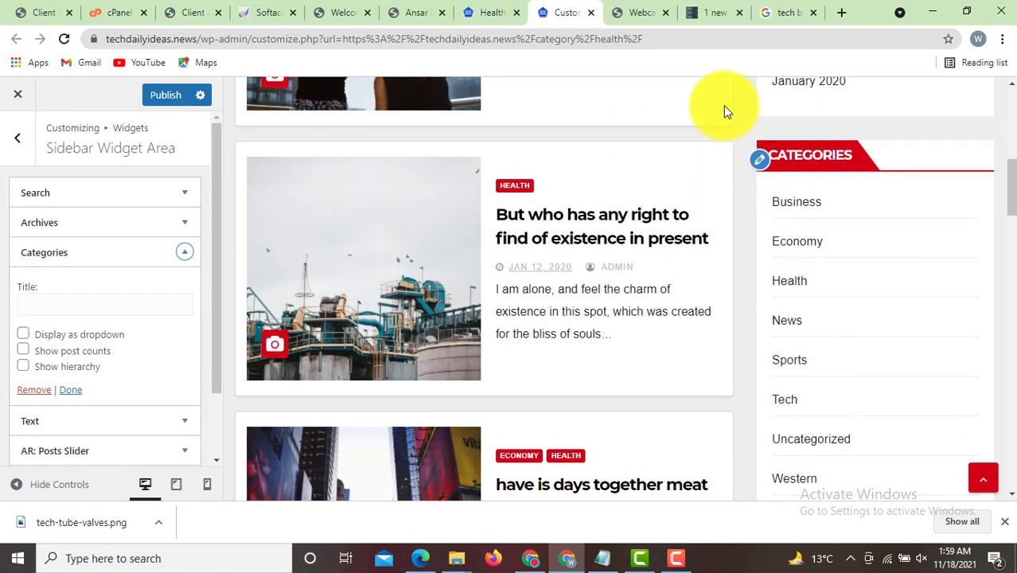
- Return to the live Health category page tab and scroll through it
left_click(502, 8)
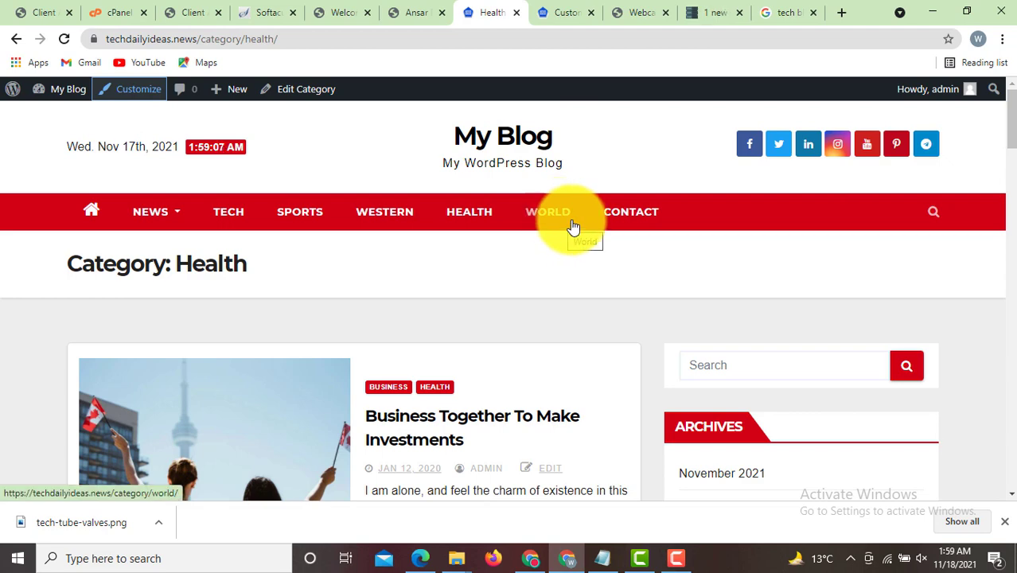
mouse_move(1005, 120)
left_mouse_down()
mouse_move(1002, 170)
mouse_move(1002, 136)
left_mouse_up()
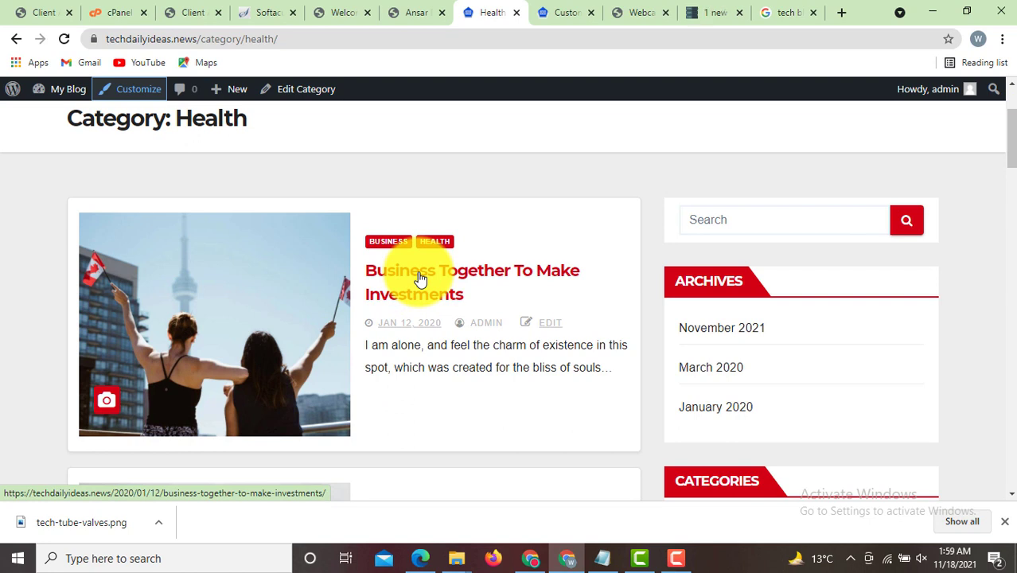
left_click_drag(1011, 120, 1009, 59)
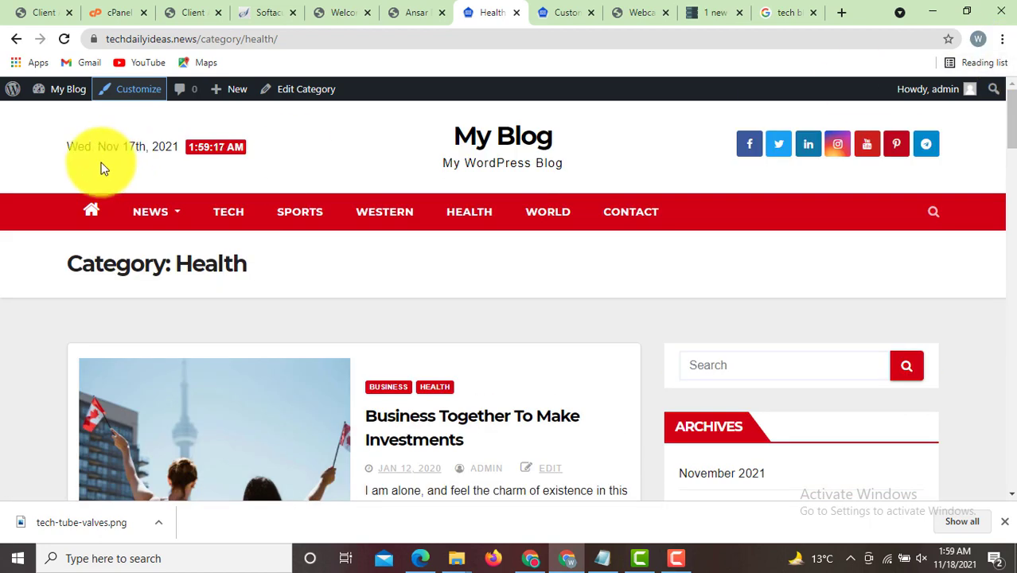
- Go from the My Blog menu to the Dashboard and then to the All Posts list
left_click(62, 118)
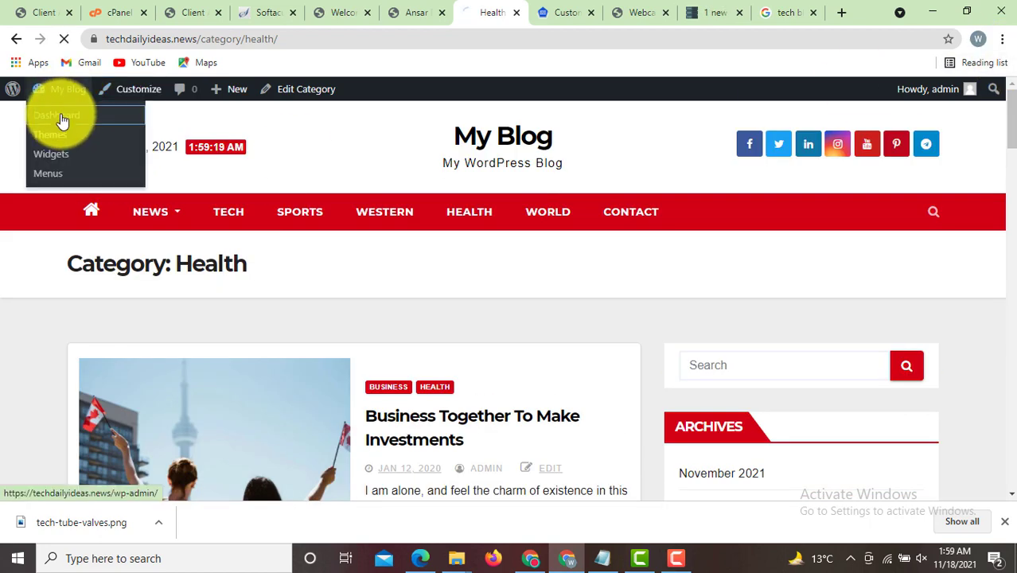
mouse_move(40, 209)
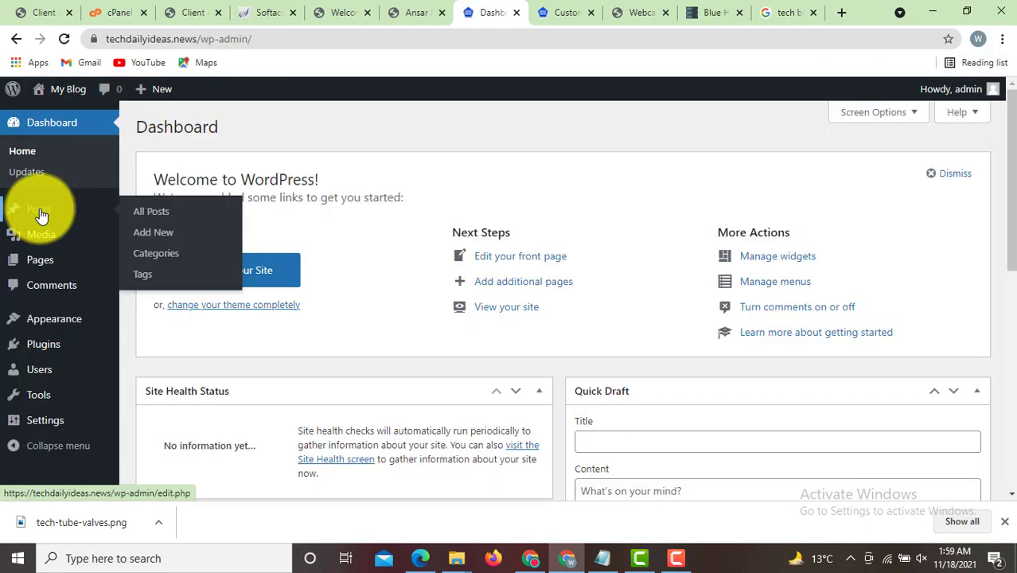
left_click(40, 213)
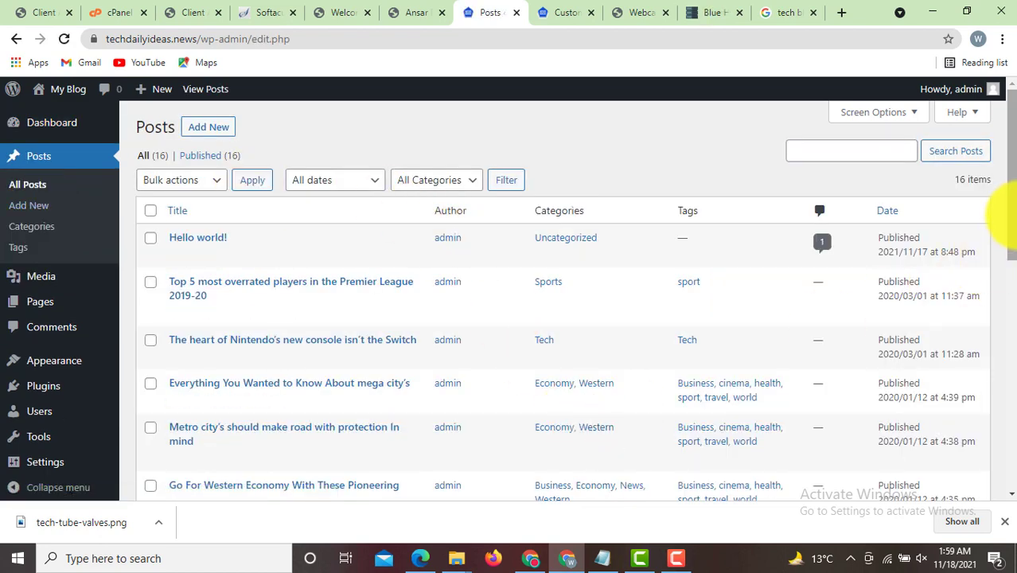
left_click_drag(1011, 239, 1004, 163)
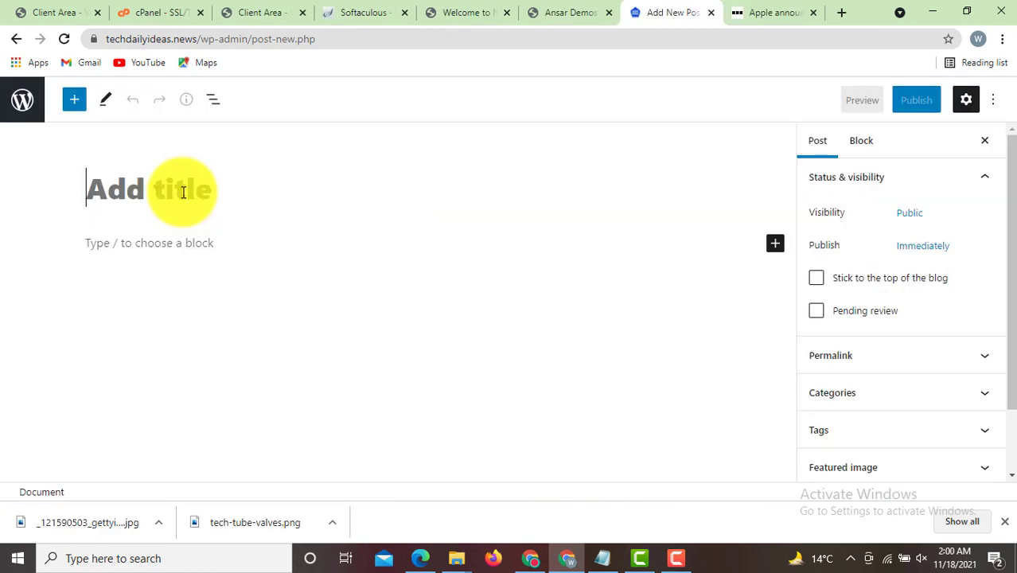
- Title the post 'Apple announces self-service repair scheme in win for campaigners' and copy the BBC article body
type("Apple announces self-service repair scheme in win for campaigners")
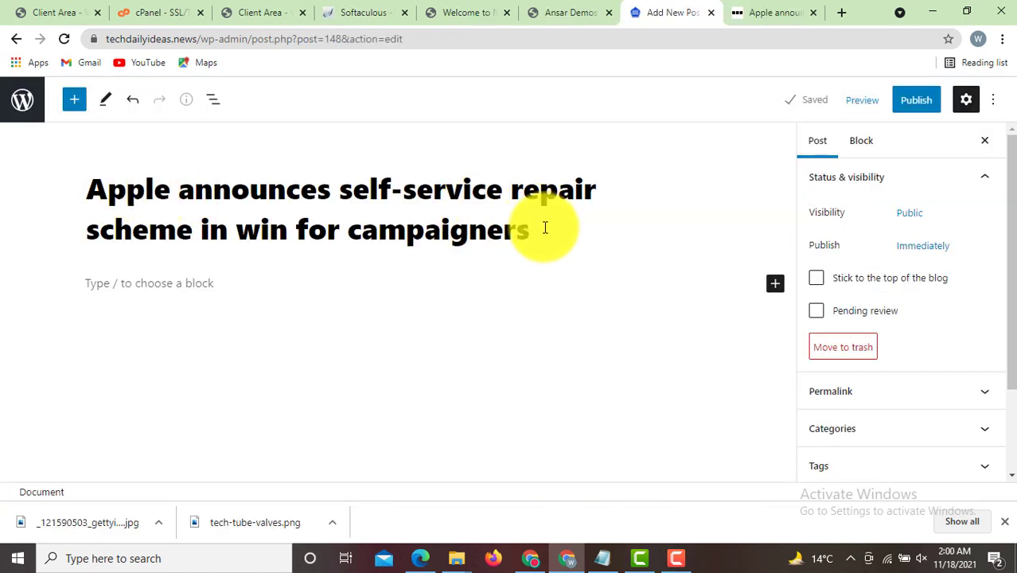
left_click(210, 281)
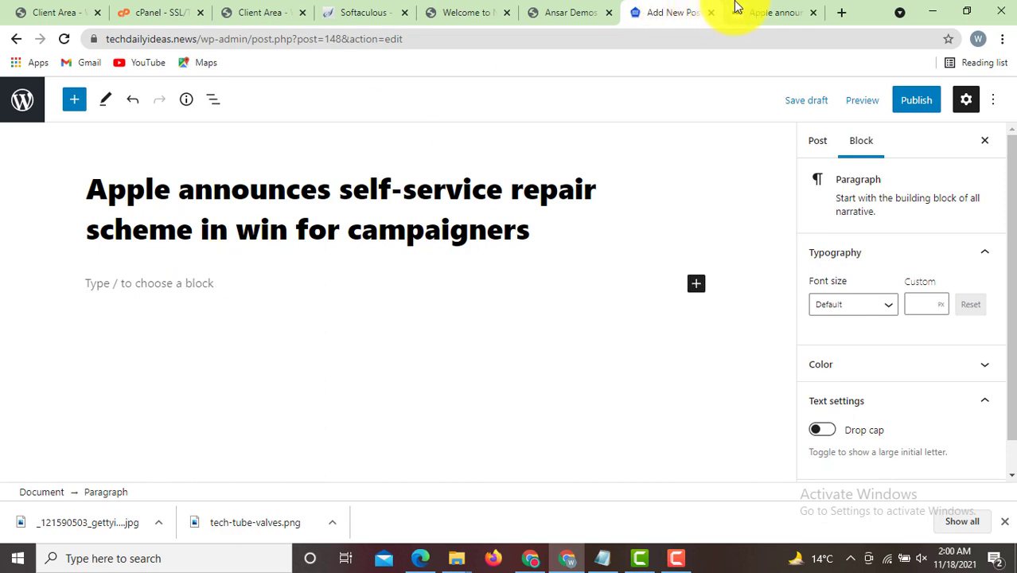
left_click(769, 12)
left_click_drag(1007, 114, 1002, 141)
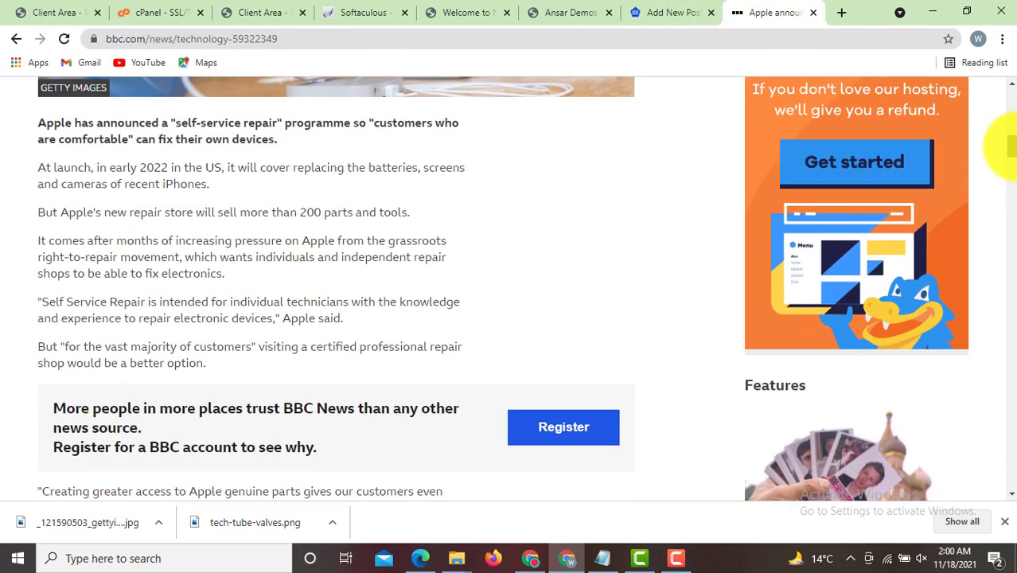
left_click_drag(42, 124, 293, 386)
key("ctrl+c")
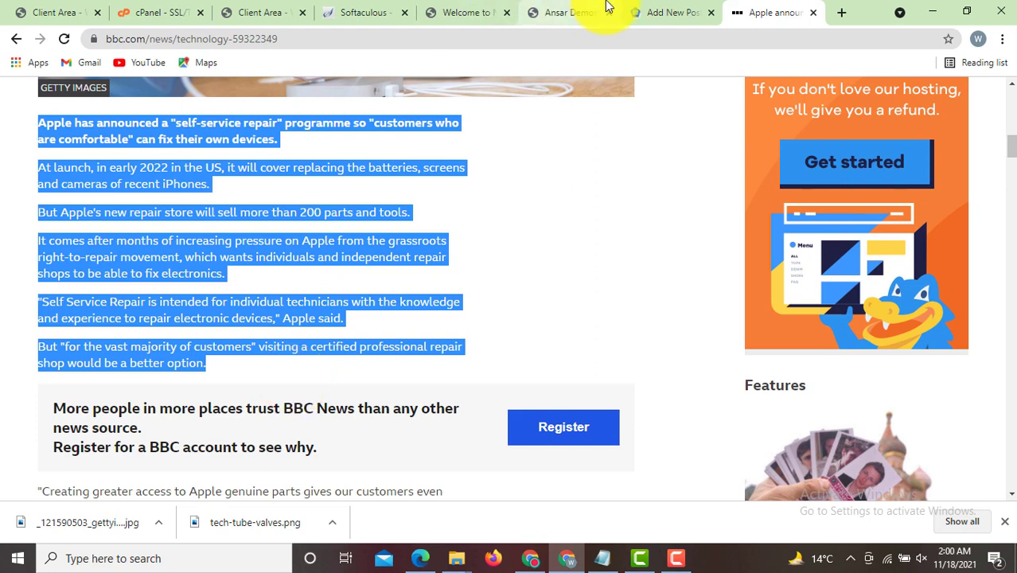
left_click(672, 12)
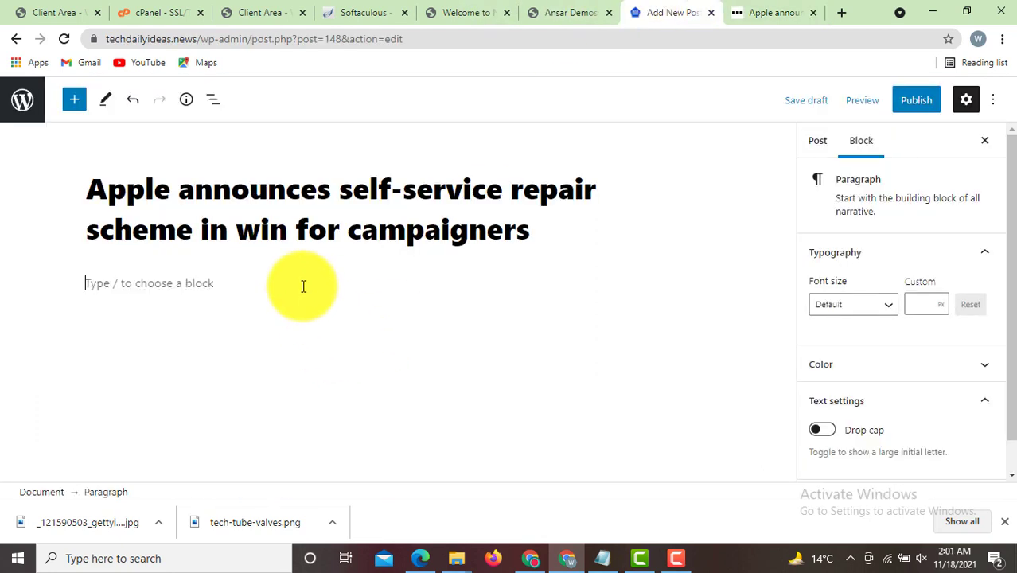
- Paste the six copied Apple article paragraphs into the post body
key("ctrl+v")
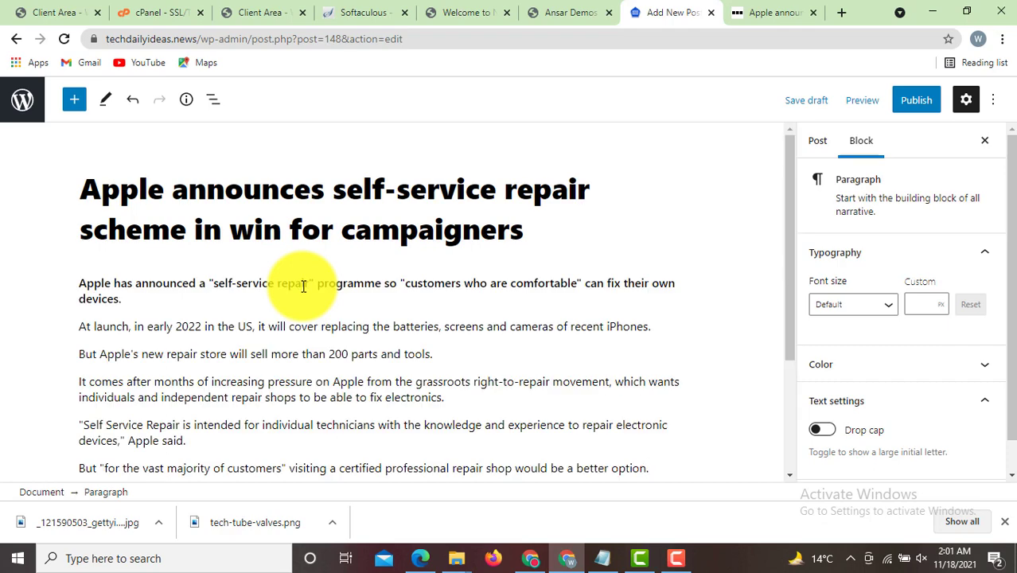
left_click_drag(791, 254, 785, 357)
key("Return")
scroll(669, 307, "up", 3)
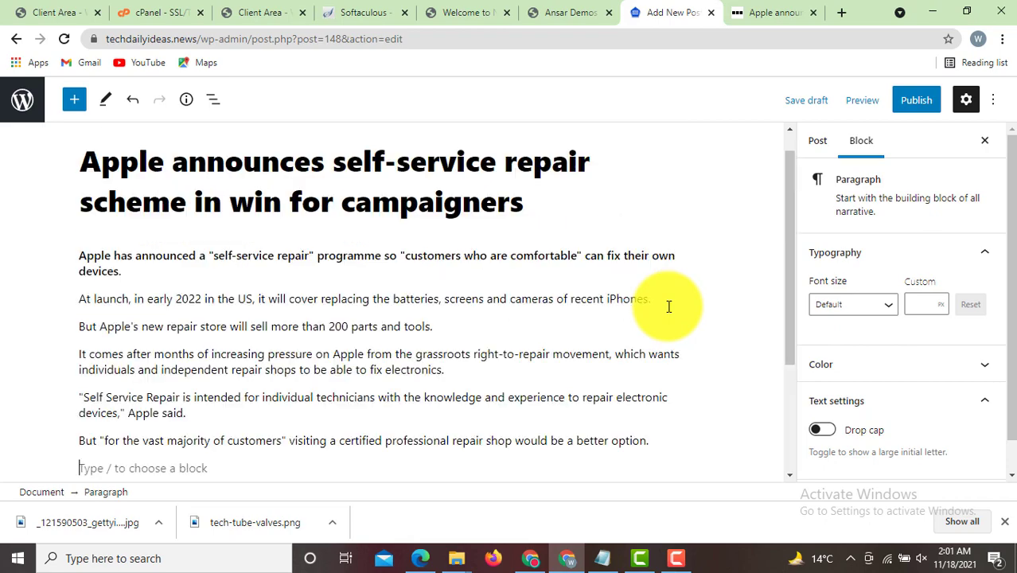
- Copy the 'Massive win' heading and paragraph from the BBC article and paste them below
left_click(766, 12)
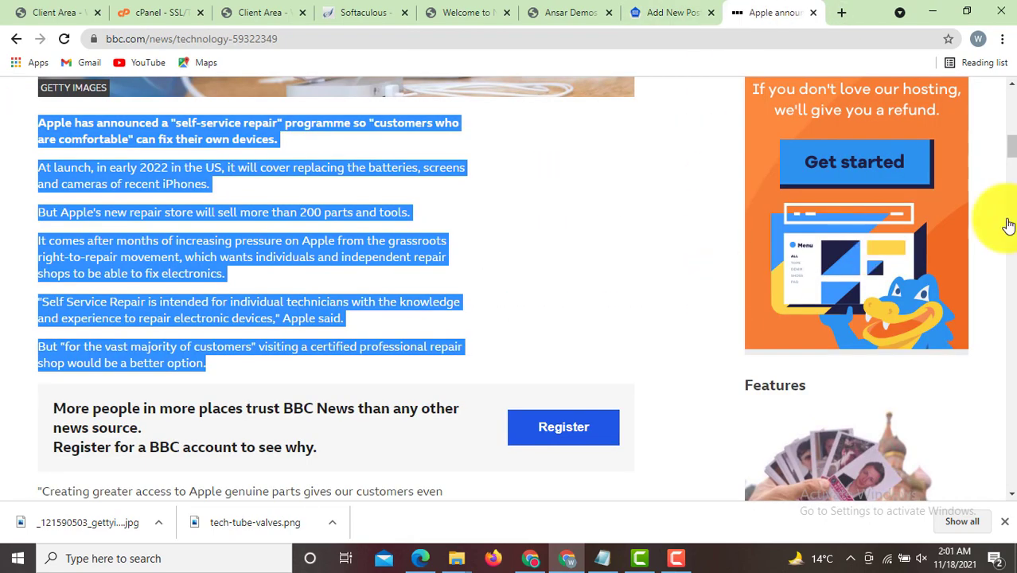
left_click_drag(1011, 139, 1010, 163)
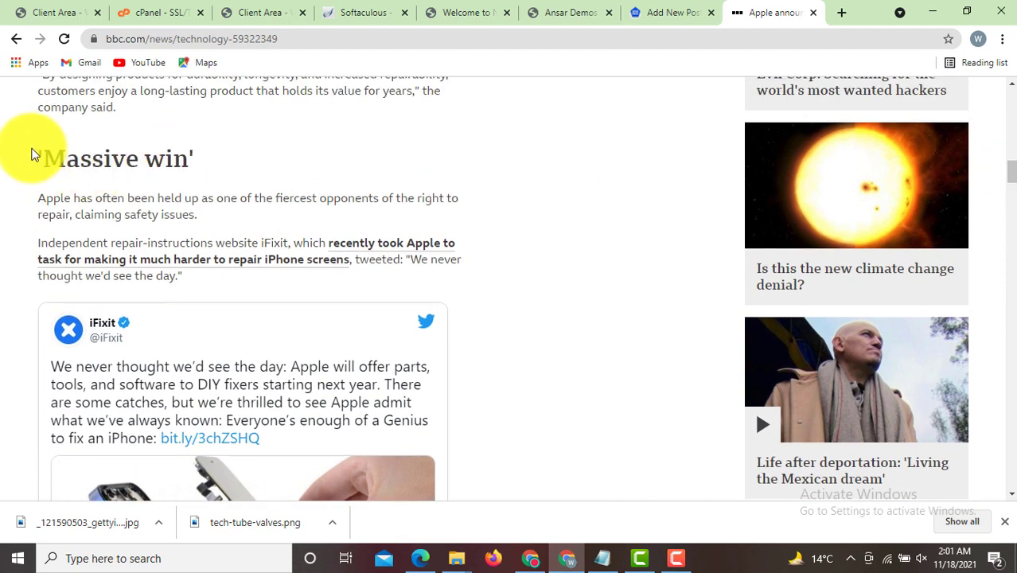
left_click_drag(28, 151, 337, 226)
key("ctrl+c")
left_click(568, 12)
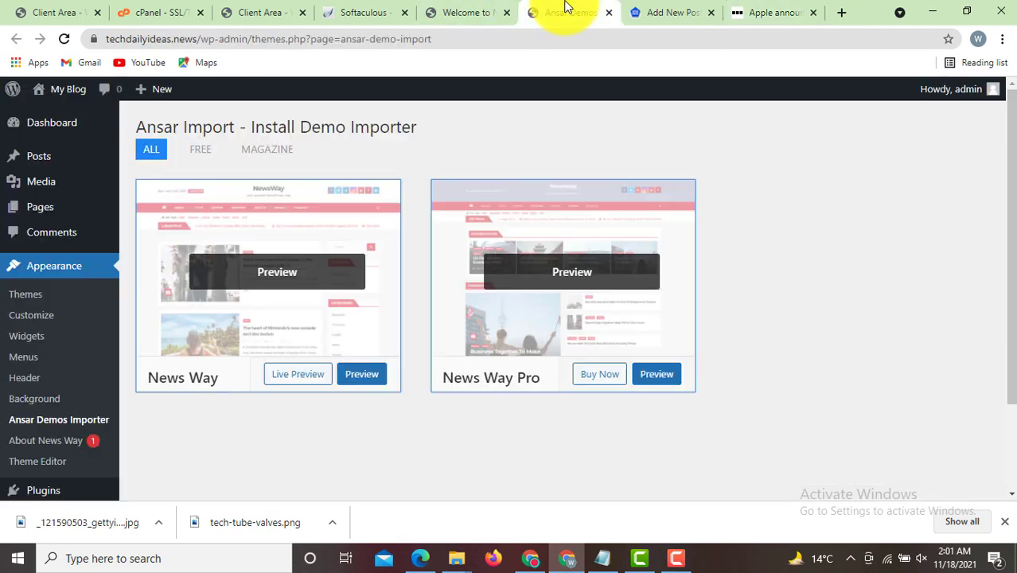
left_click(659, 12)
left_click_drag(784, 244, 784, 355)
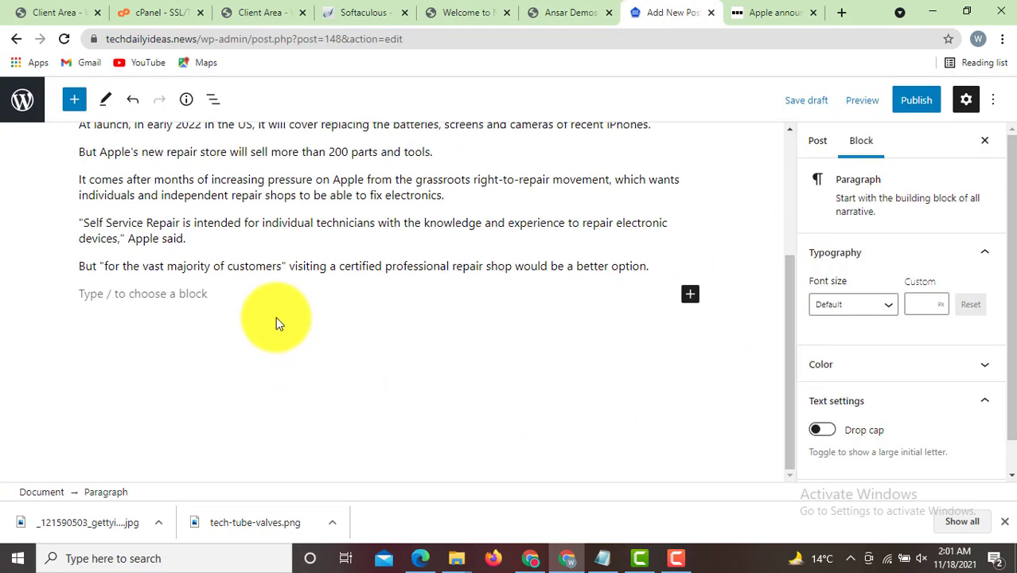
left_click(236, 292)
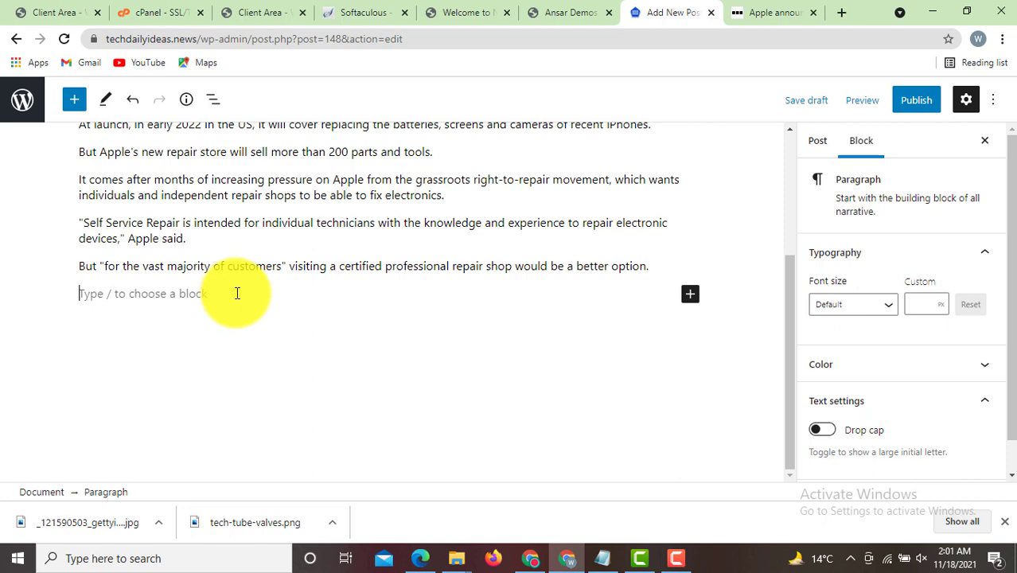
key("ctrl+v")
key("Return")
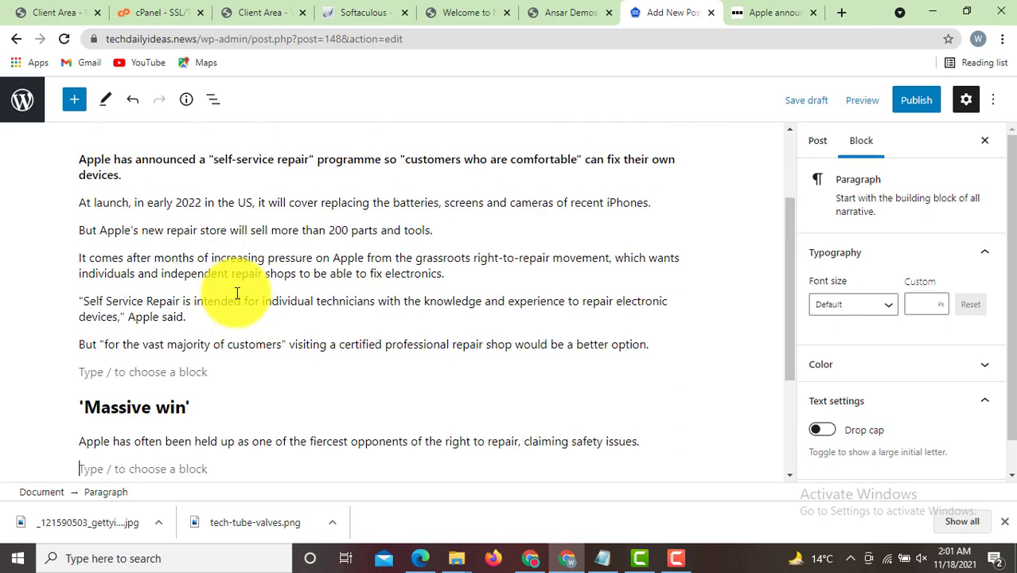
left_click_drag(794, 243, 790, 330)
scroll(233, 299, "up", 2)
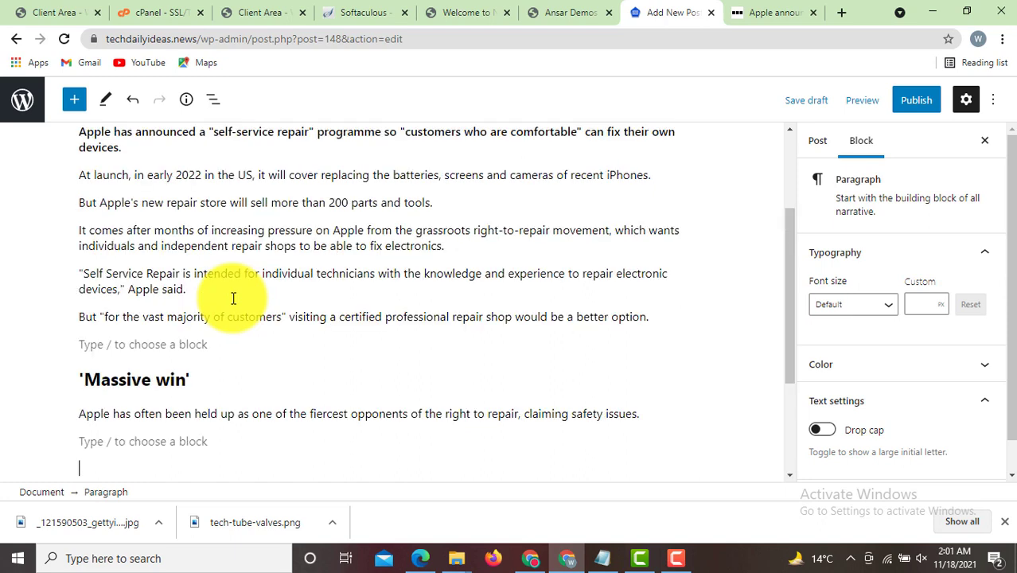
left_click(74, 101)
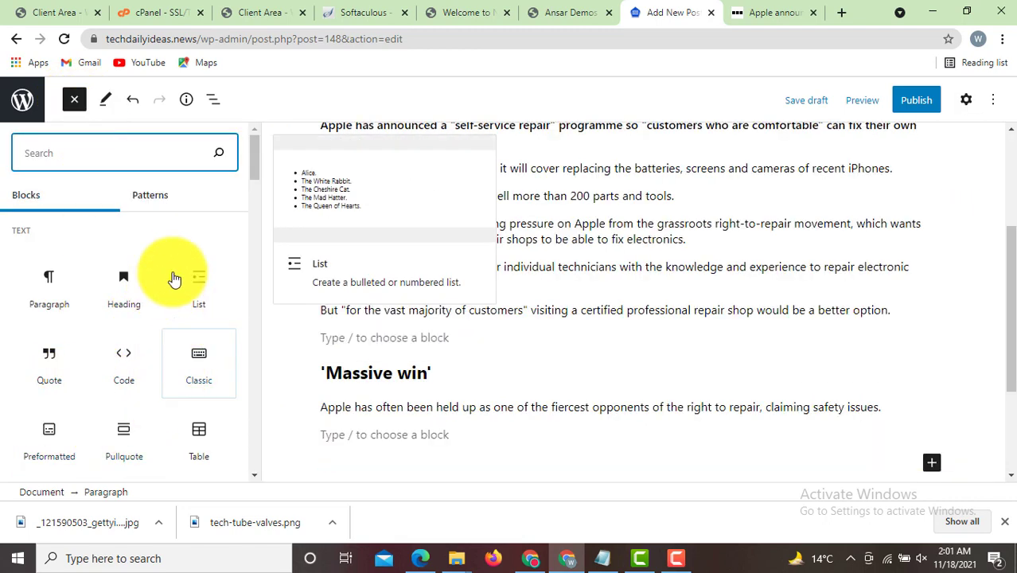
- Add an Image block to the post with an image uploaded from Downloads
type("ima")
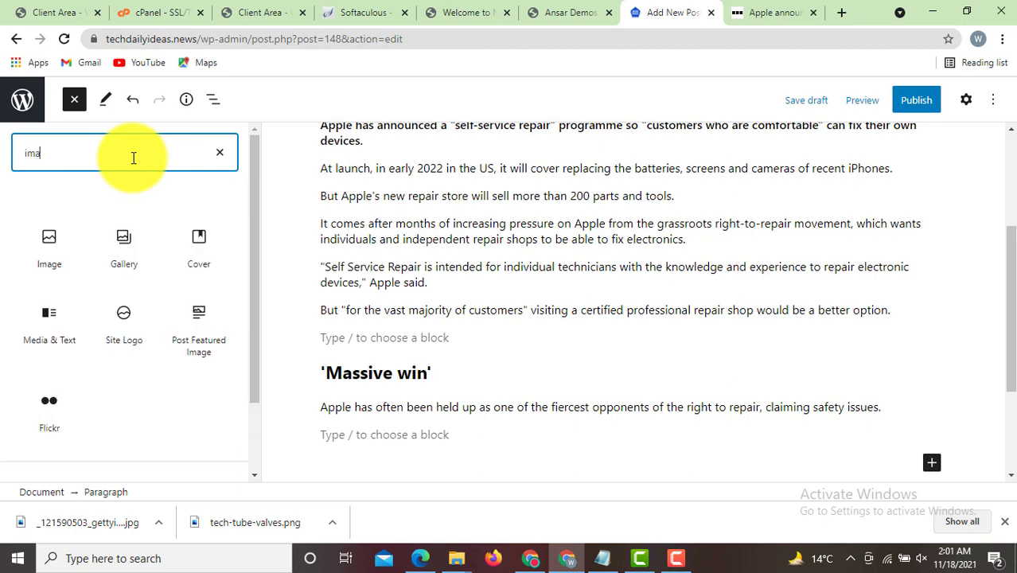
left_click(51, 245)
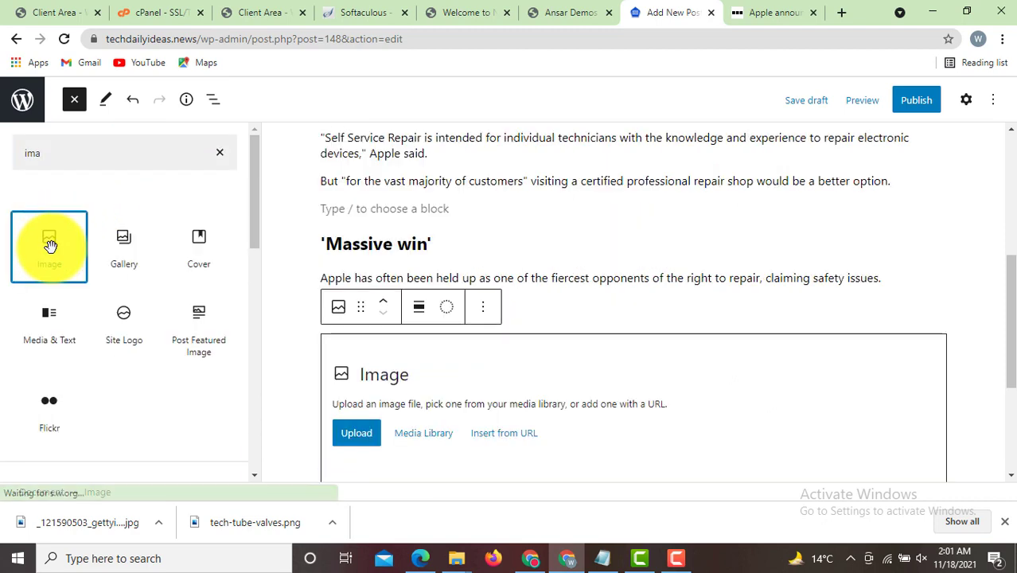
left_click(241, 398)
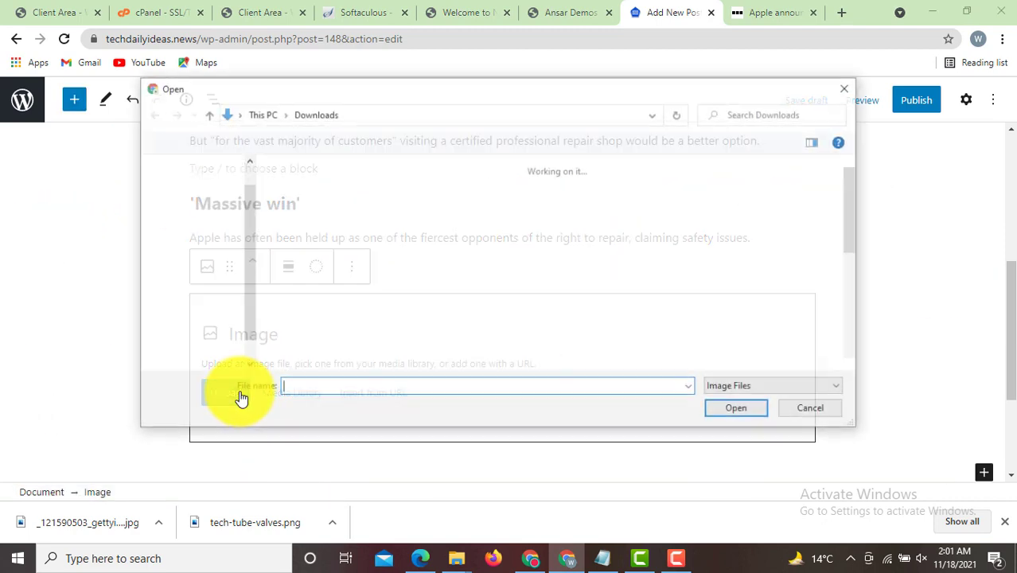
double_click(316, 231)
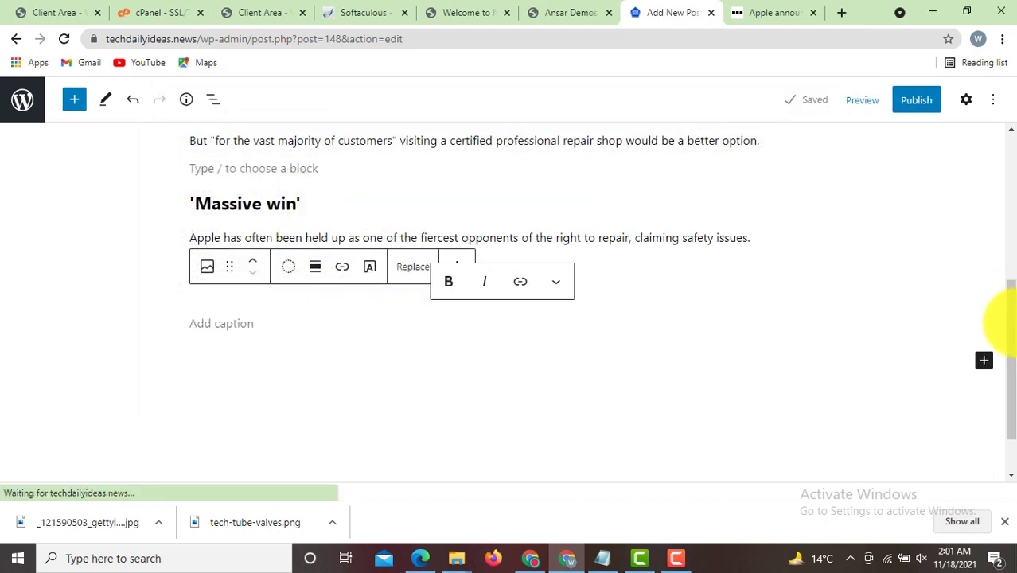
left_click_drag(1011, 319, 1012, 147)
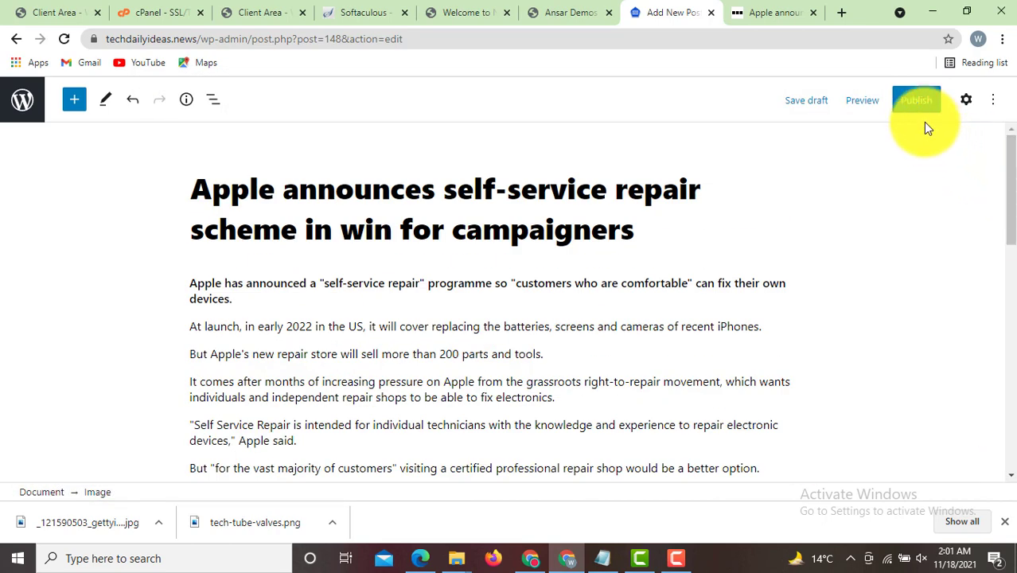
- Publish the Apple repair post and view it on the live site
left_click(919, 102)
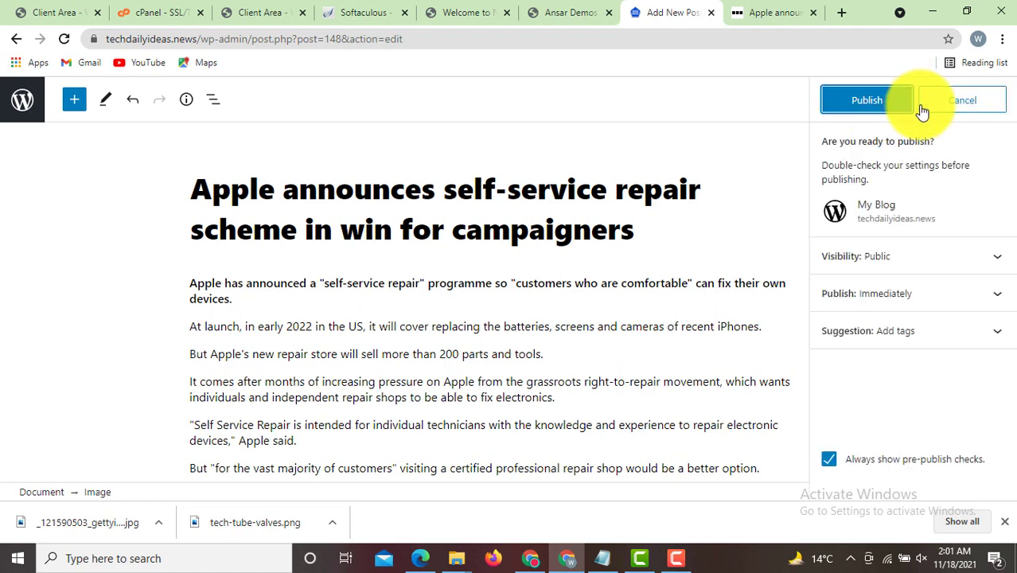
left_click(864, 111)
left_click(879, 291)
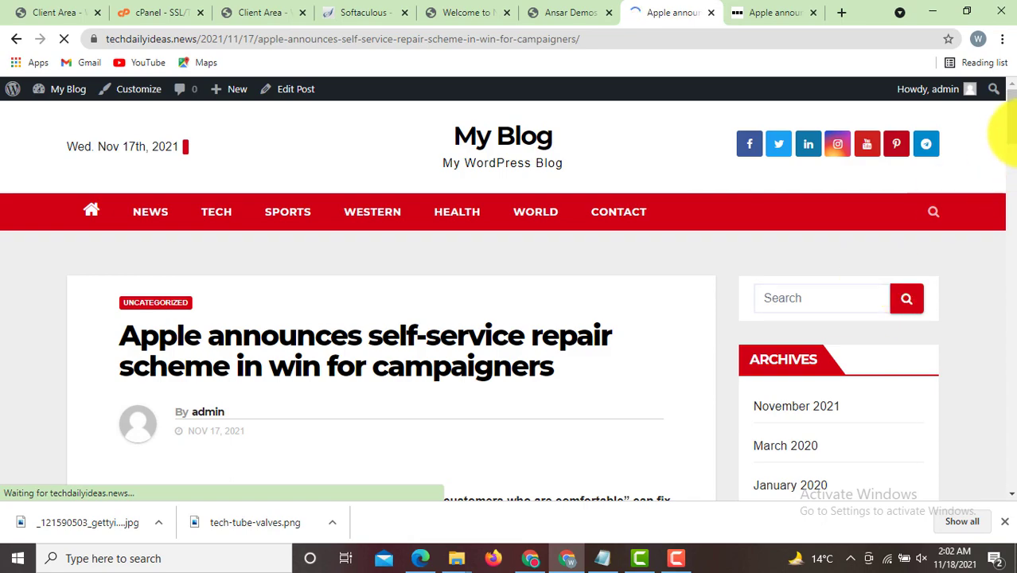
- Review the live Apple repair post against the BBC source article, then go to the My Blog Dashboard
left_click_drag(1011, 131, 1012, 290)
left_click_drag(1009, 159, 1000, 114)
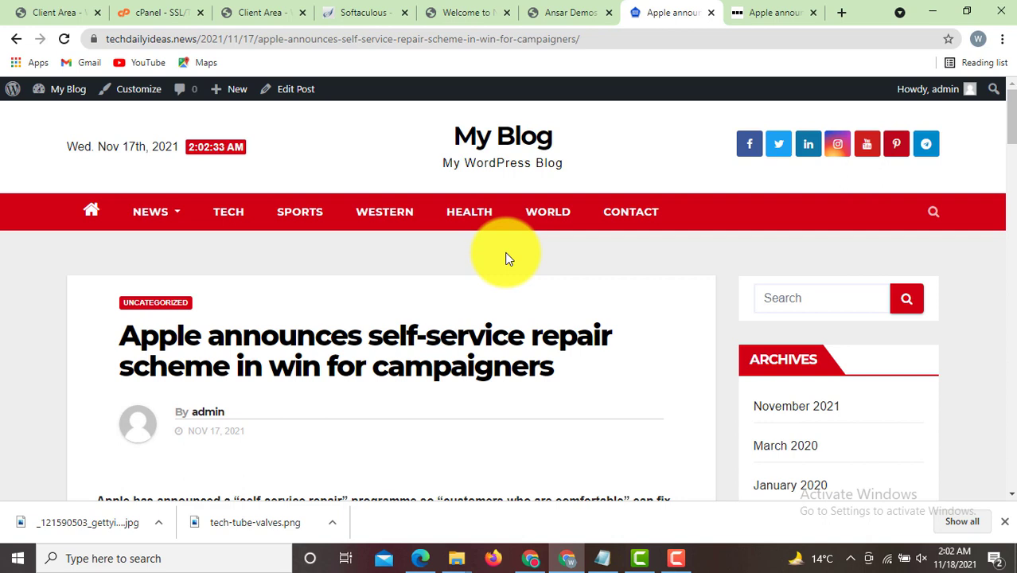
scroll(1002, 192, "down", 10)
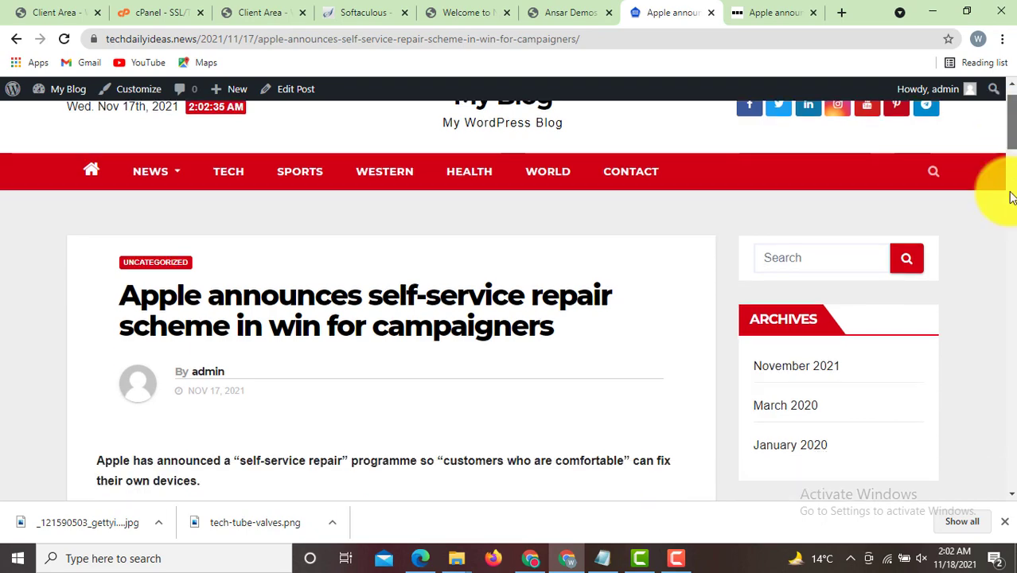
scroll(1005, 235, "up", 15)
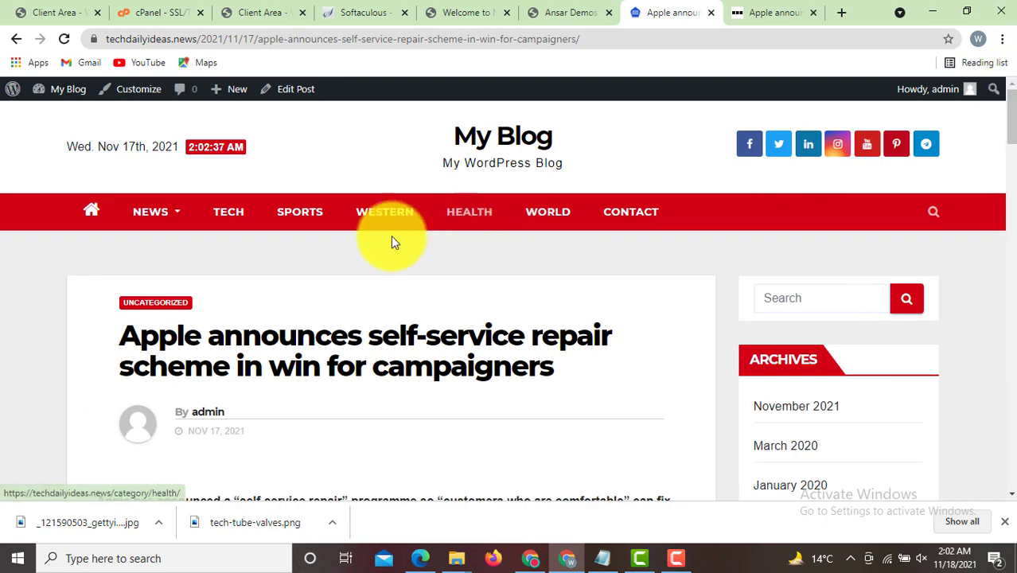
left_click(780, 10)
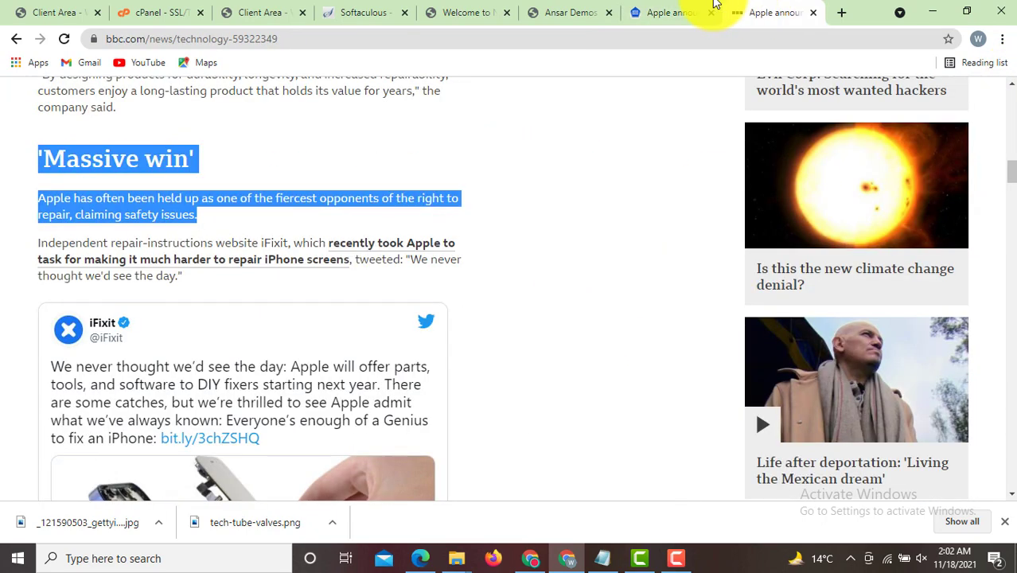
left_click(693, 9)
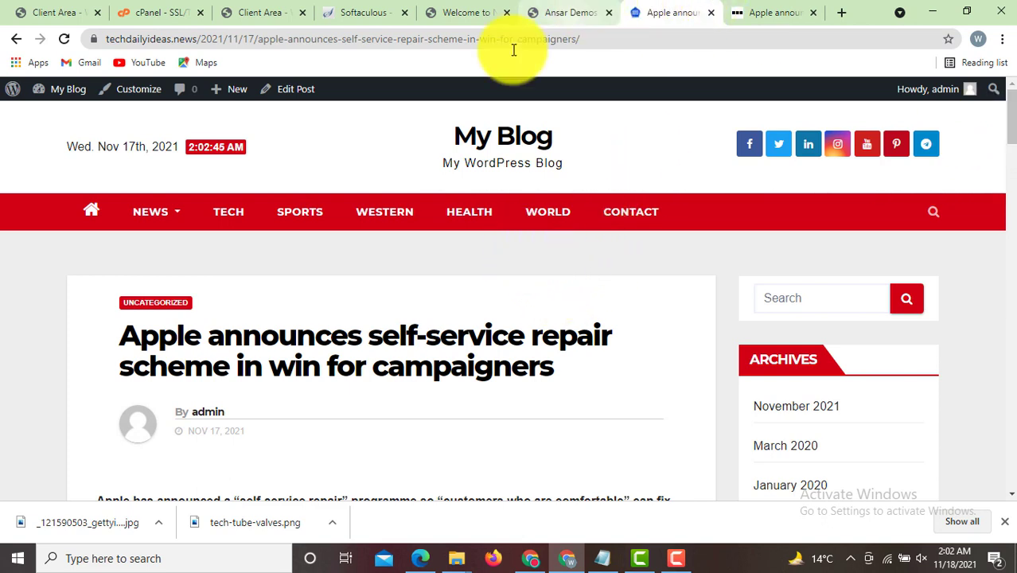
left_click(67, 117)
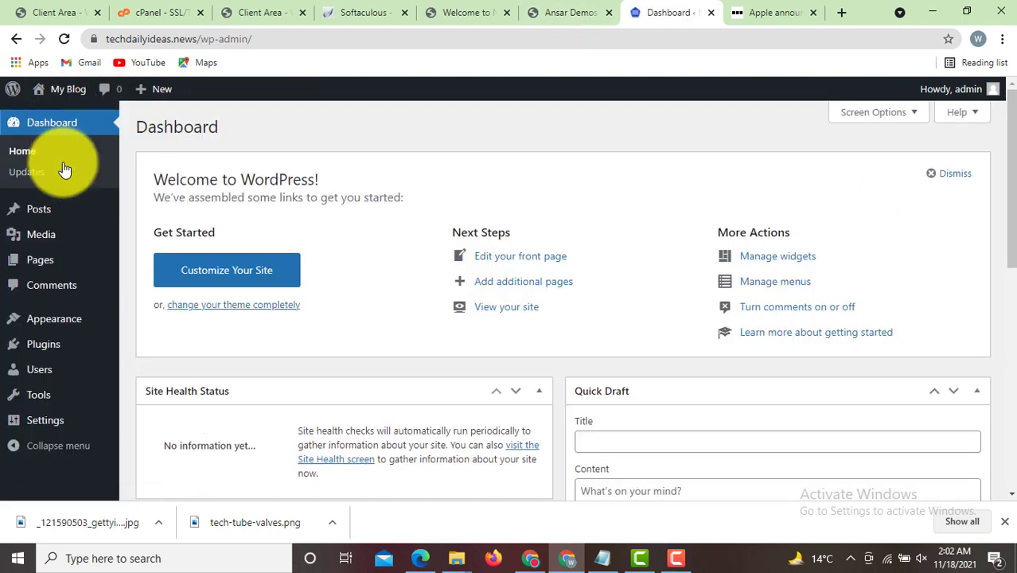
- Show the Posts list of 17 posts headed by the Apple repair post, comparing with the BBC tab
left_click(46, 213)
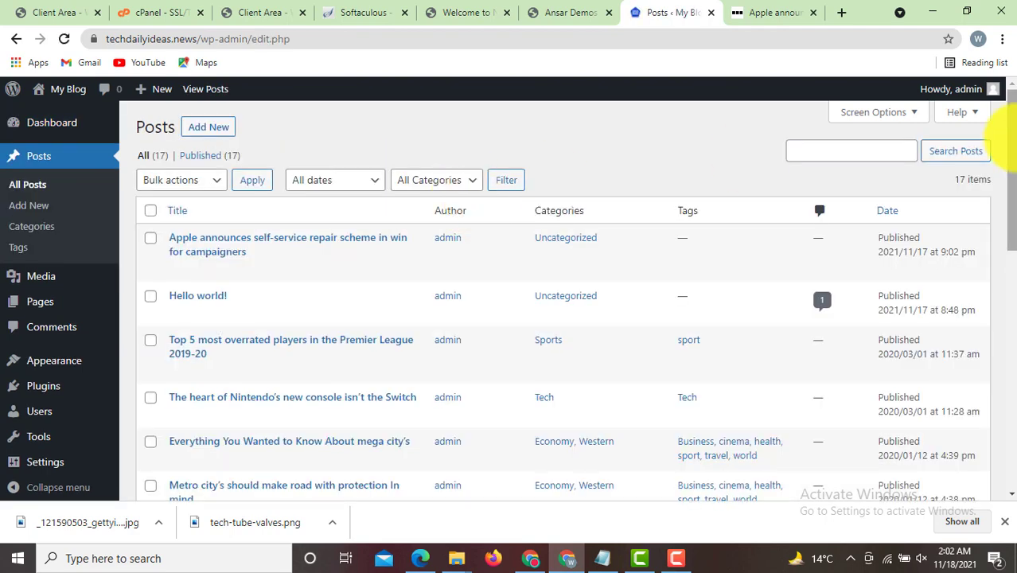
left_click_drag(1009, 154, 1009, 131)
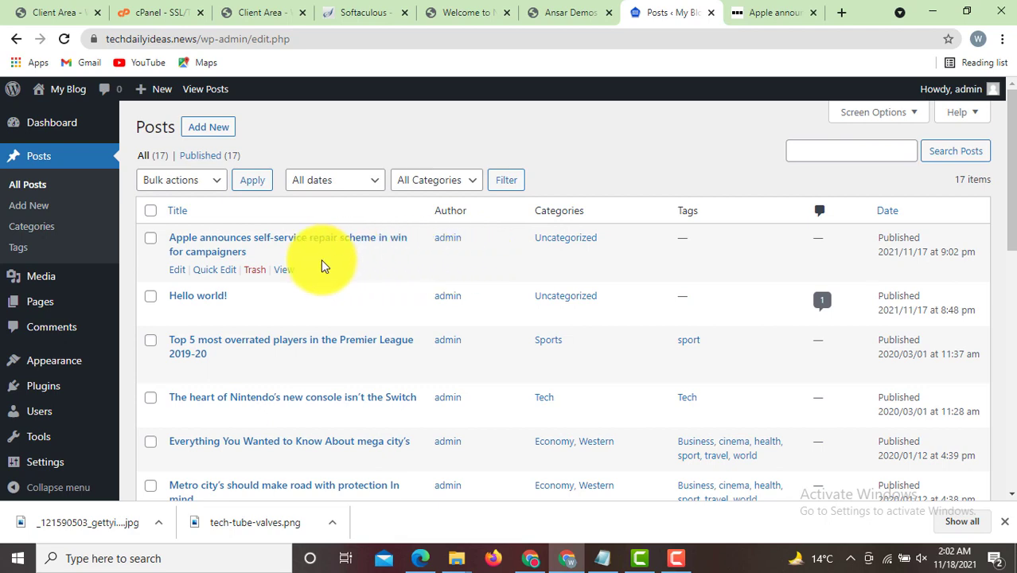
left_click(770, 10)
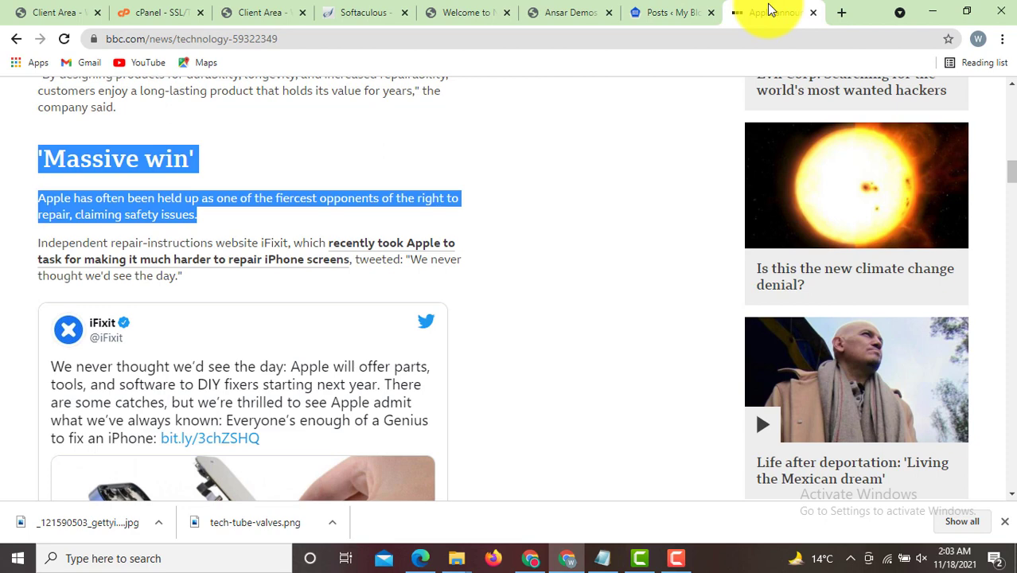
left_click(675, 8)
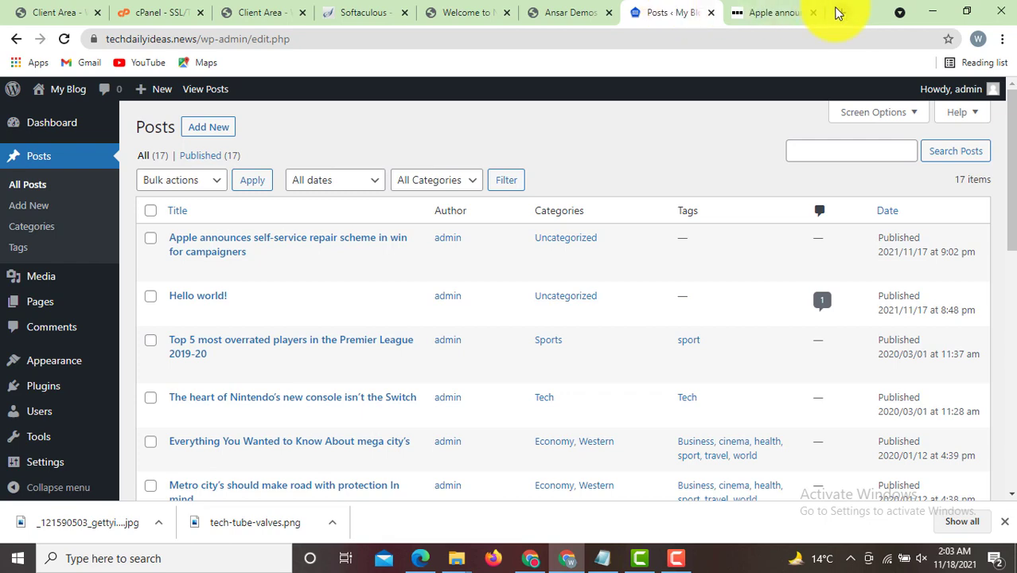
left_click(839, 12)
- Search 'gogole adsense' in the new tab and choose Get started on Google AdSense
type("ads")
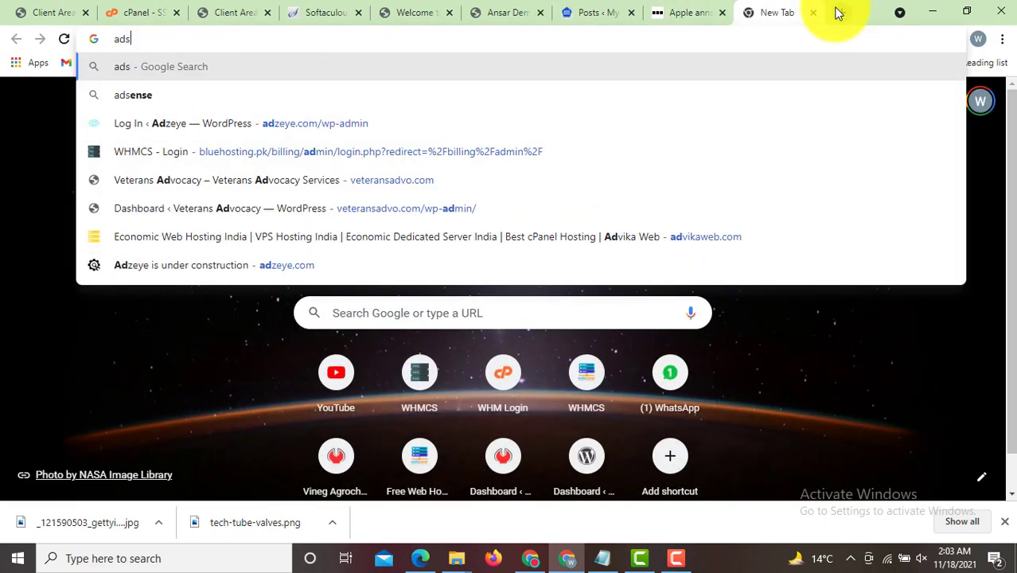
key("BackSpace")
key("BackSpace")
key("BackSpace")
type("gogole adse")
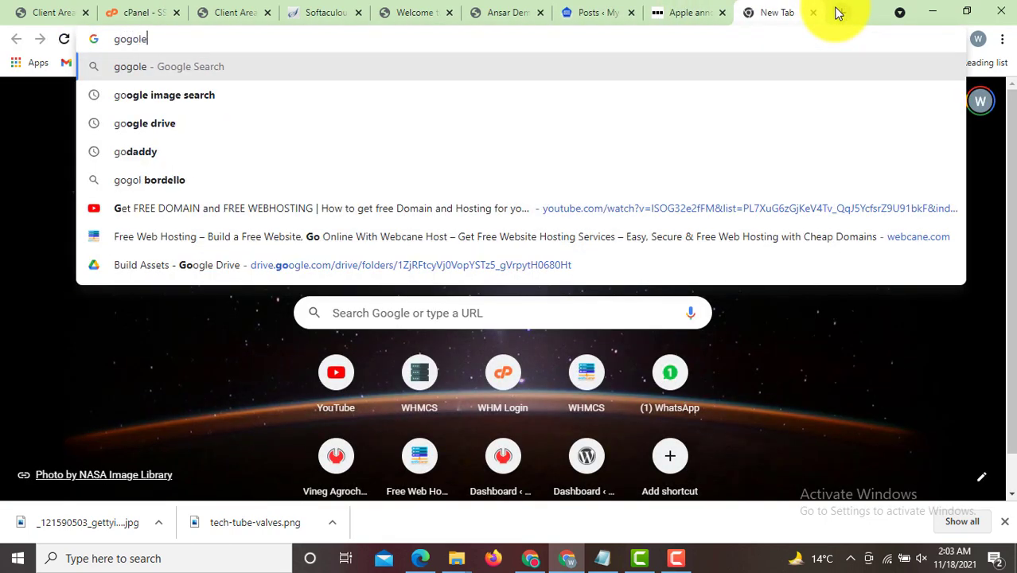
type("nse")
key("Return")
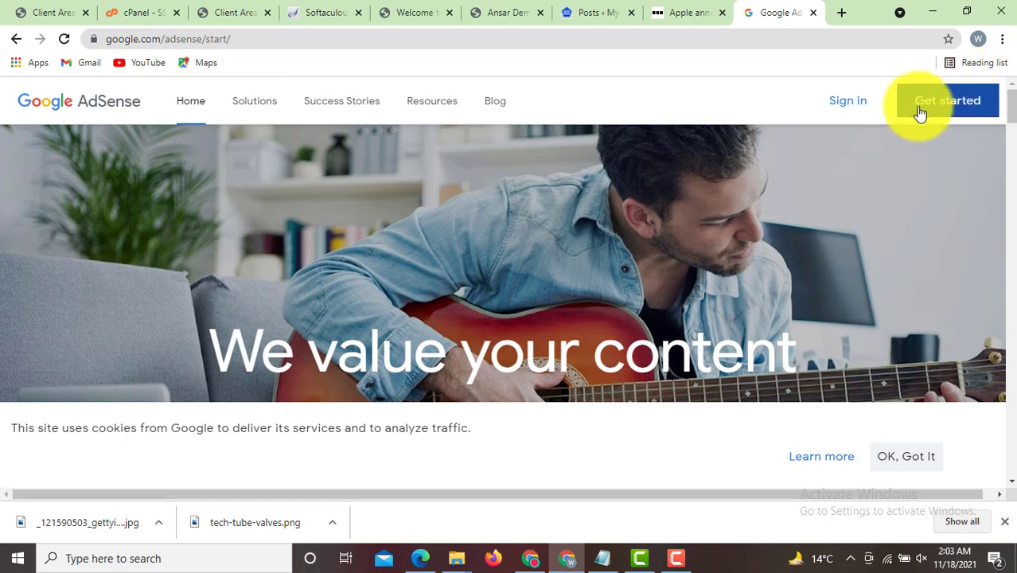
left_click(953, 107)
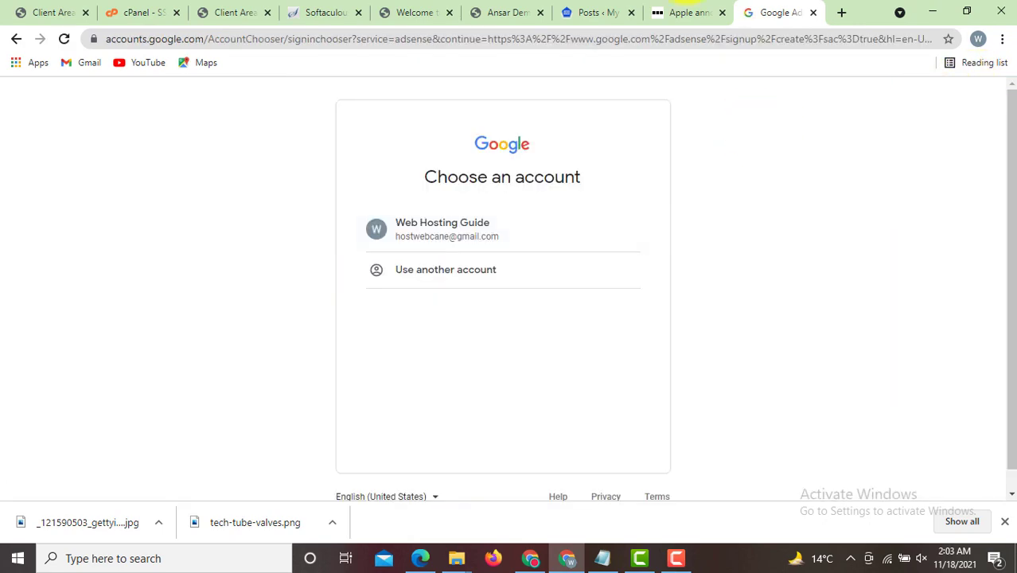
- Glance at the BBC and Posts tabs, then return to the AdSense start page
left_click(663, 10)
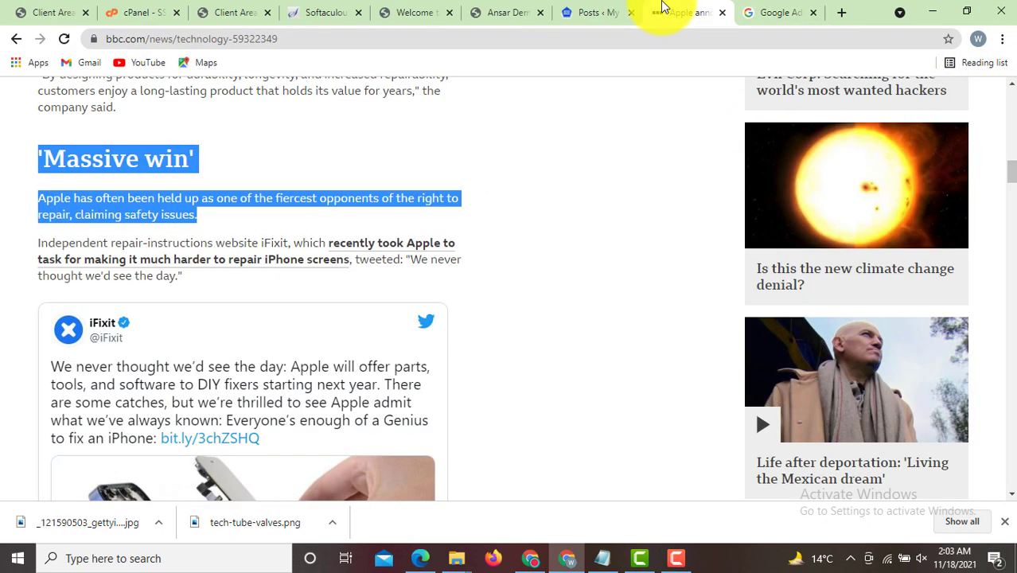
left_click(596, 10)
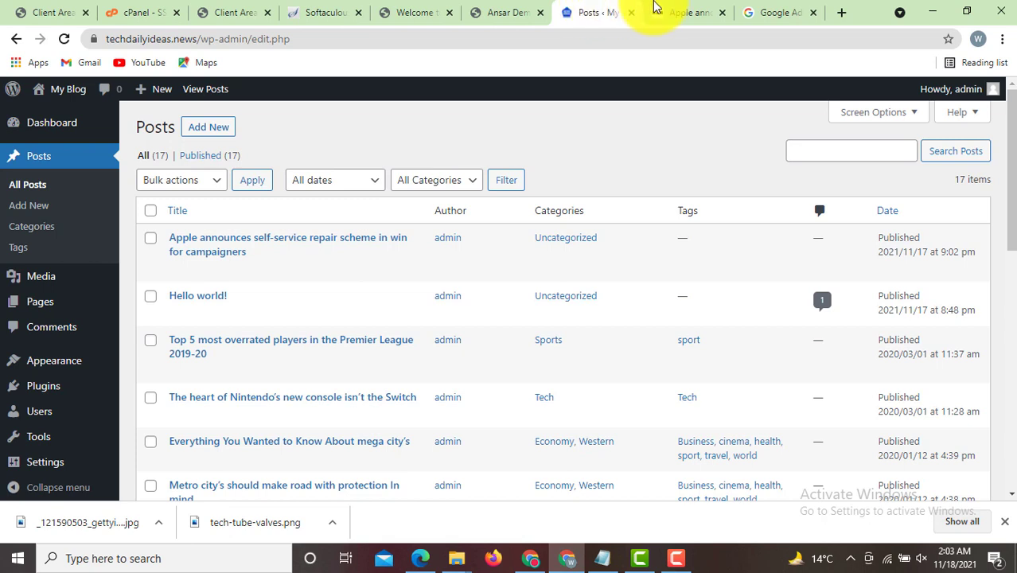
left_click(778, 10)
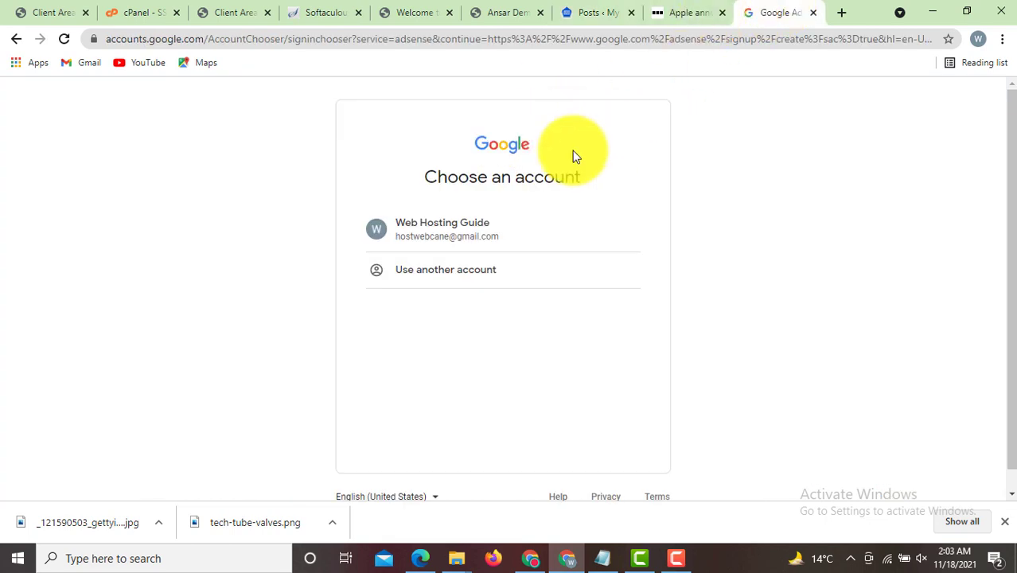
left_click(13, 42)
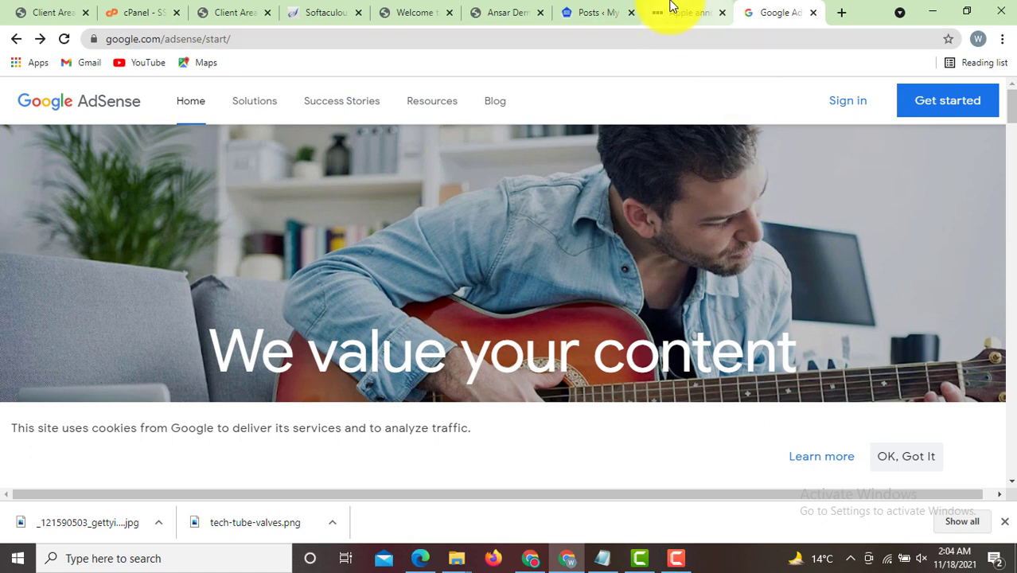
- Review the Posts, demo importer and getting-started tabs, scroll the Posts list, and open a blank tab
left_click(620, 9)
left_click(509, 12)
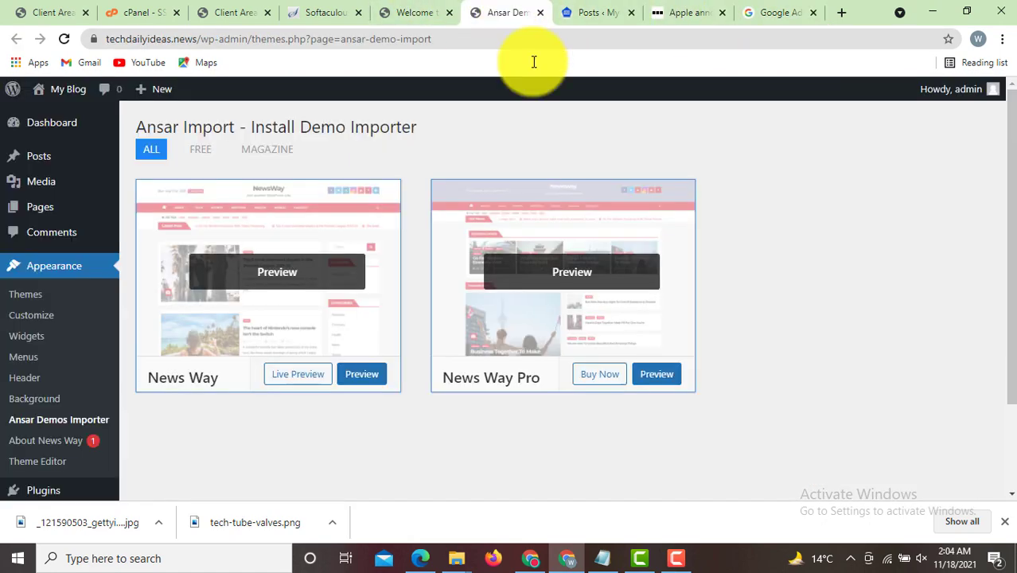
left_click(438, 12)
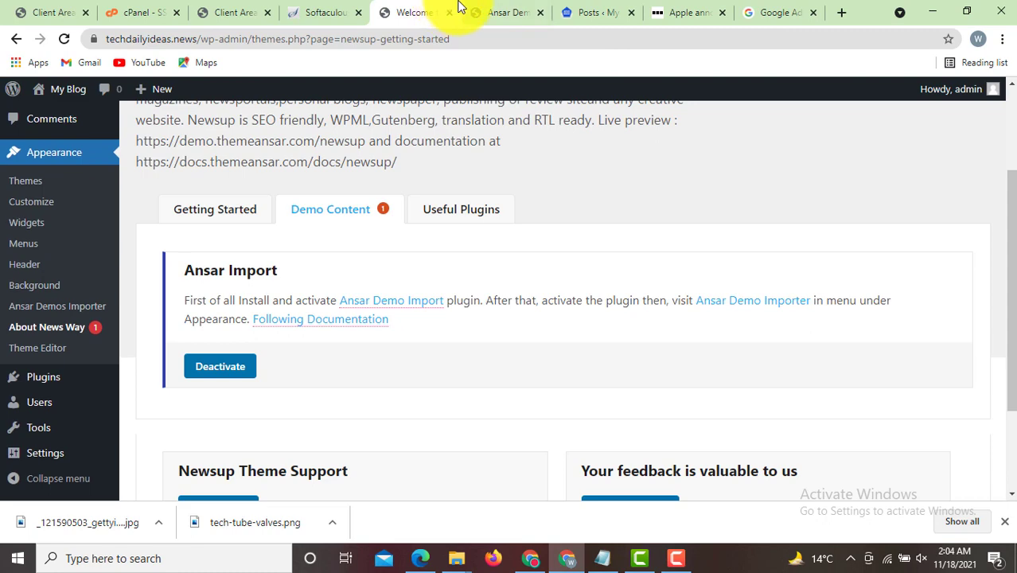
left_click(516, 9)
left_click(576, 8)
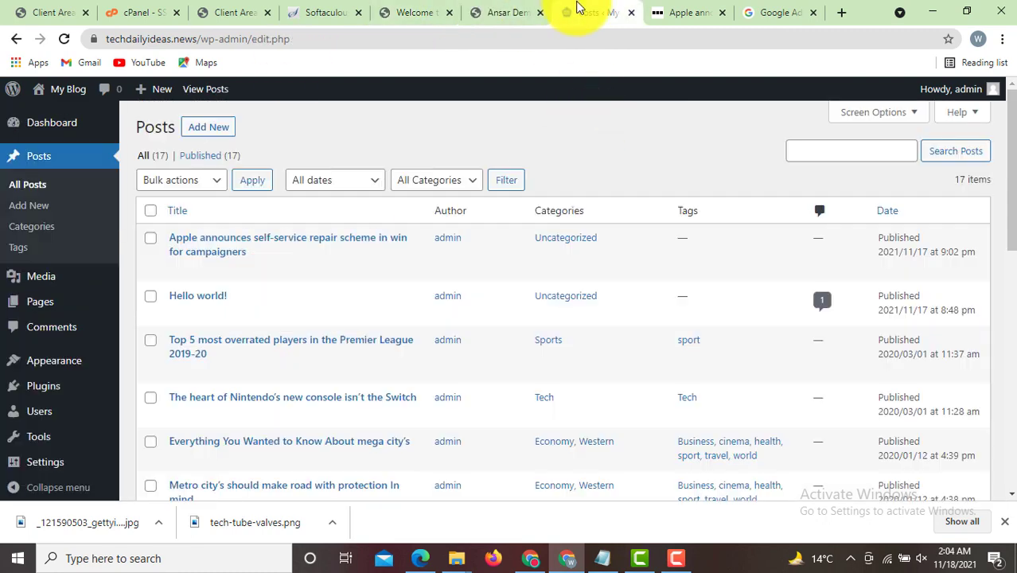
scroll(999, 219, "down", 3)
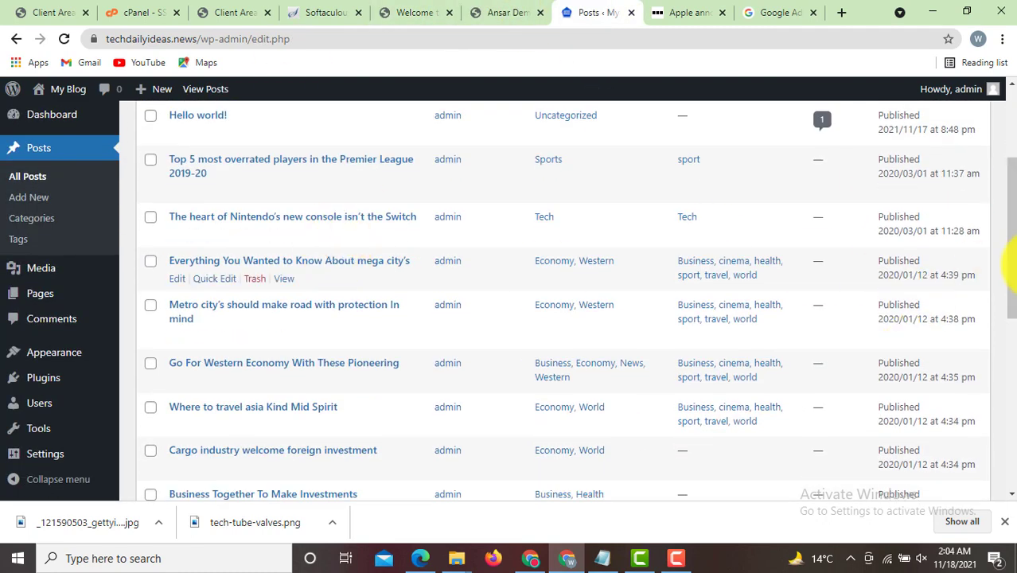
scroll(1009, 209, "up", 1)
scroll(1011, 199, "up", 2)
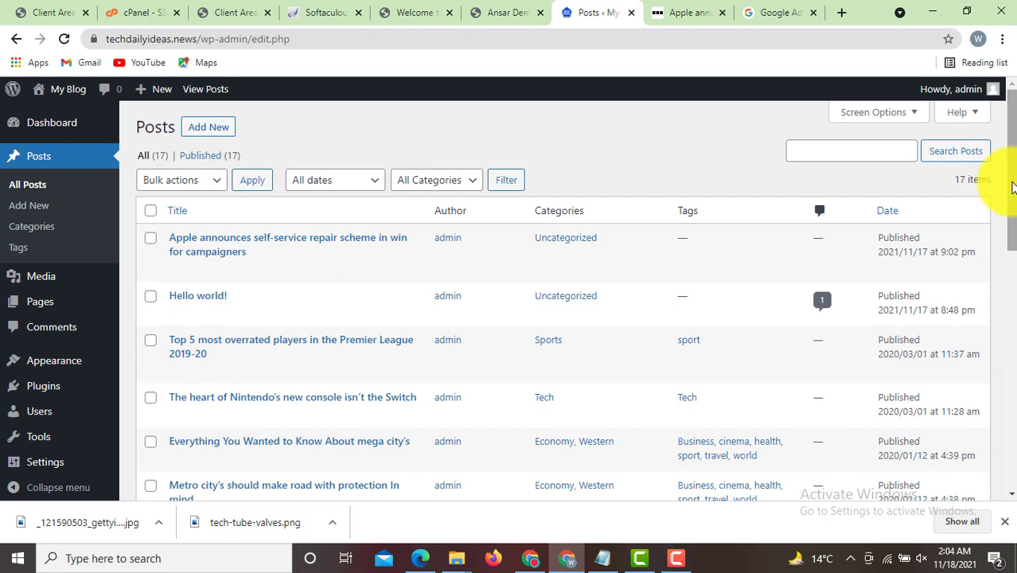
left_click(842, 12)
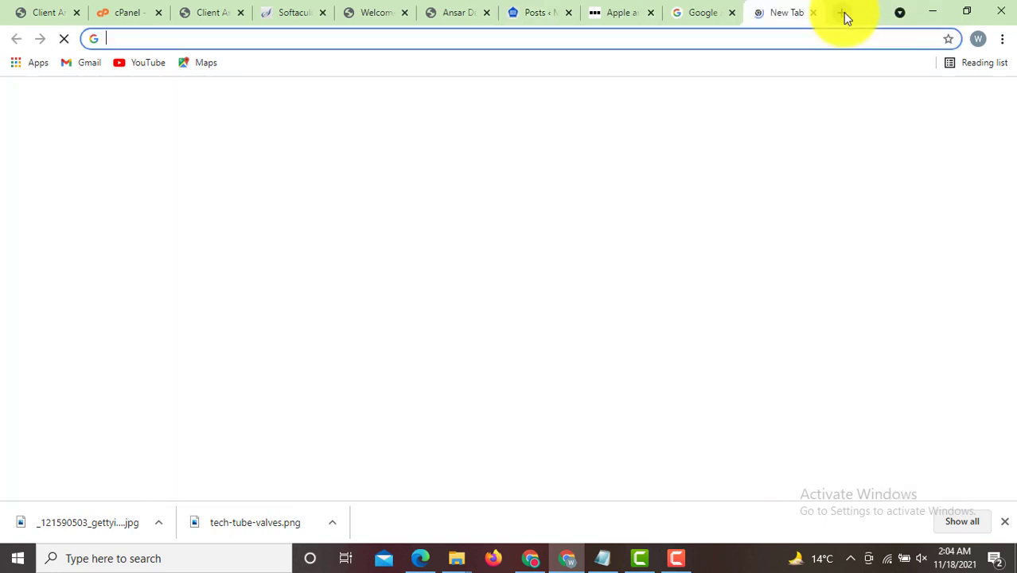
- Go to the Dawn News site via 'dawn' and open its first headline story
type("dawn")
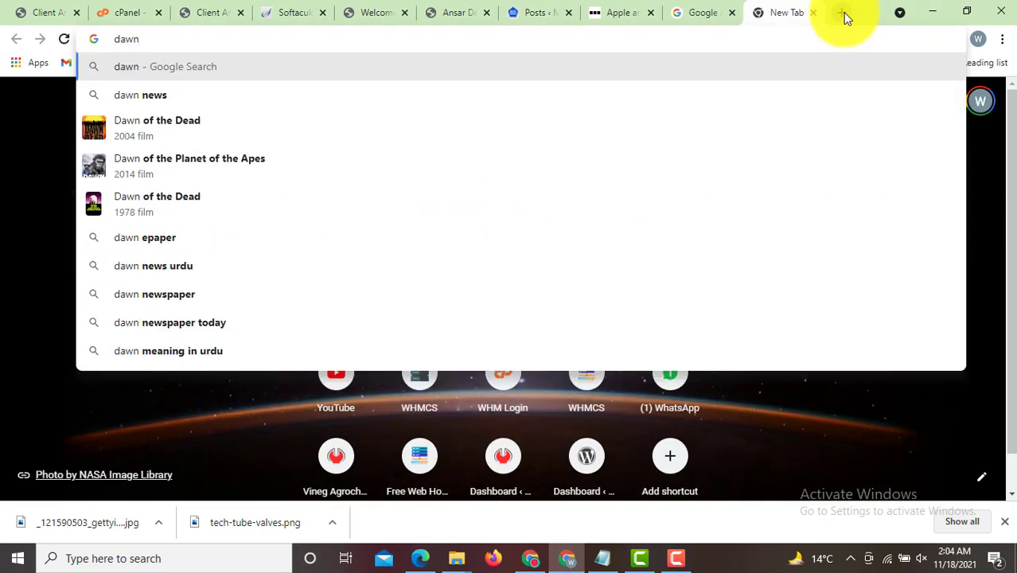
key("Return")
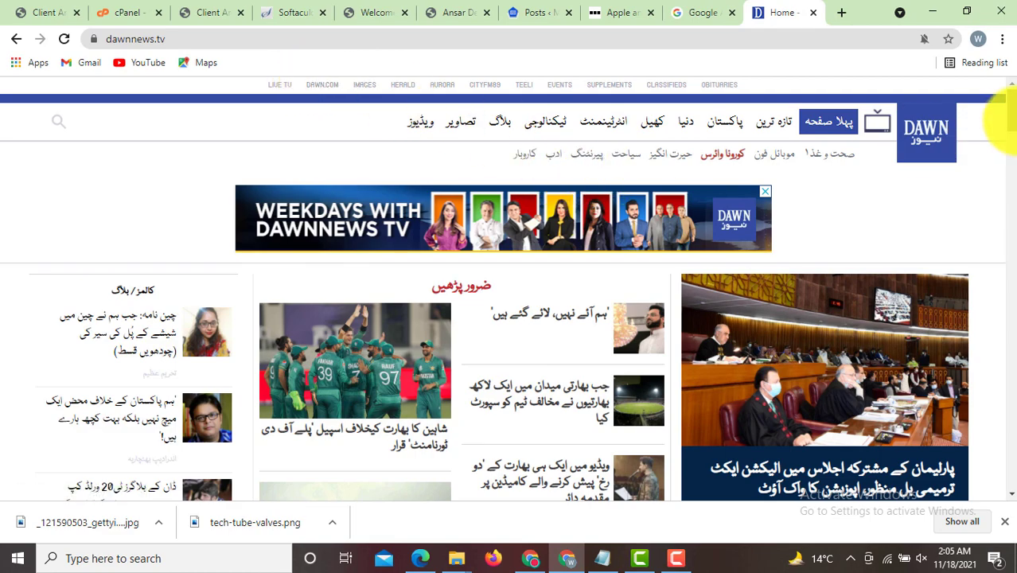
scroll(1002, 131, "down", 12)
scroll(995, 132, "up", 12)
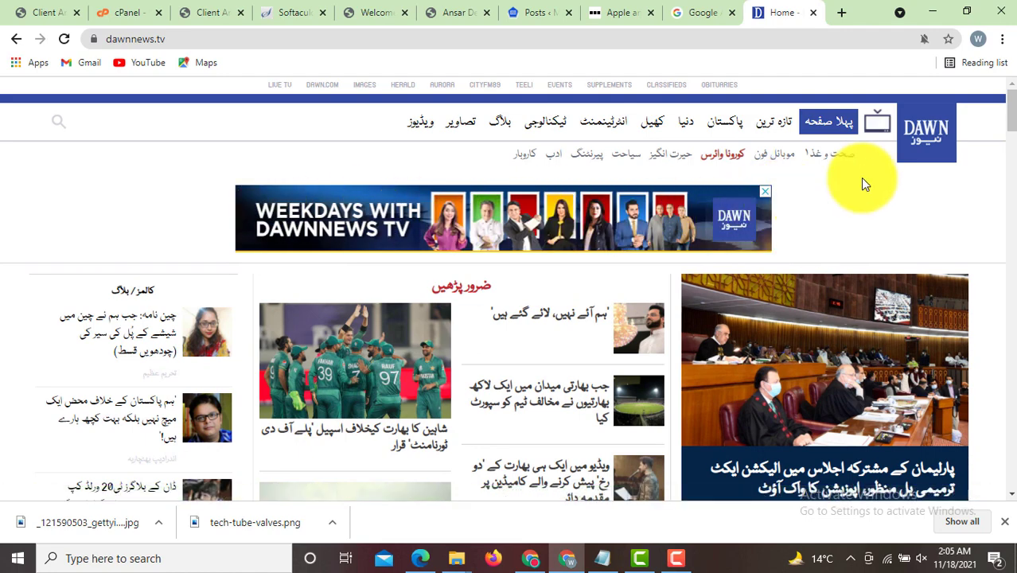
scroll(999, 131, "down", 3)
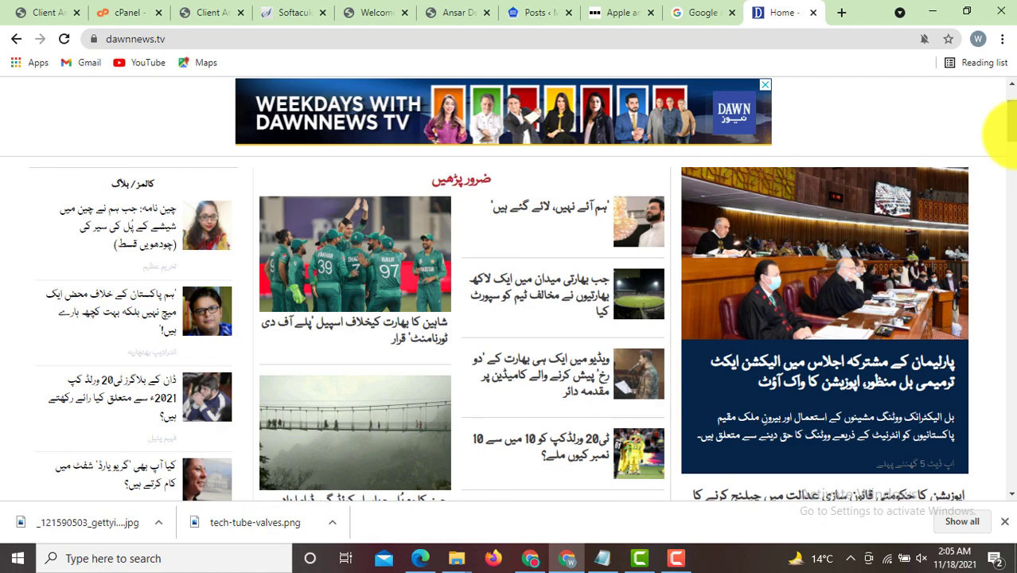
left_click(581, 215)
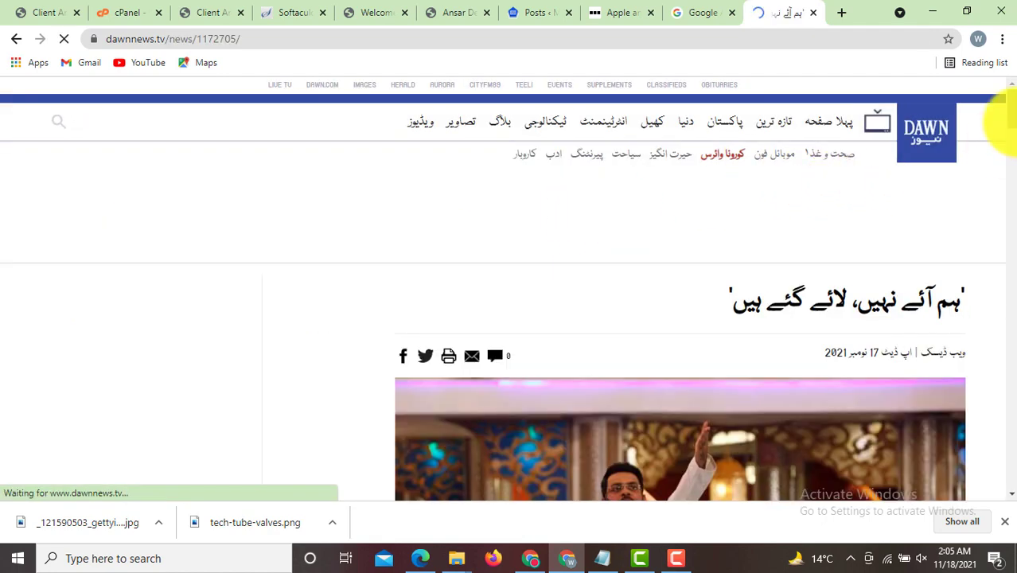
- Scroll through the Dawn article, then bring the AdSense start page back into view
scroll(999, 135, "down", 3)
scroll(999, 136, "up", 3)
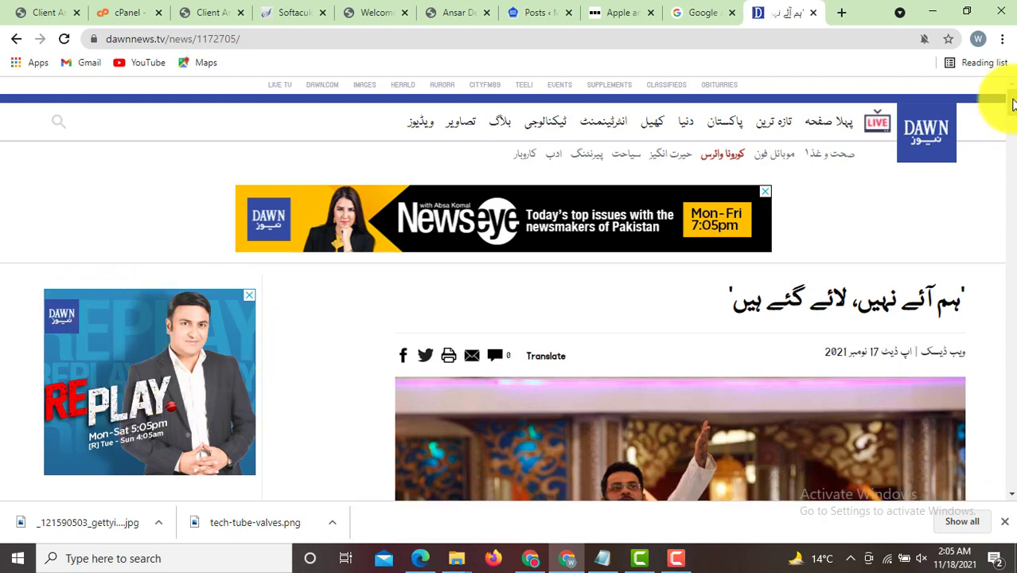
scroll(999, 125, "down", 5)
scroll(987, 136, "up", 1)
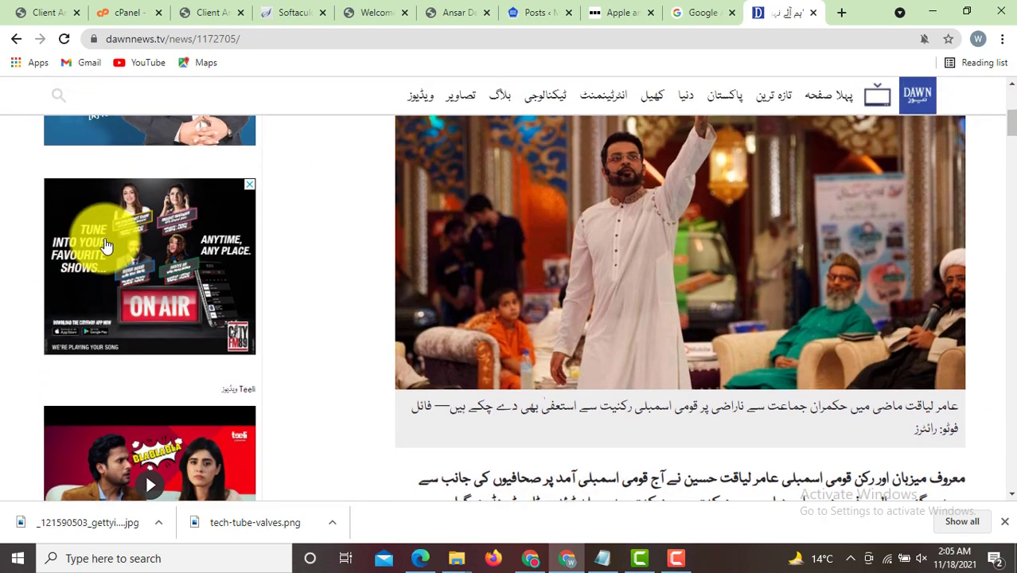
left_click(610, 8)
left_click(681, 8)
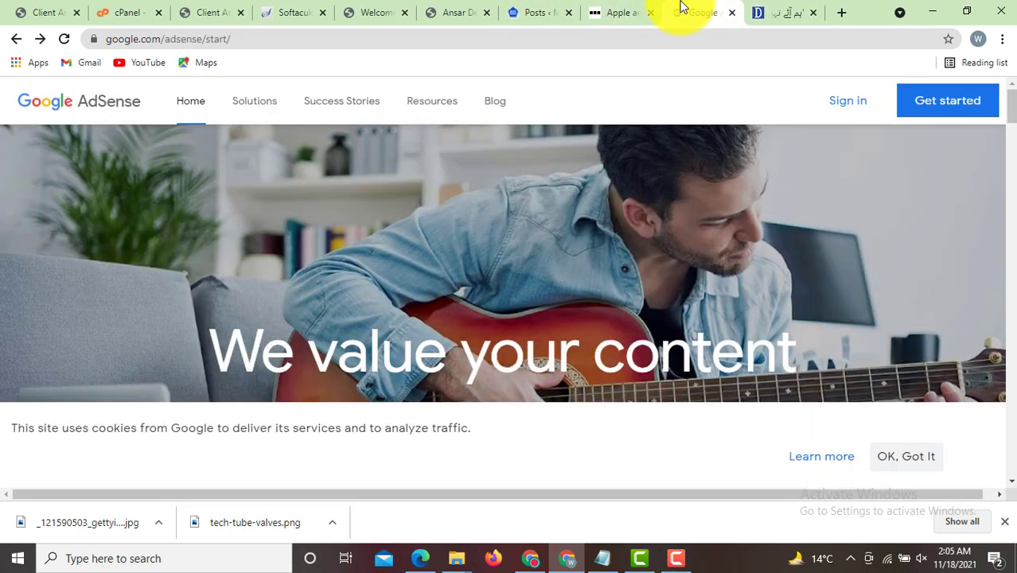